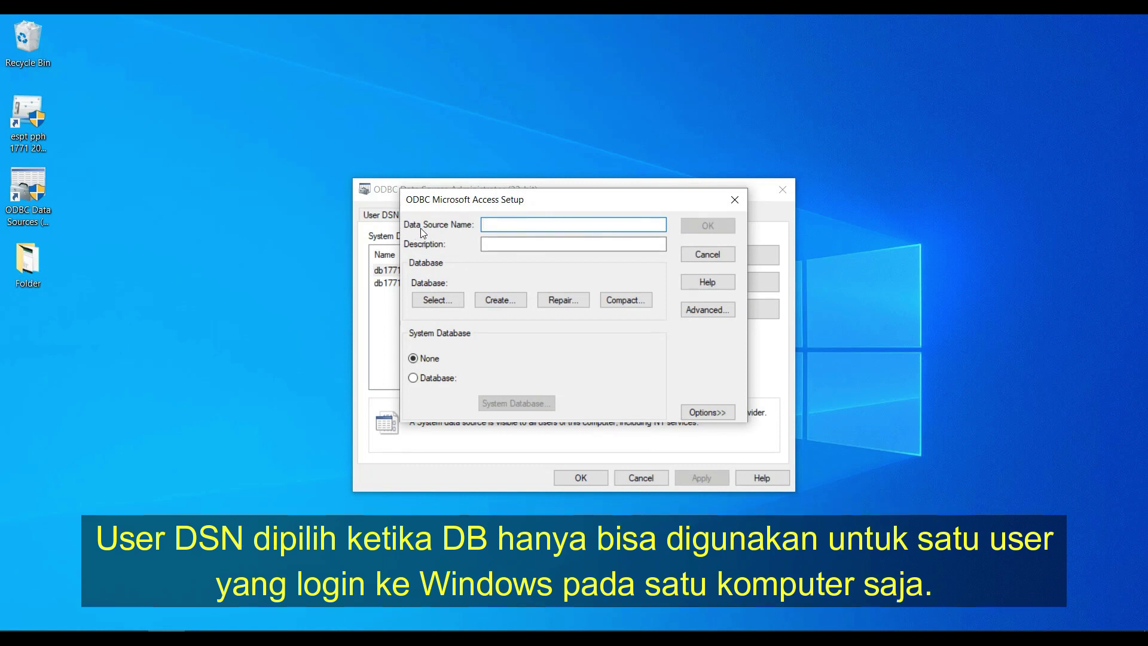
Add a system data source 'PT X' linked to C:\DB\PT X.mdb and close the ODBC administrator
{"action": "type", "text": "PT X"}
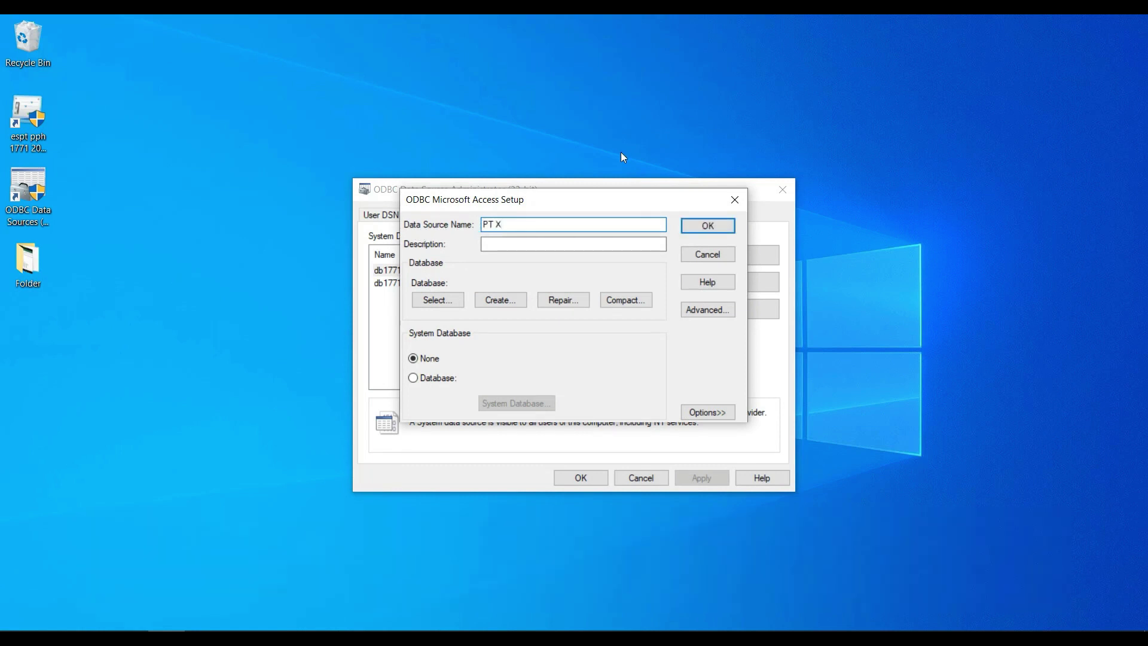
{"action": "left_click", "coordinate": [443, 303]}
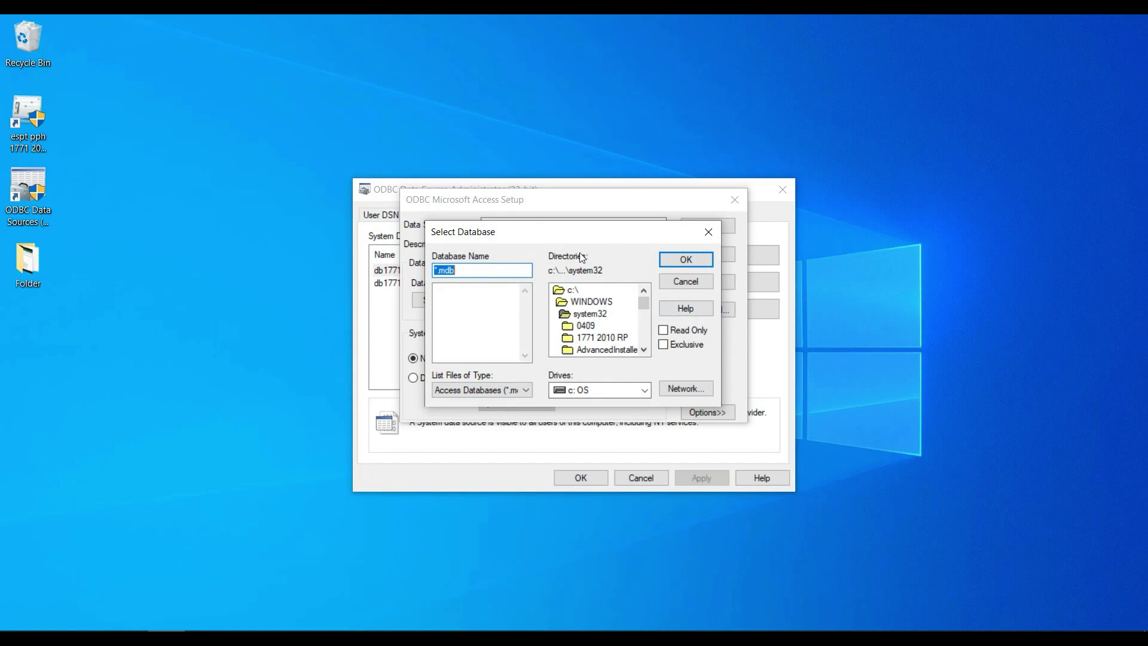
{"action": "double_click", "coordinate": [567, 291]}
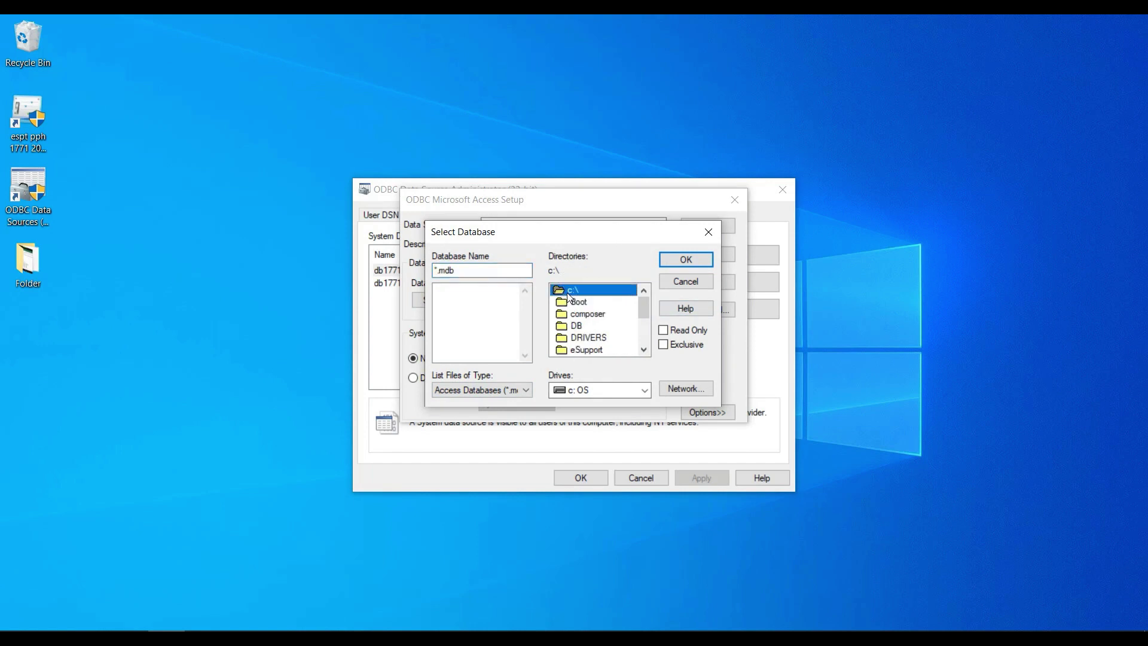
{"action": "double_click", "coordinate": [578, 326]}
{"action": "left_click", "coordinate": [459, 291]}
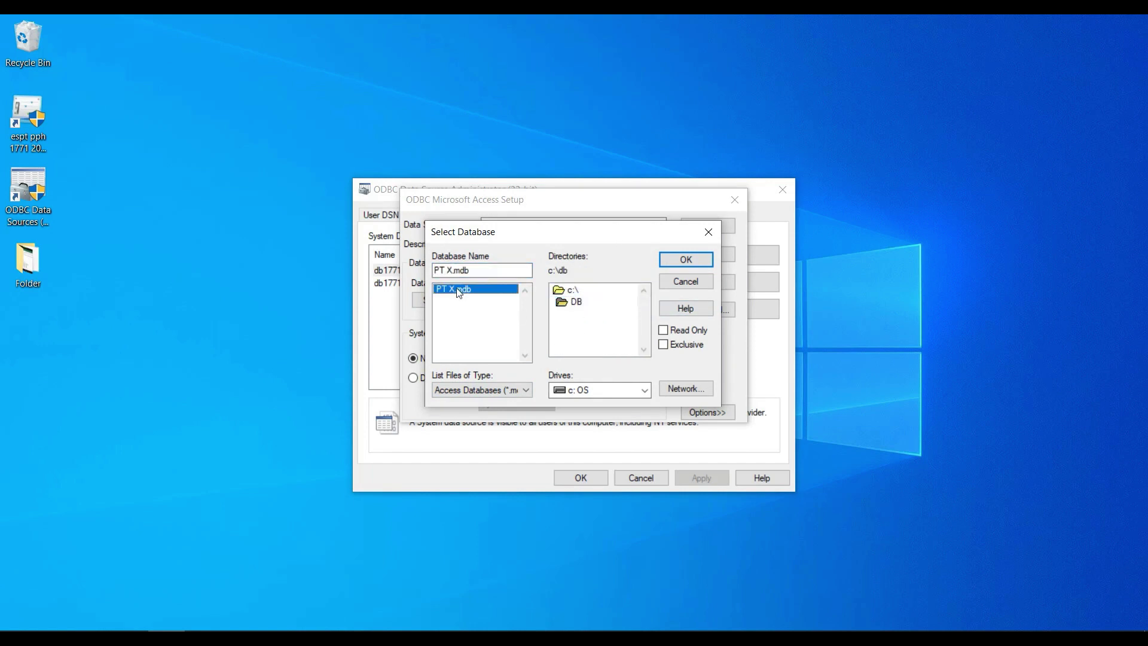
{"action": "left_click", "coordinate": [681, 259]}
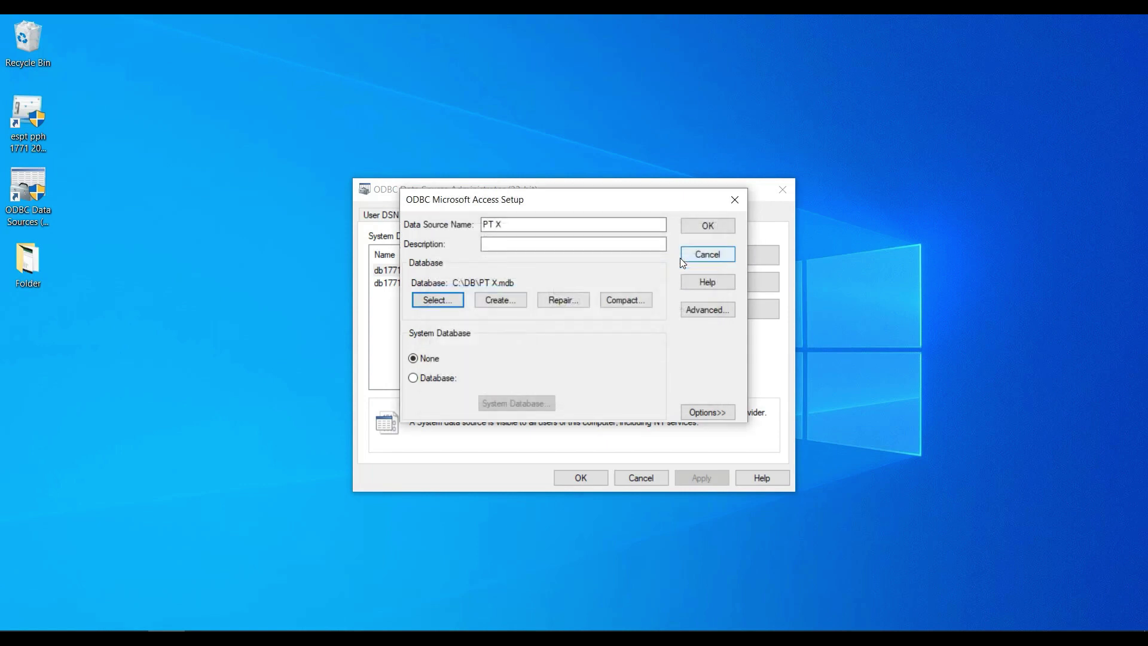
{"action": "left_click", "coordinate": [701, 227]}
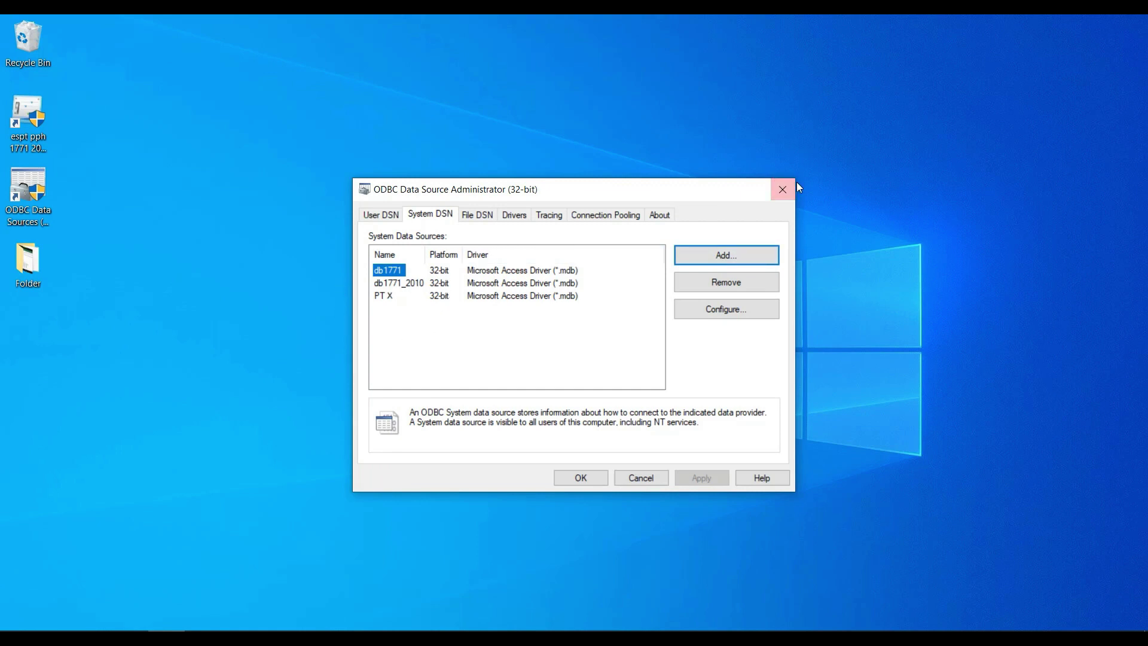
{"action": "left_click", "coordinate": [782, 190]}
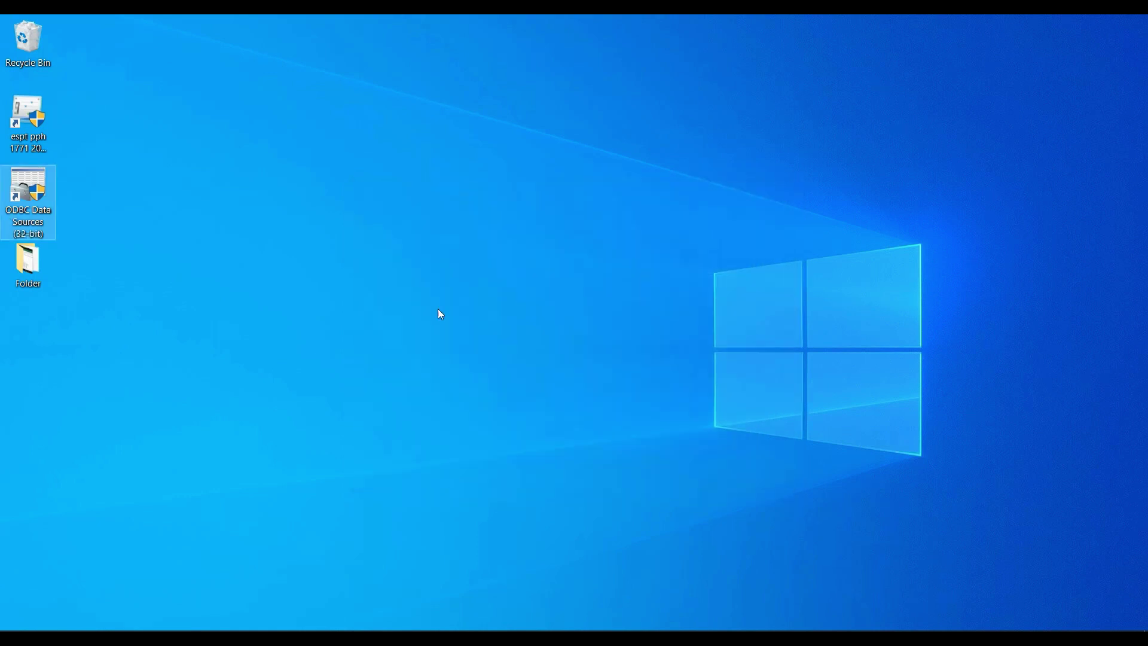
Launch e-SPT PPh 1771, connect to the PT X data source, and enter the company's NPWP
{"action": "double_click", "coordinate": [15, 122]}
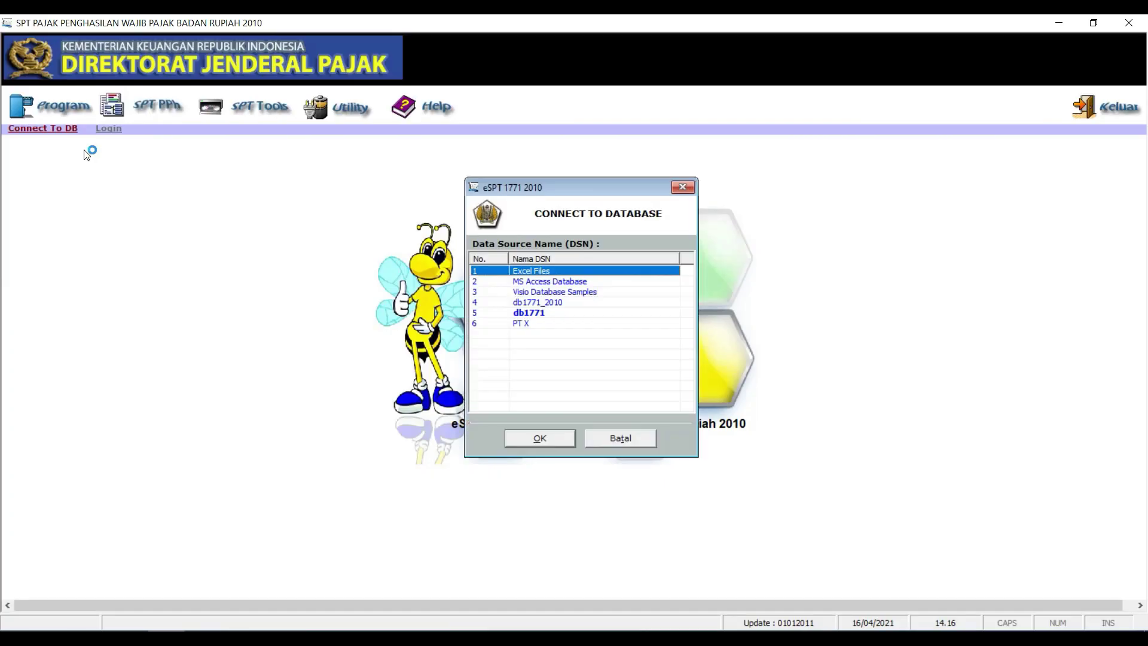
{"action": "left_click", "coordinate": [523, 323]}
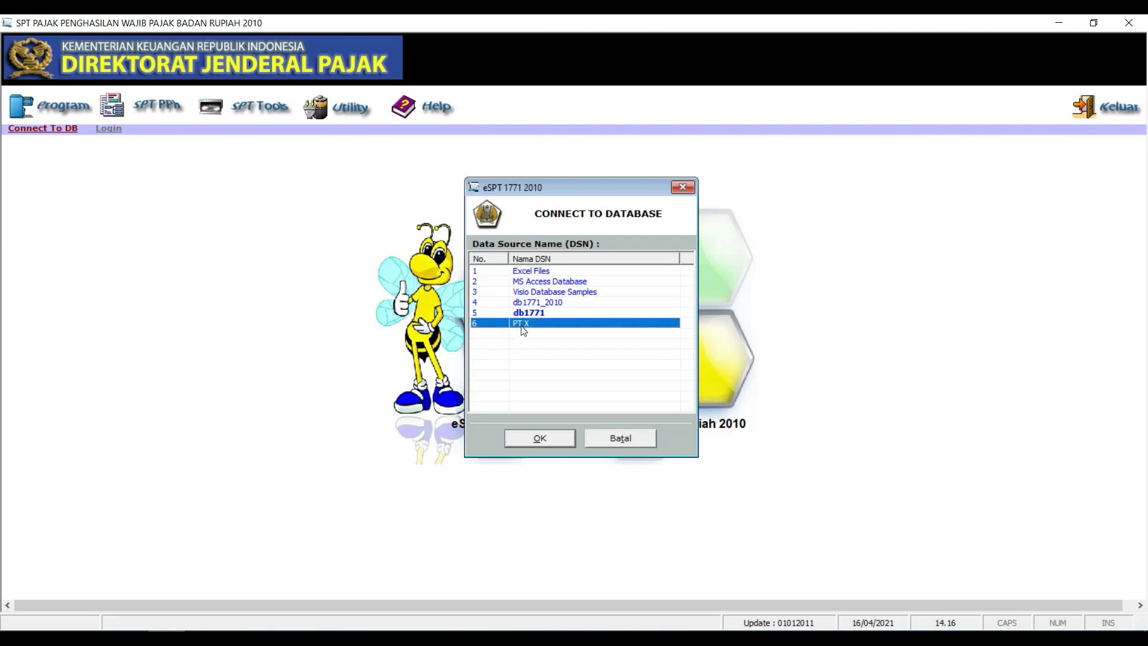
{"action": "left_click", "coordinate": [557, 442]}
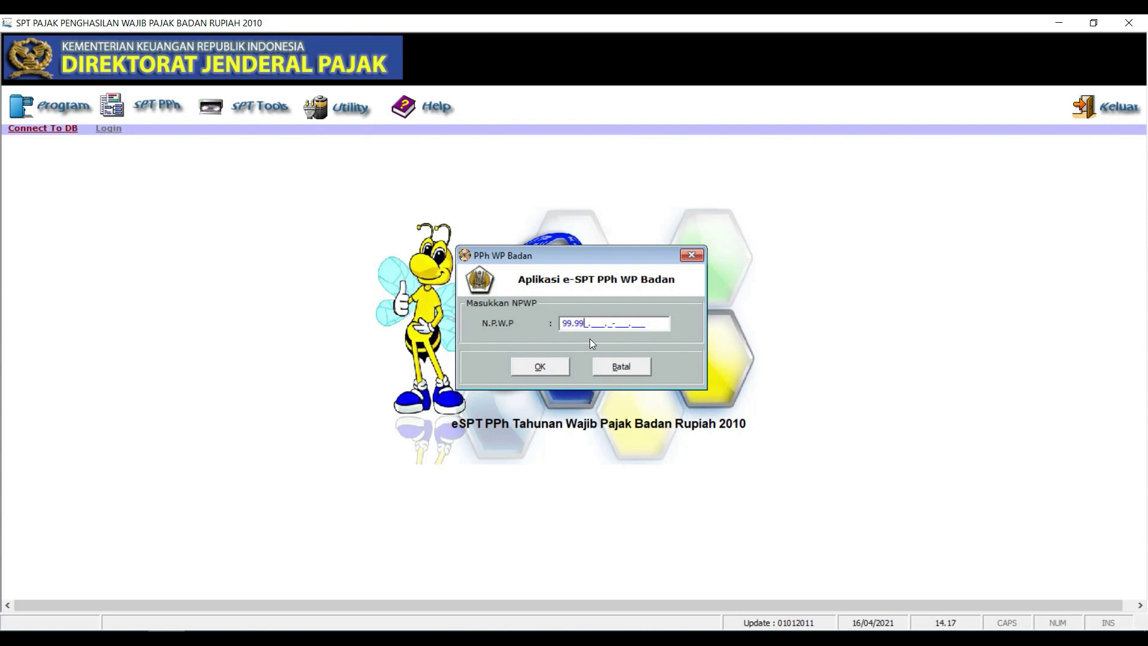
{"action": "type", "text": "99.999.999.8-619.000"}
{"action": "left_click", "coordinate": [558, 368]}
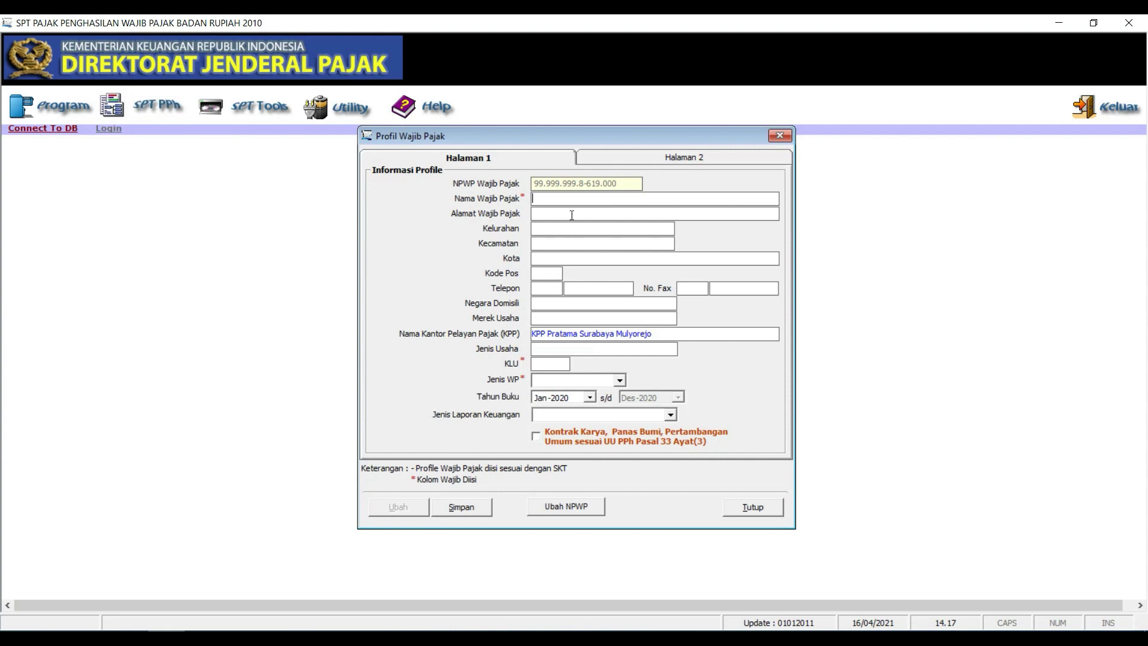
Fill in name PT X, KLU 123456, Jenis WP NON BUT, and report type Perusahaan Industri Manufaktur
{"action": "type", "text": "PT X"}
{"action": "type", "text": "12345"}
{"action": "type", "text": "6"}
{"action": "left_click", "coordinate": [577, 381]}
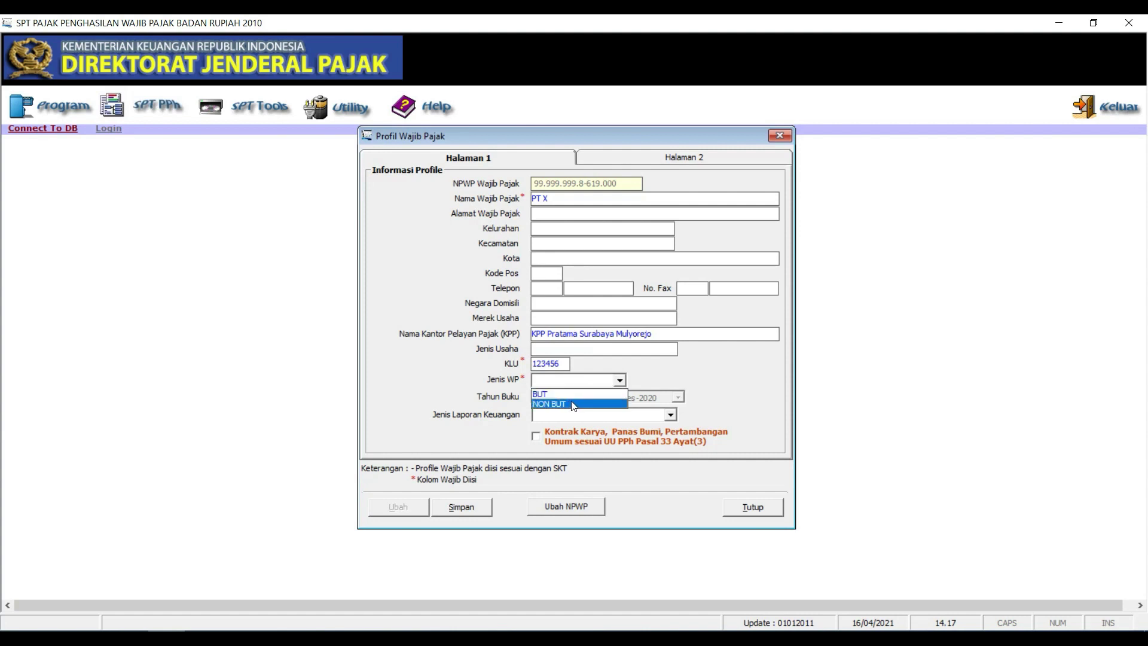
{"action": "left_click", "coordinate": [571, 405]}
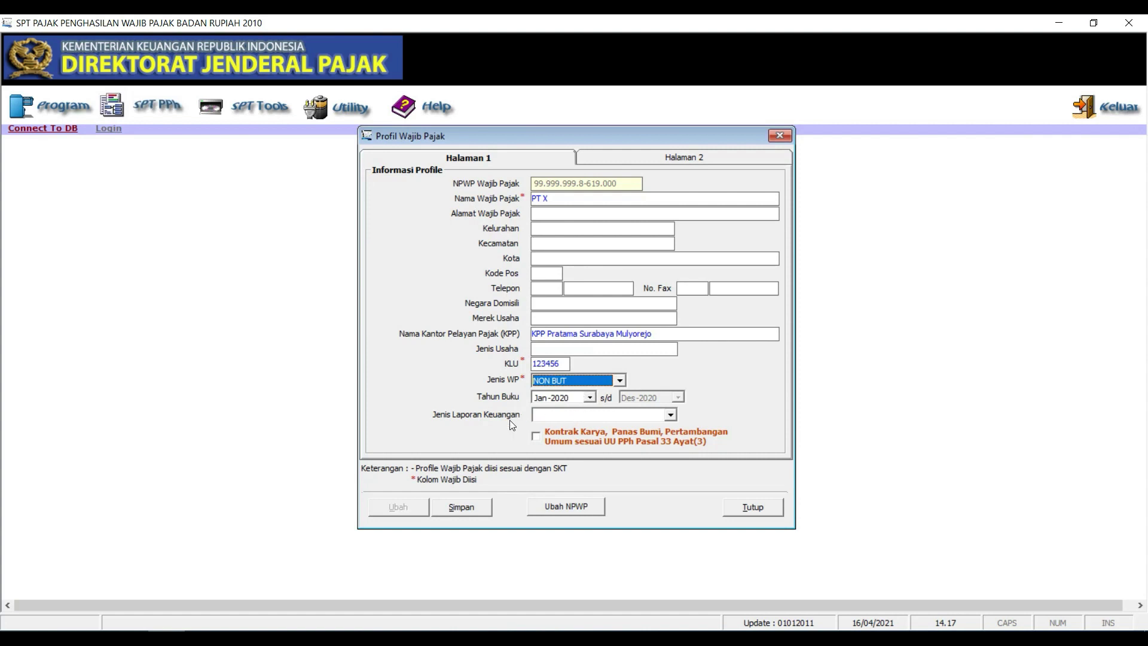
{"action": "left_click", "coordinate": [613, 415]}
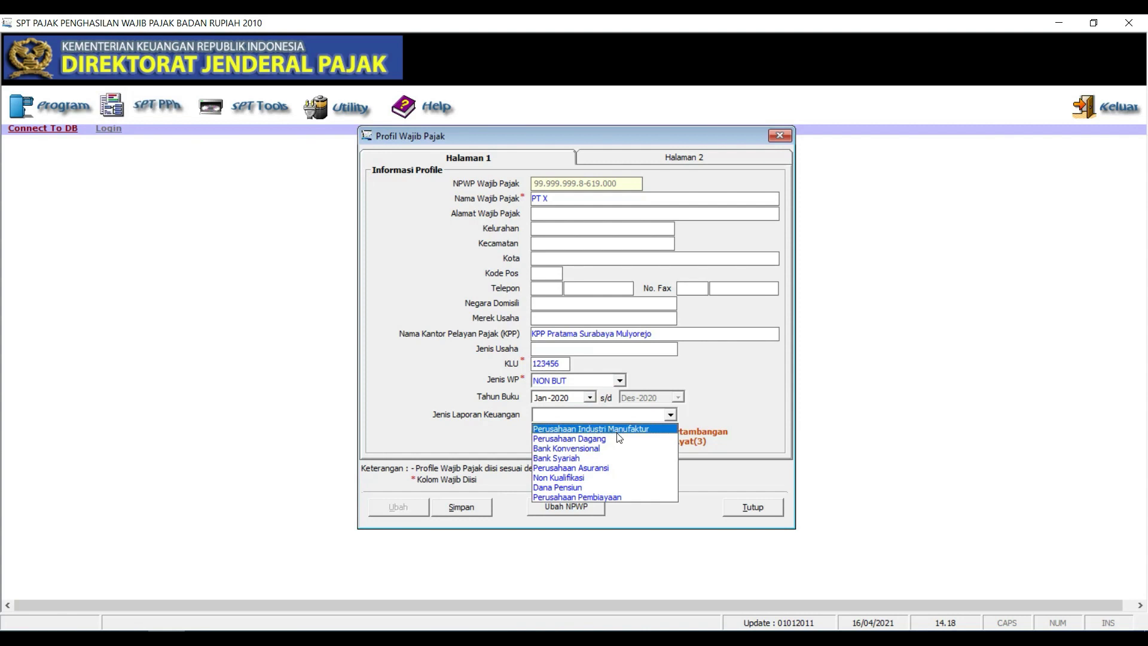
{"action": "left_click", "coordinate": [620, 429]}
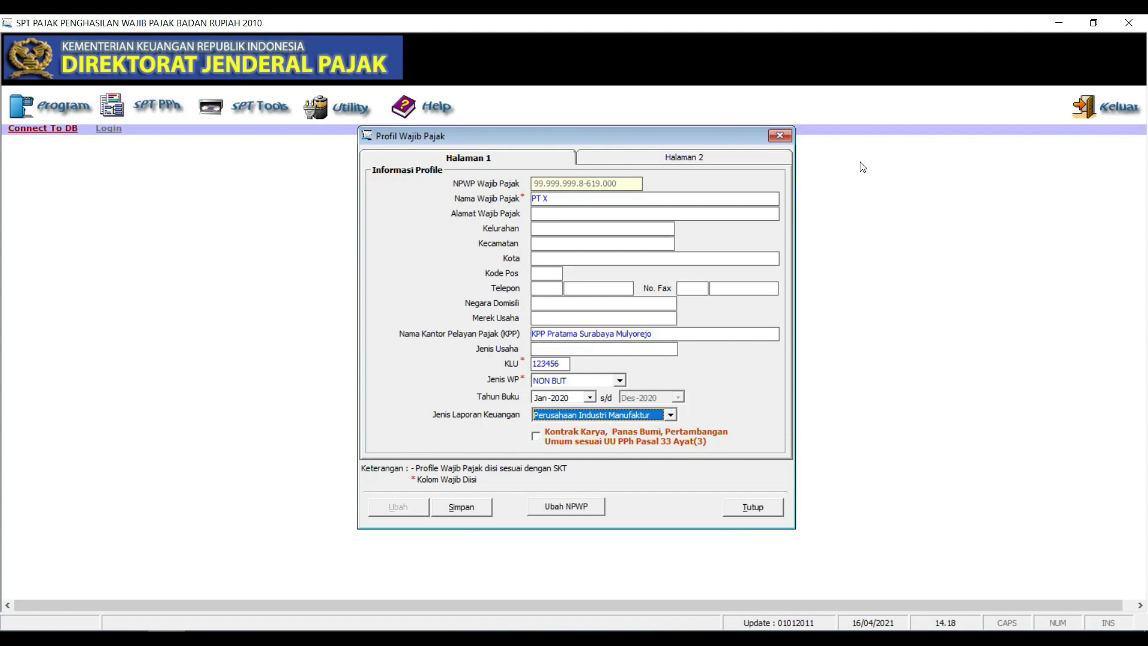
{"action": "left_click", "coordinate": [715, 159]}
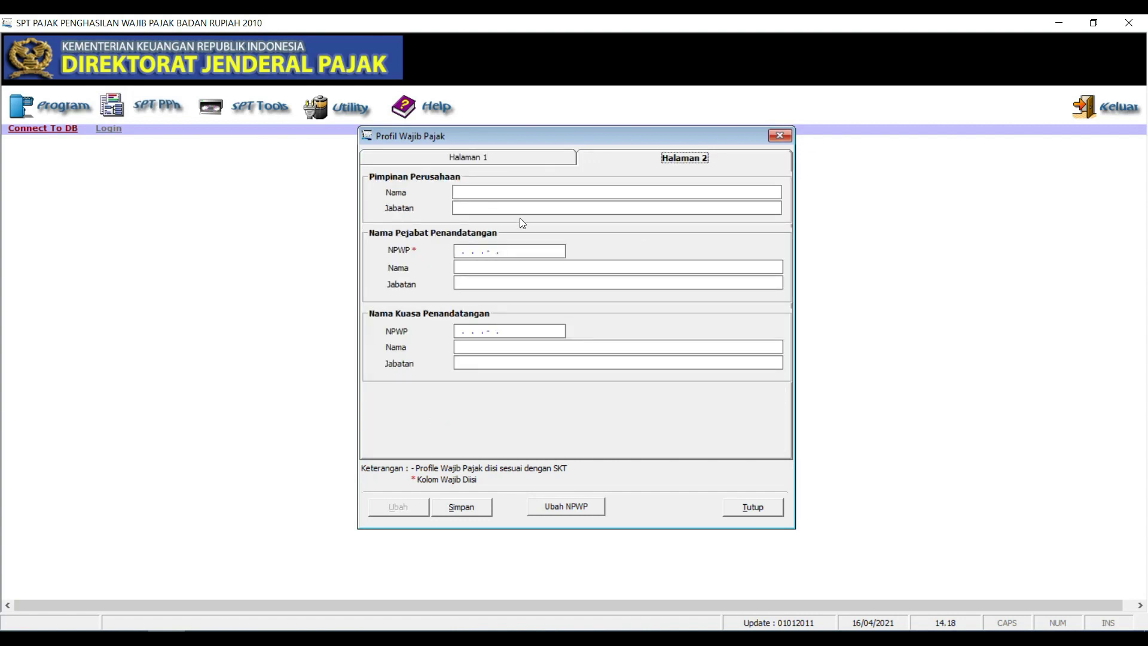
Enter the signing official's NPWP and full name, with position Direktur
{"action": "left_click", "coordinate": [458, 252]}
{"action": "type", "text": "99.999.999.8-618."}
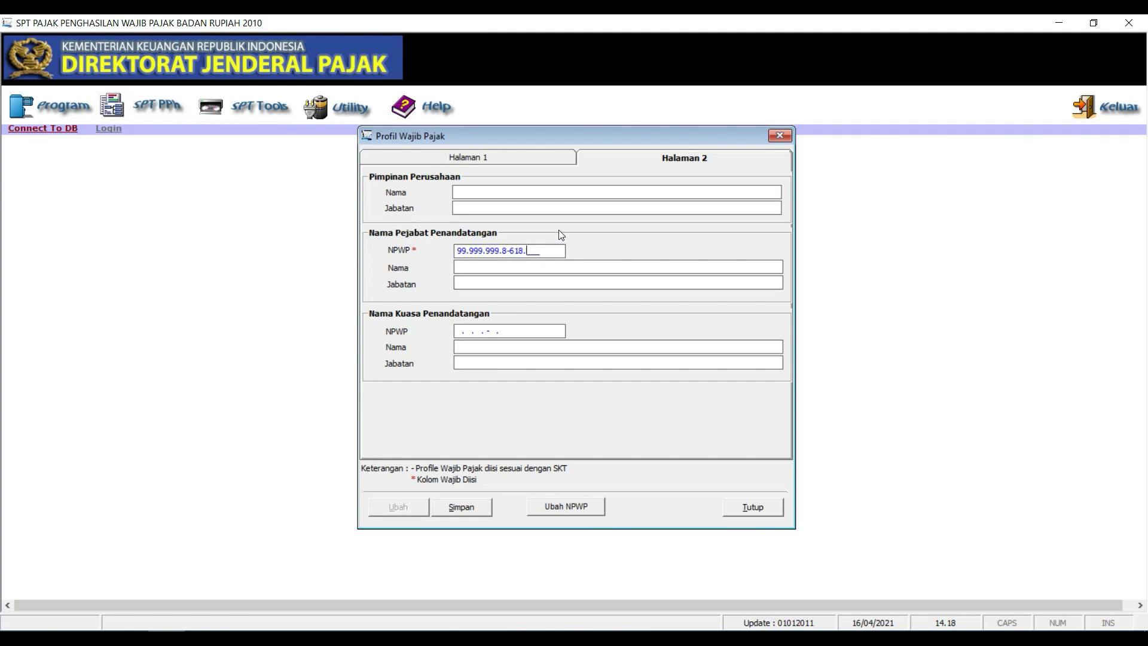
{"action": "type", "text": "000"}
{"action": "left_click", "coordinate": [549, 268]}
{"action": "type", "text": "Sutri"}
{"action": "key", "text": "BackSpace"}
{"action": "key", "text": "BackSpace"}
{"action": "key", "text": "BackSpace"}
{"action": "key", "text": "BackSpace"}
{"action": "type", "text": "umarn"}
{"action": "key", "text": "BackSpace"}
{"action": "type", "text": "goDirektur"}
Review the first profile page, then save the taxpayer profile and confirm the prompts
{"action": "left_click", "coordinate": [568, 158]}
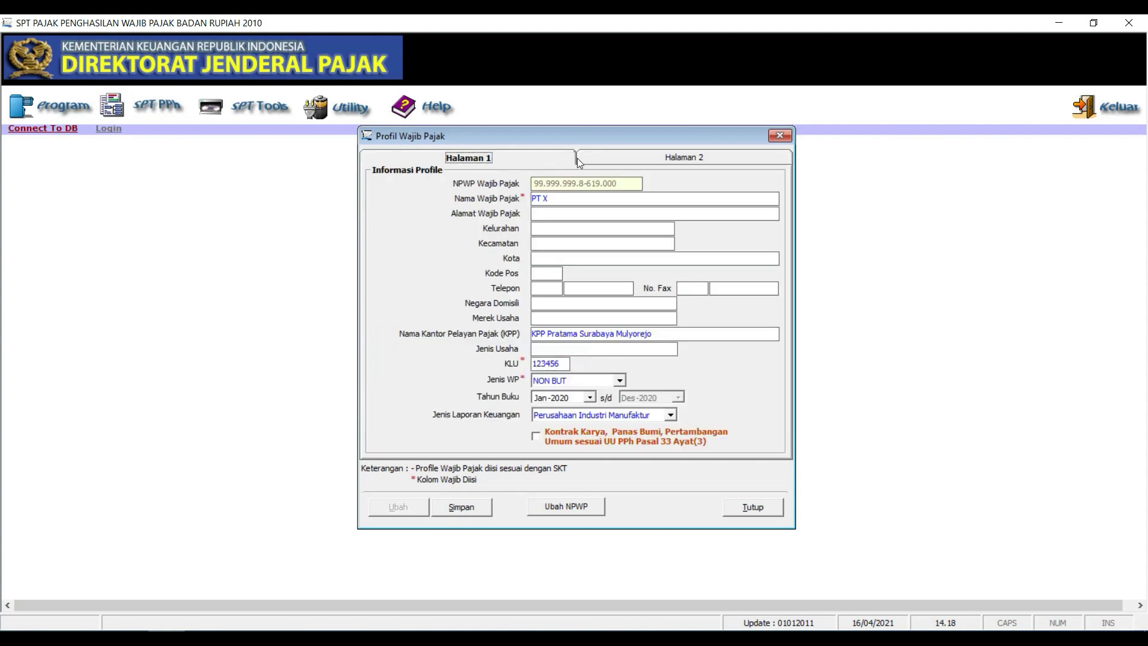
{"action": "left_click", "coordinate": [625, 162]}
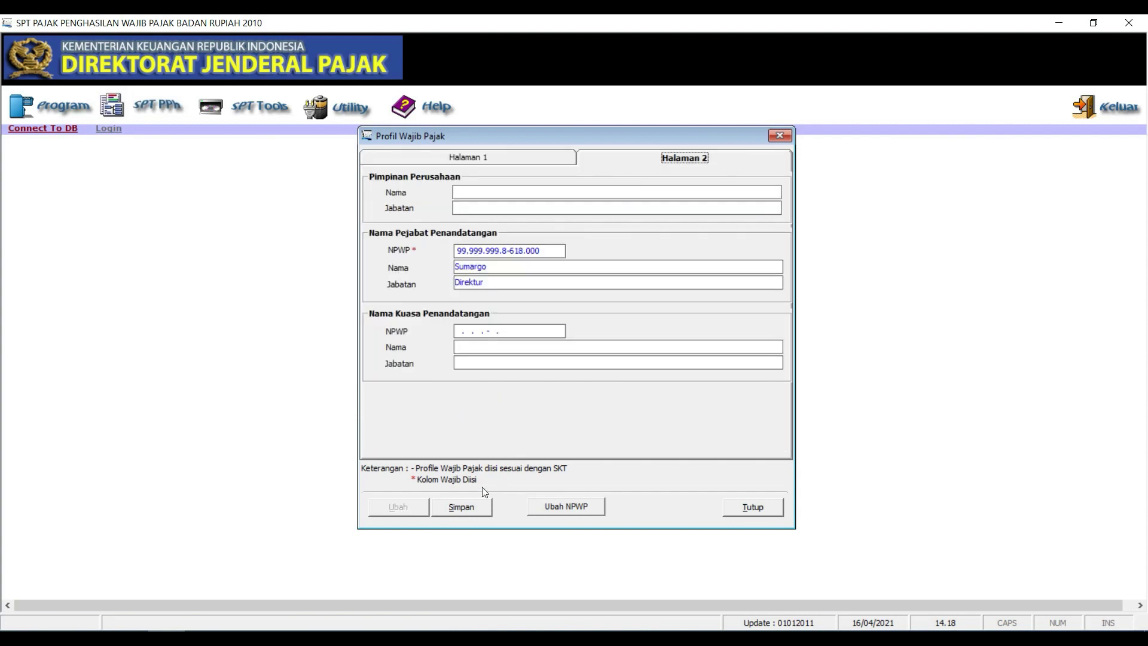
{"action": "left_click", "coordinate": [476, 502]}
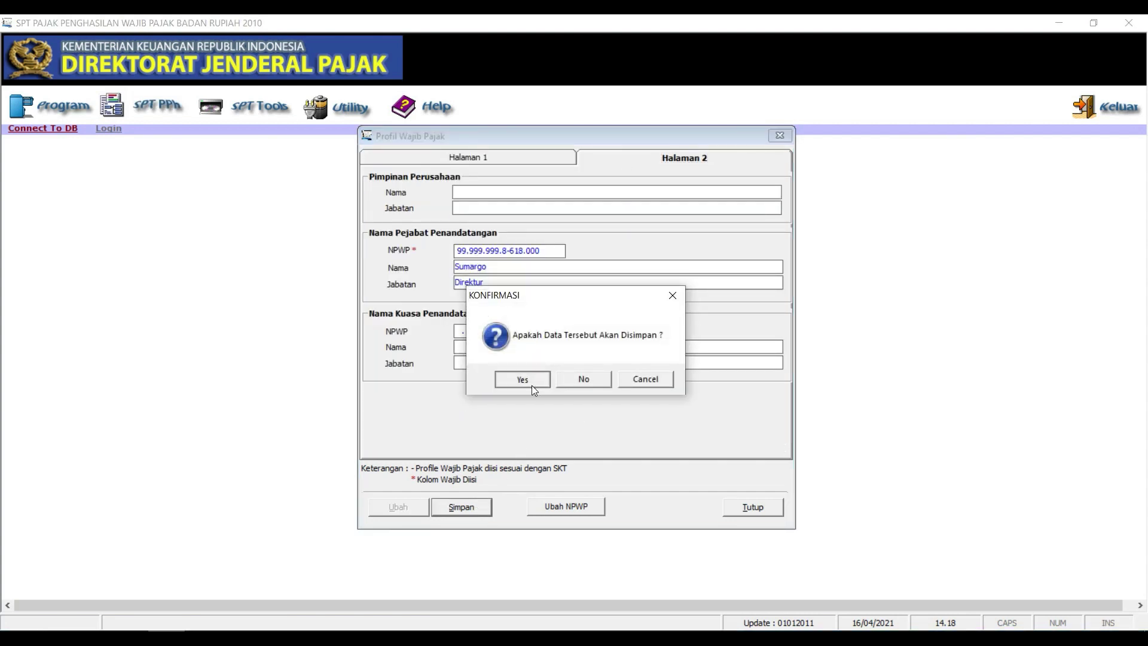
{"action": "left_click", "coordinate": [533, 384]}
{"action": "left_click", "coordinate": [595, 379]}
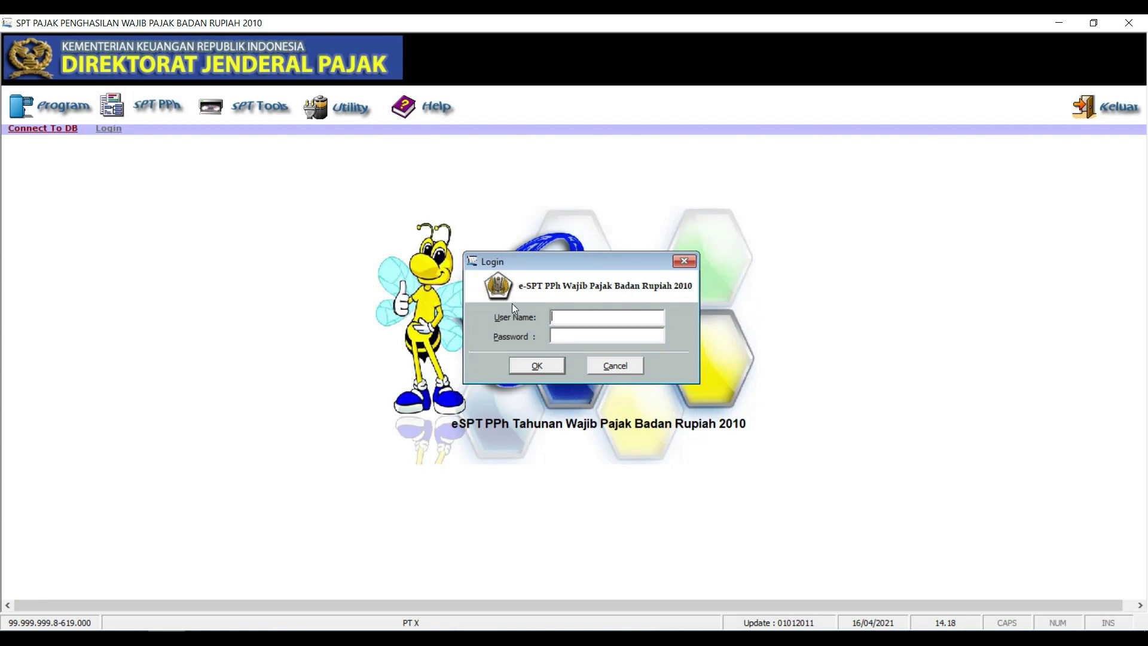
Log in as administrator, correcting the misspelt user name 'administrtor' after the invalid-login errors
{"action": "type", "text": "administrtor***"}
{"action": "left_click", "coordinate": [537, 365]}
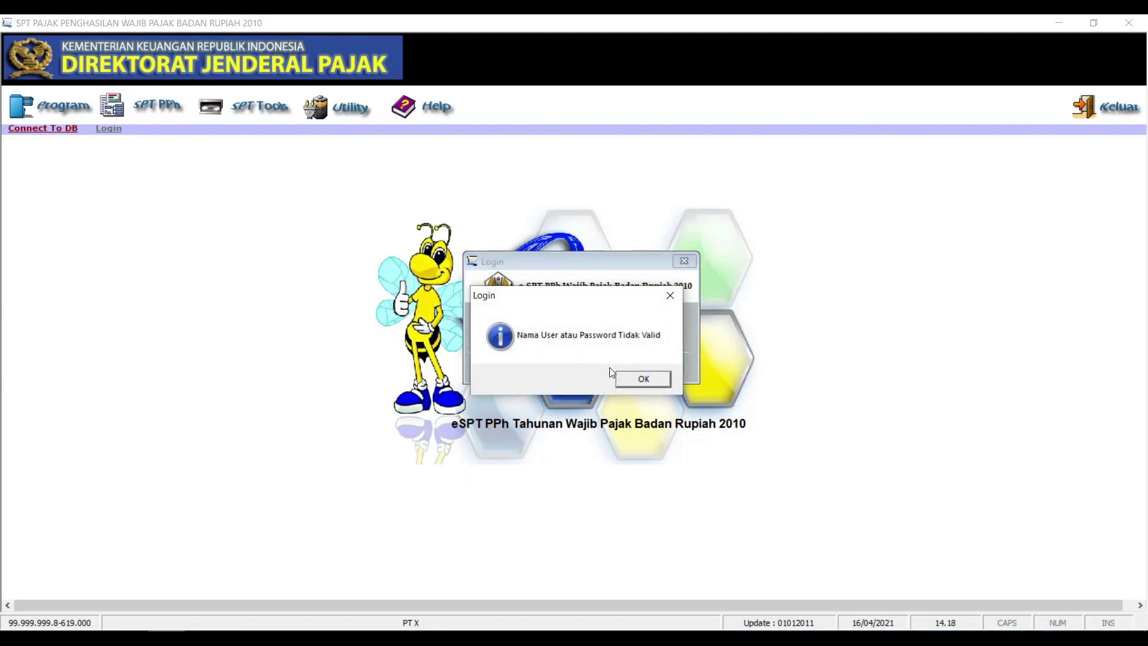
{"action": "left_click", "coordinate": [626, 382]}
{"action": "left_click", "coordinate": [550, 367]}
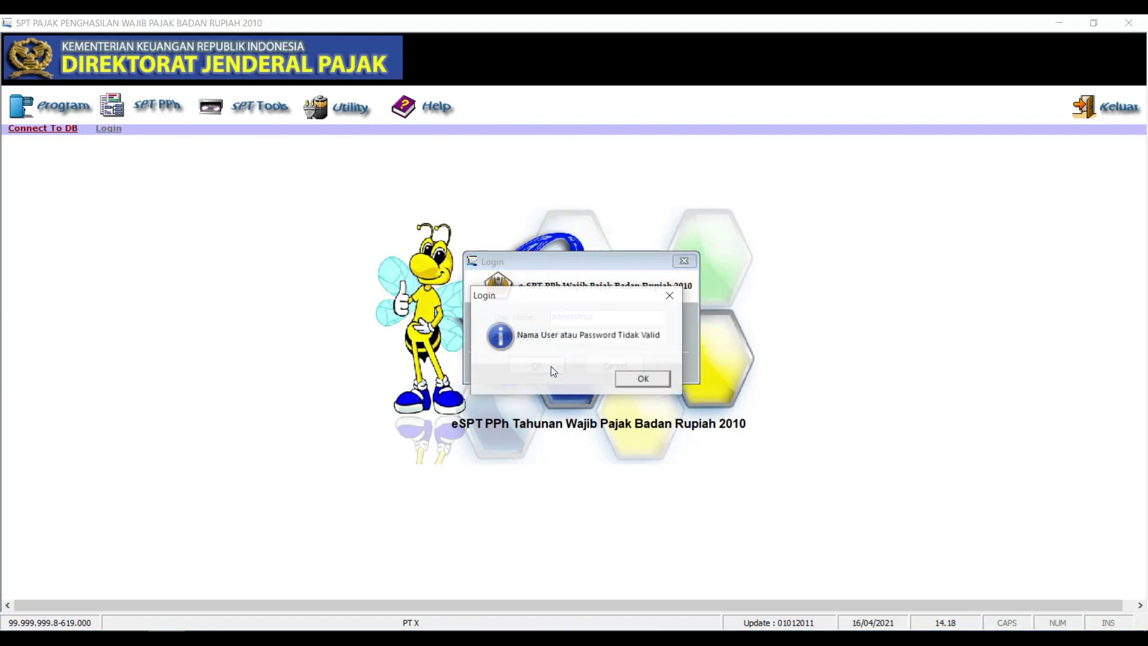
{"action": "left_click", "coordinate": [624, 379]}
{"action": "left_click", "coordinate": [614, 317]}
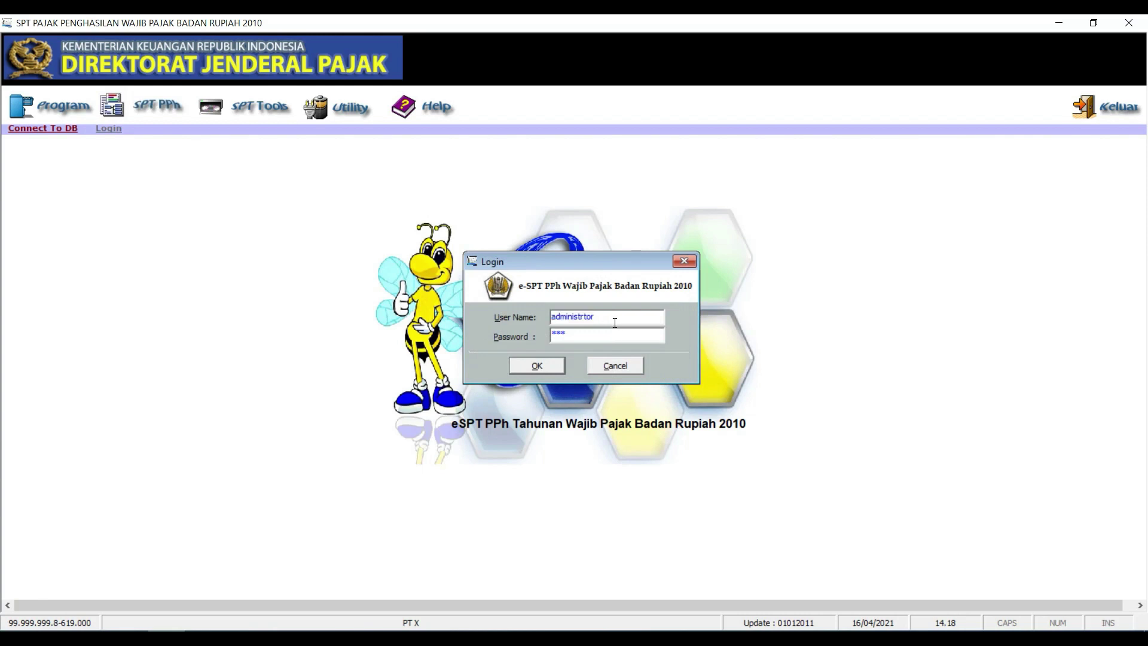
{"action": "key", "text": "BackSpace"}
{"action": "key", "text": "BackSpace"}
{"action": "key", "text": "BackSpace"}
{"action": "type", "text": "ator"}
{"action": "left_click", "coordinate": [535, 361]}
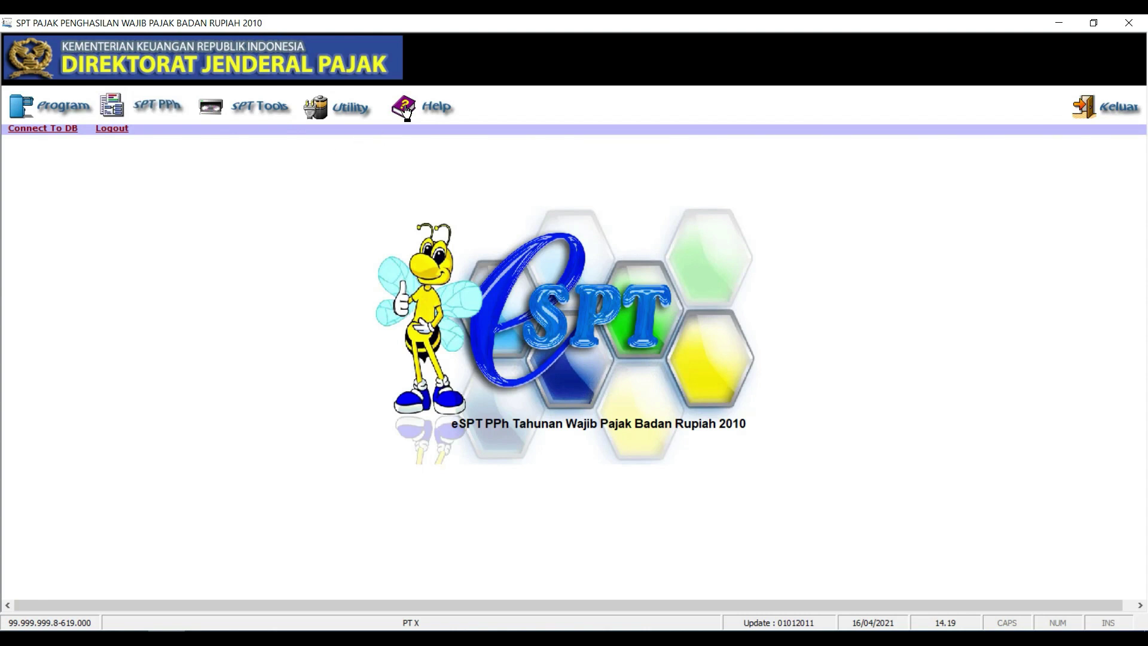
Change the login password in Utility's user name and password settings and save it
{"action": "left_click", "coordinate": [339, 112]}
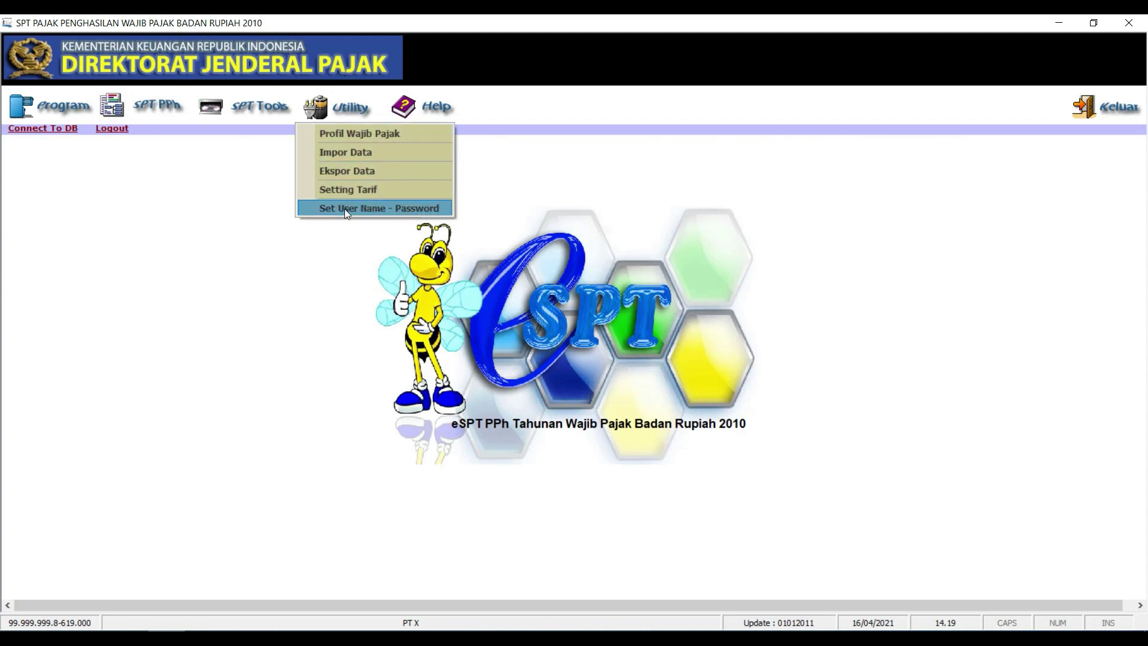
{"action": "left_click", "coordinate": [382, 208]}
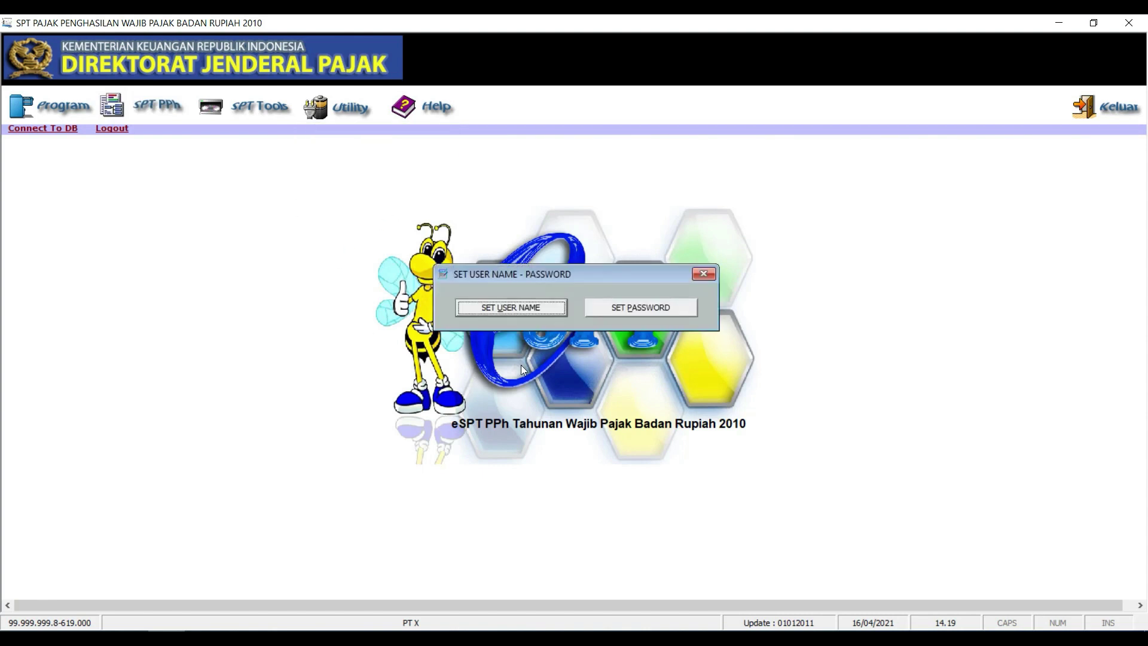
{"action": "left_click", "coordinate": [628, 309]}
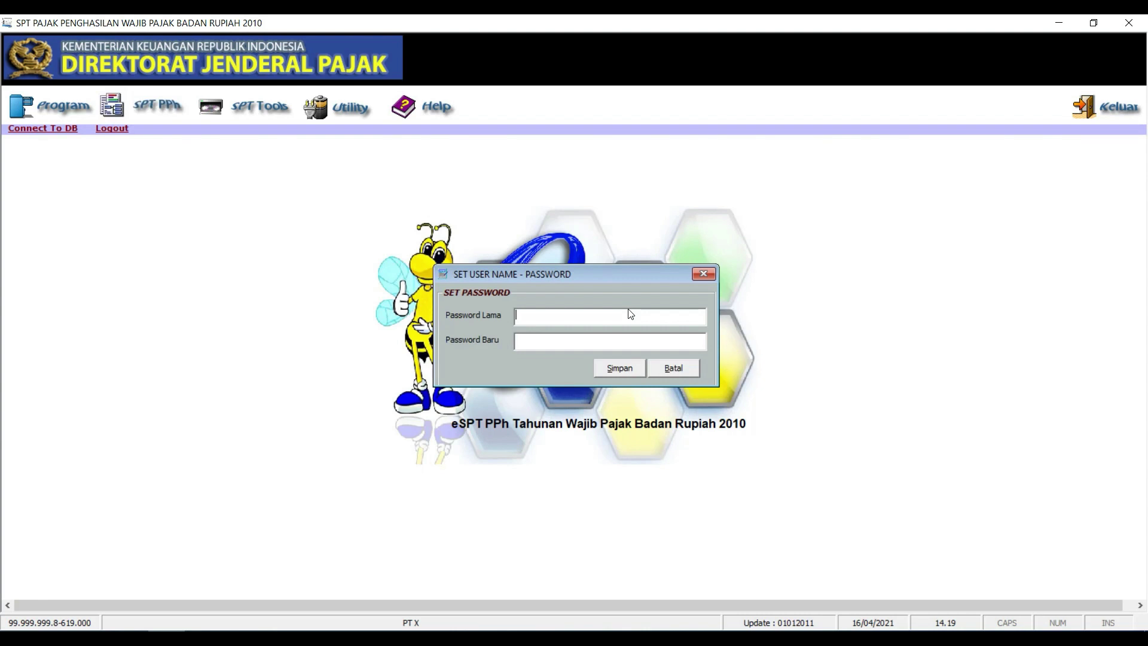
{"action": "type", "text": "********"}
{"action": "left_click", "coordinate": [613, 369]}
{"action": "left_click", "coordinate": [617, 376]}
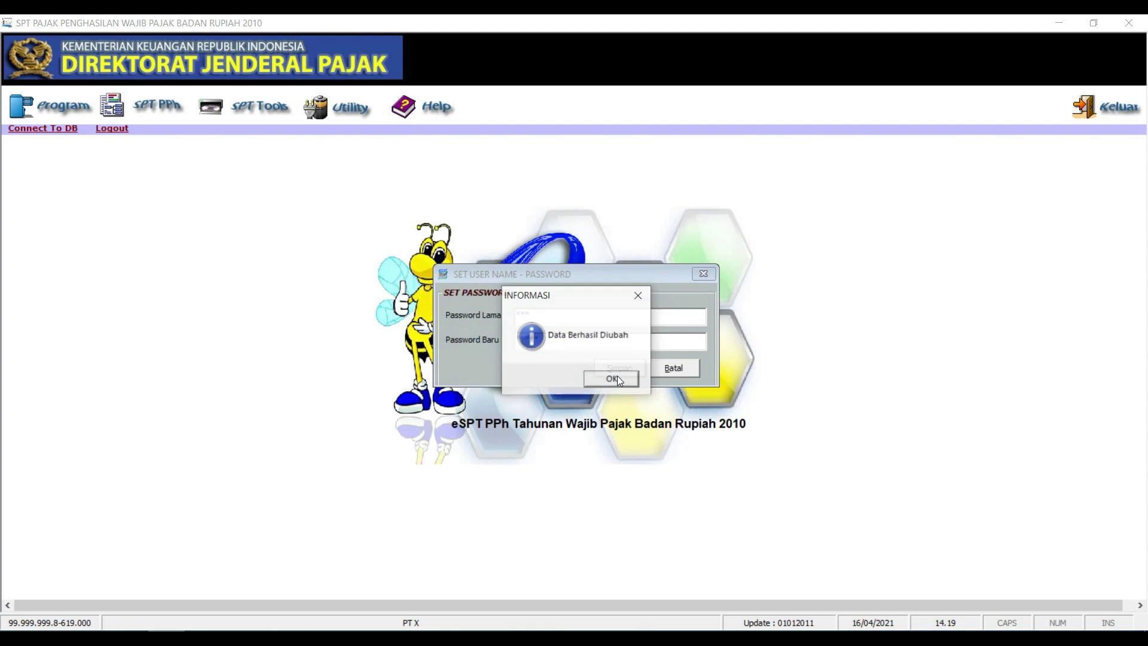
{"action": "left_click", "coordinate": [616, 376]}
{"action": "left_click", "coordinate": [702, 276]}
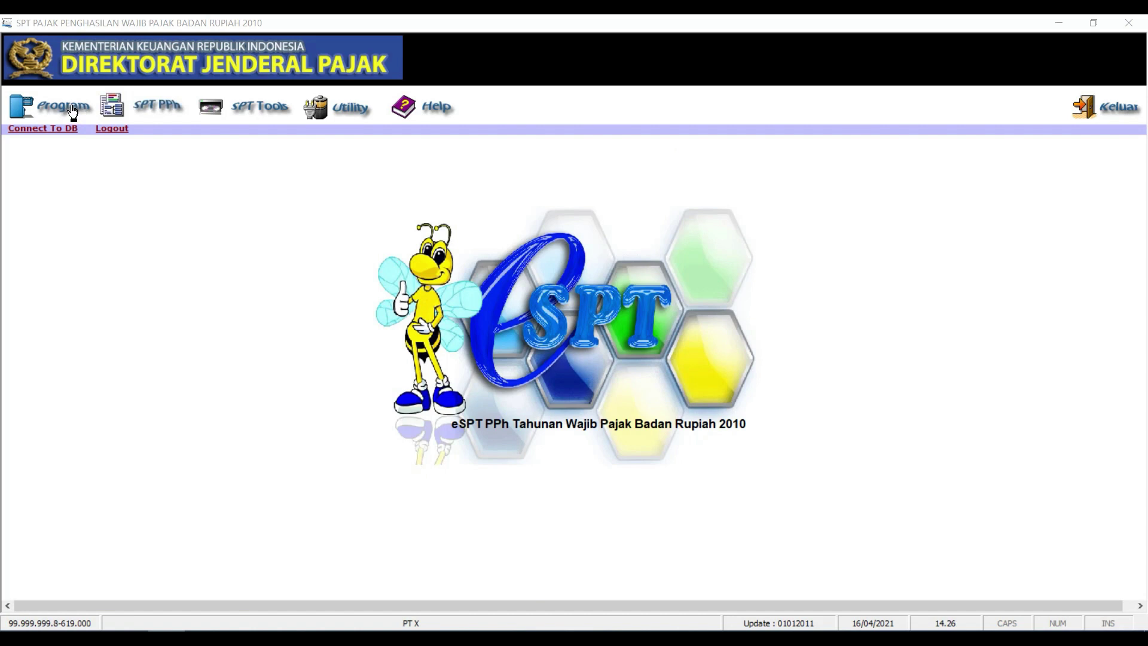
Create a new SPT with Tahun Pajak 2020 and Pembetulan 0 via Buat SPT Baru
{"action": "left_click", "coordinate": [72, 111]}
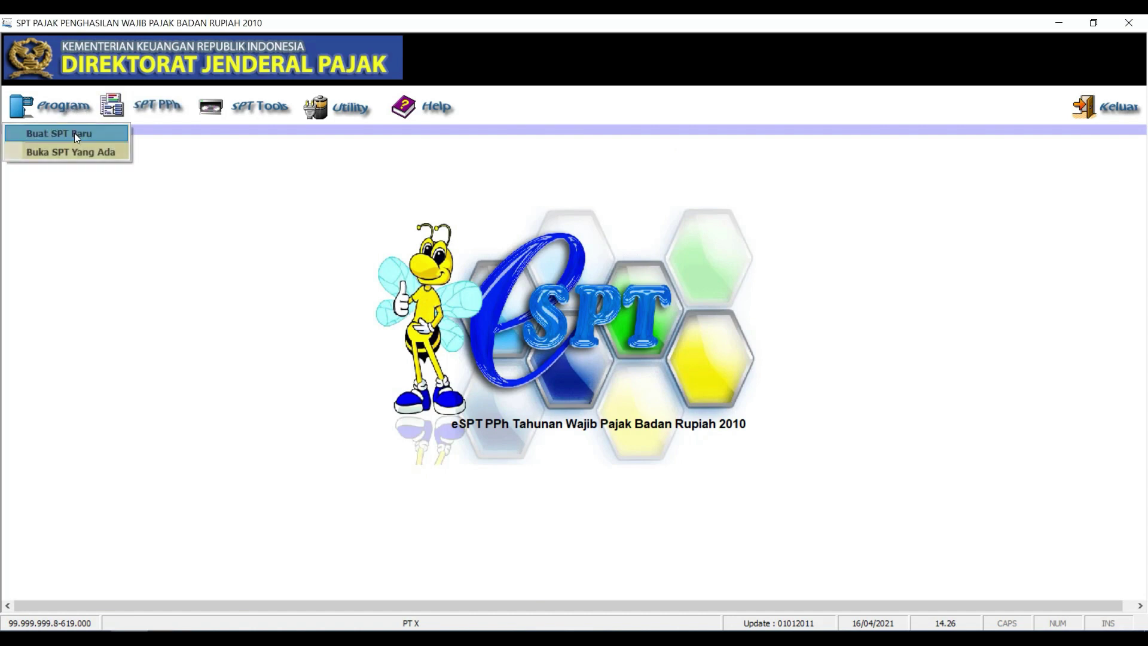
{"action": "left_click", "coordinate": [77, 143]}
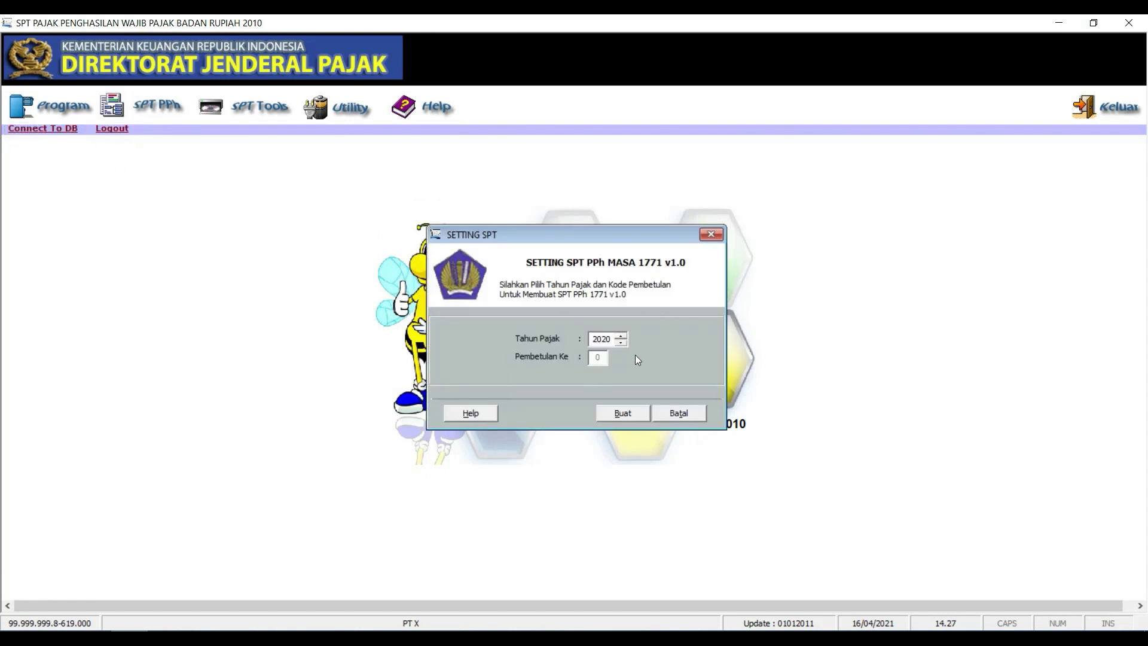
{"action": "left_click", "coordinate": [625, 418]}
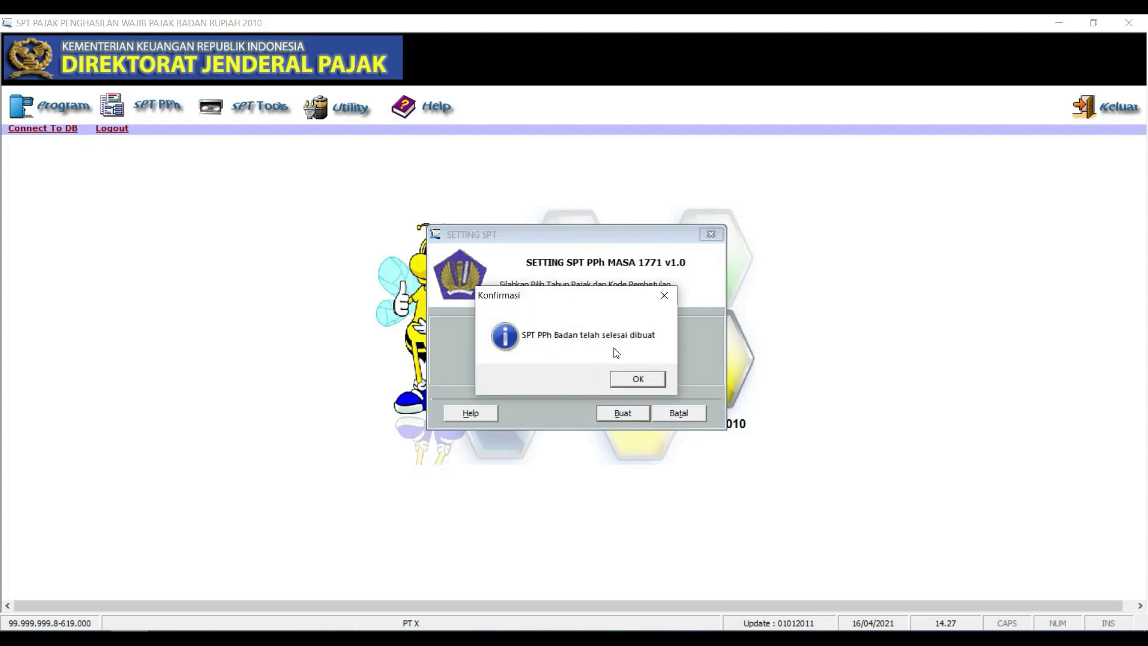
{"action": "left_click", "coordinate": [637, 379]}
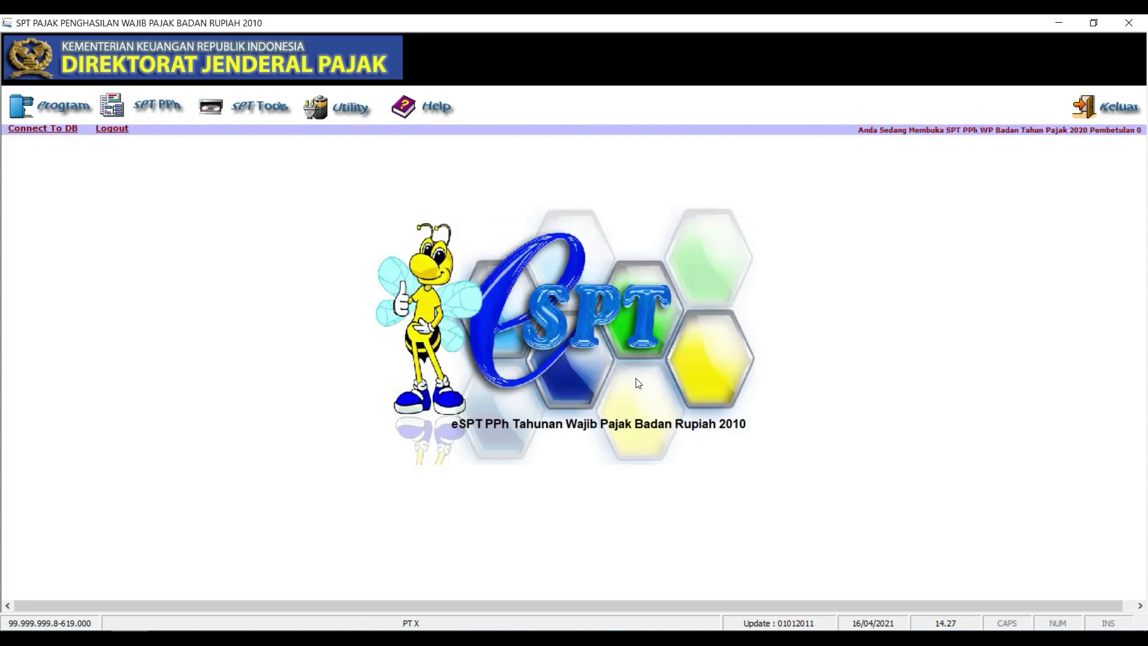
{"action": "left_click", "coordinate": [33, 101]}
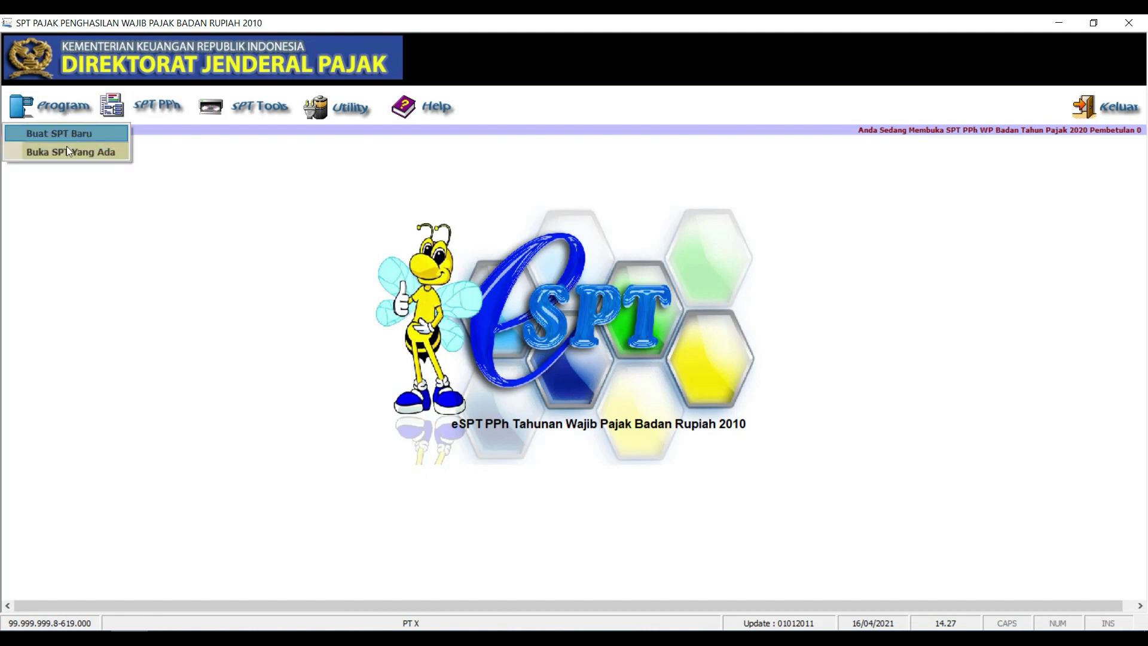
Reopen the existing 2020 return, Pembetulan 0, with 'Buka SPT untuk diedit kembali / revisi'
{"action": "left_click", "coordinate": [66, 152]}
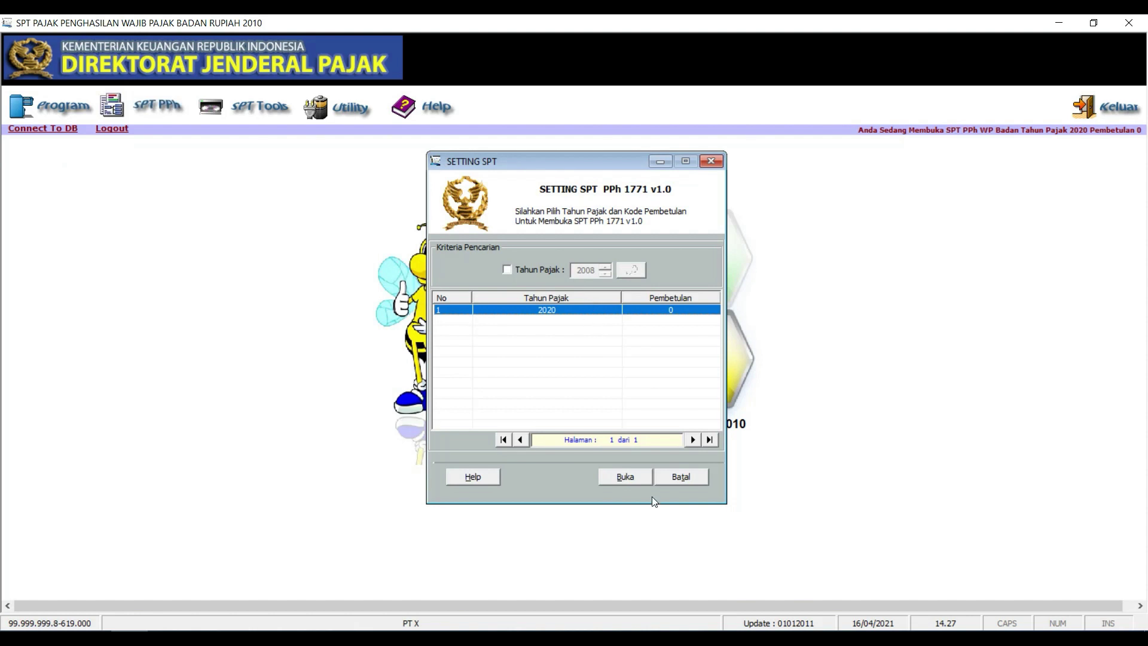
{"action": "left_click", "coordinate": [637, 479]}
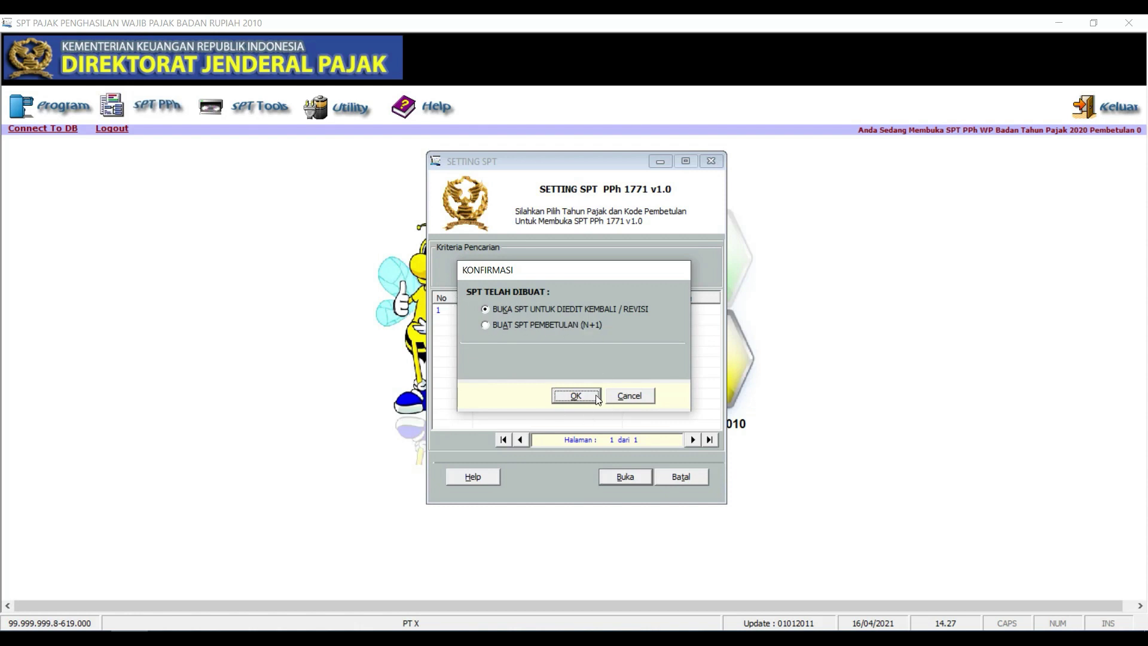
{"action": "left_click", "coordinate": [576, 396]}
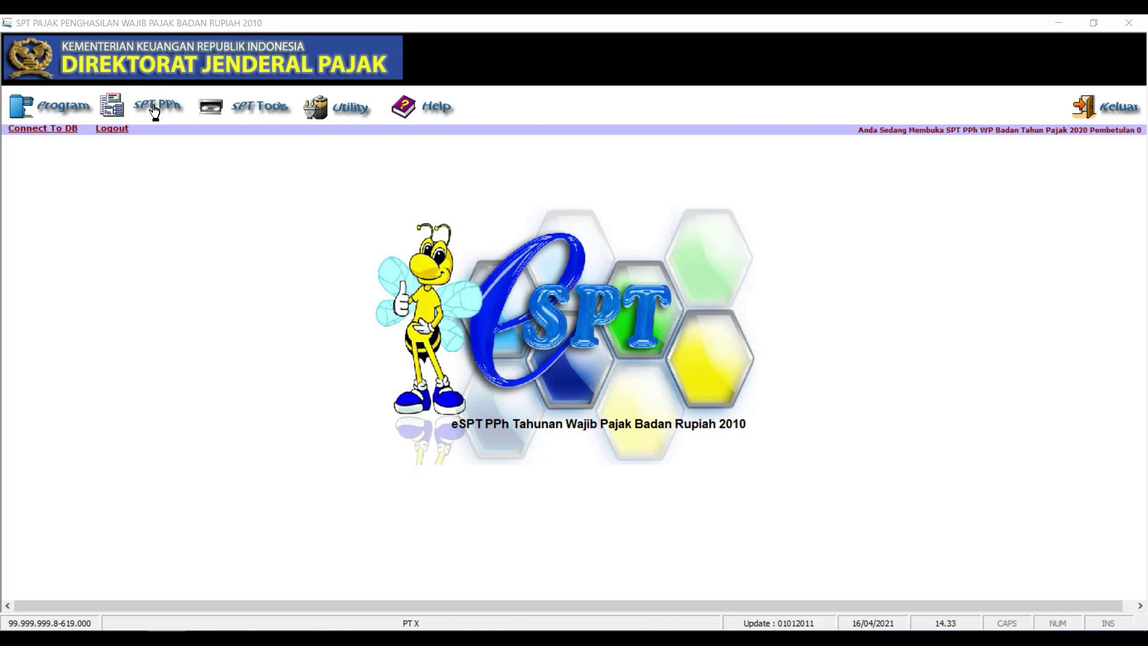
Open SPT PPh > Lampiran Khusus > Daftar Penyusutan dan Amortisasi Fiskal
{"action": "left_click", "coordinate": [154, 110]}
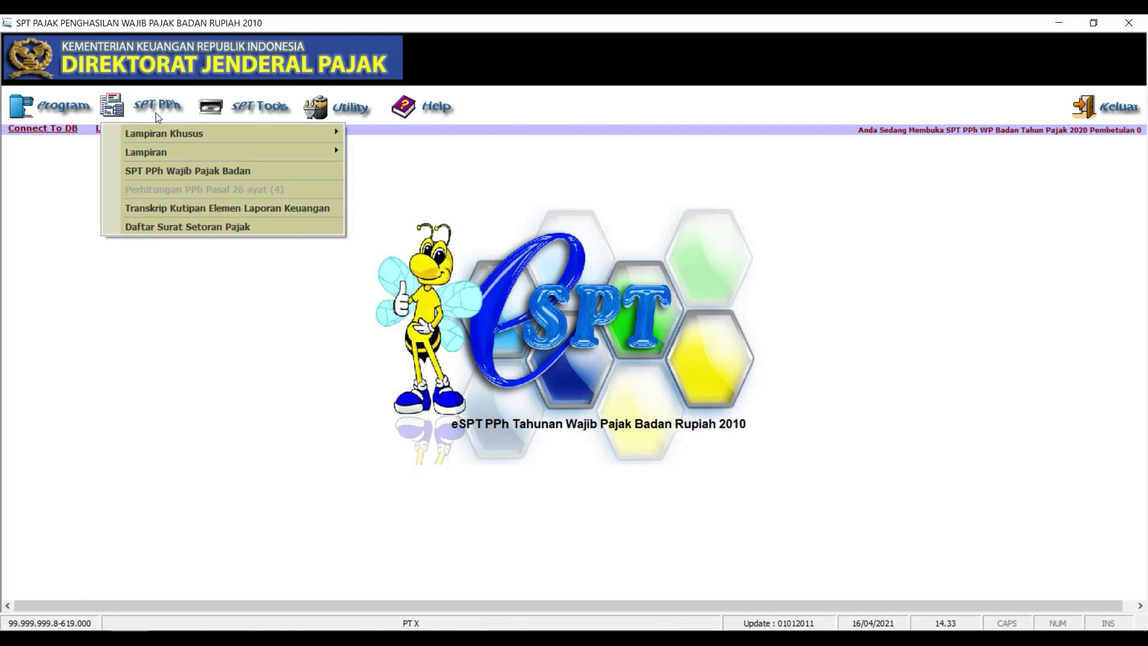
{"action": "mouse_move", "coordinate": [158, 136]}
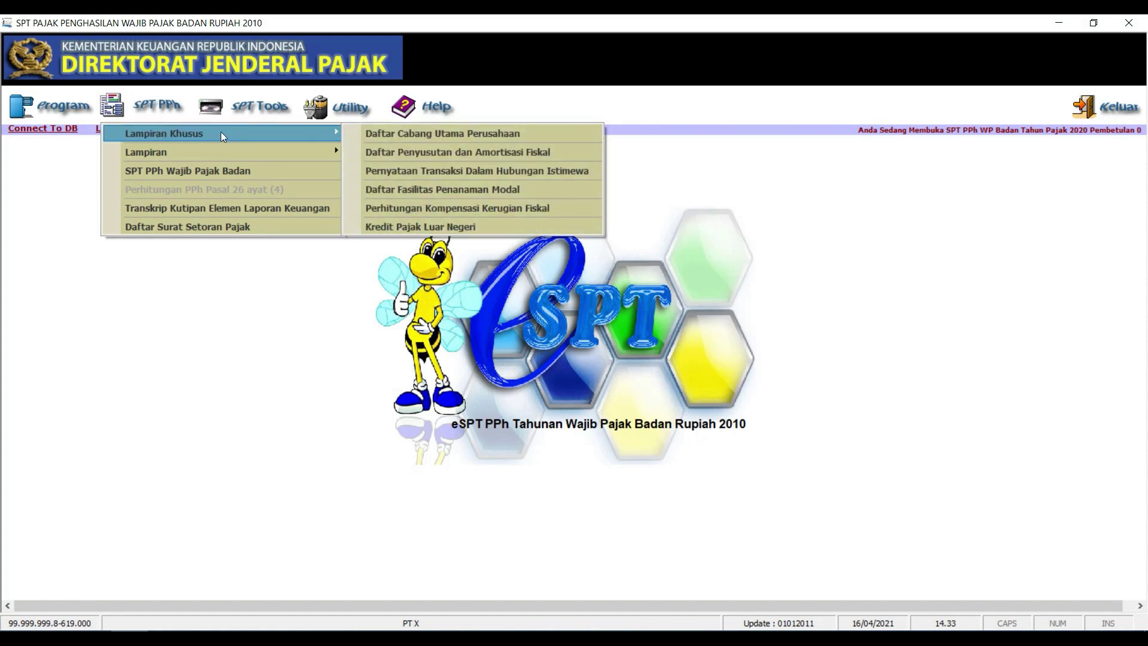
{"action": "left_click", "coordinate": [384, 156]}
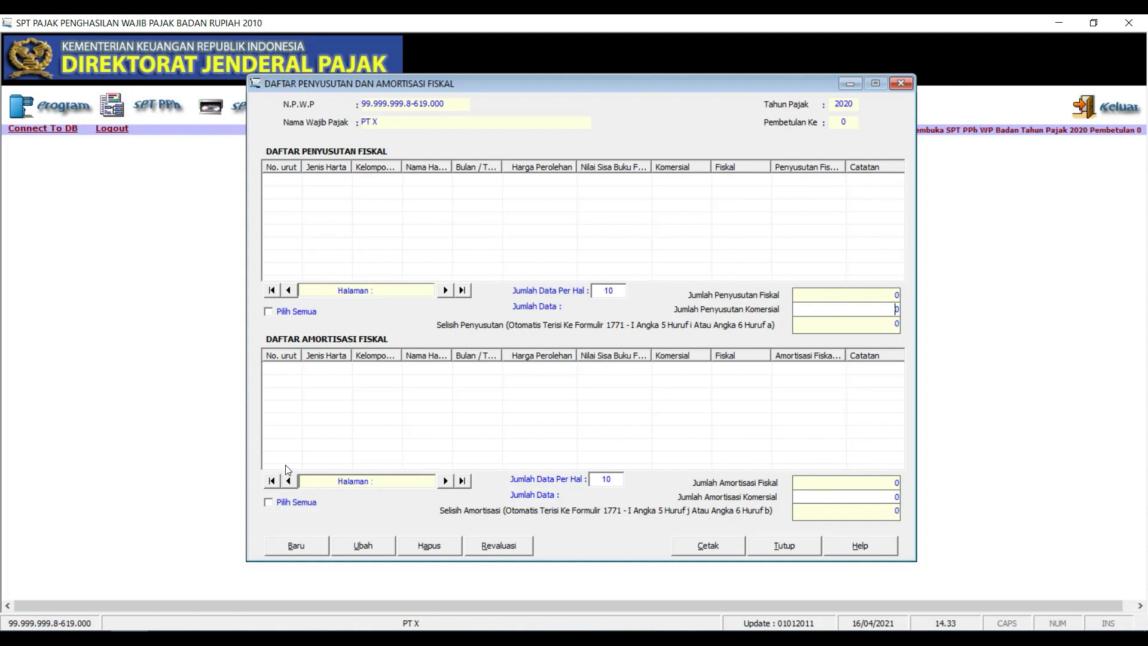
Start a new asset entry as Harta Berwujud, Kelompok 1, Semua jenis usaha
{"action": "left_click", "coordinate": [307, 547]}
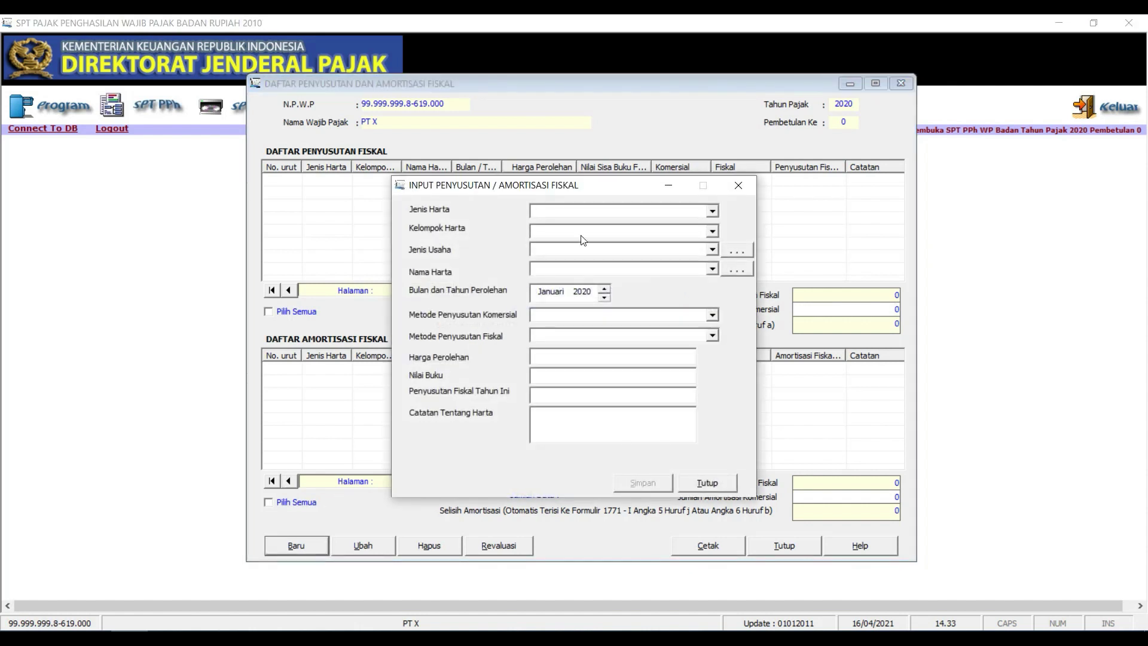
{"action": "left_click", "coordinate": [712, 212]}
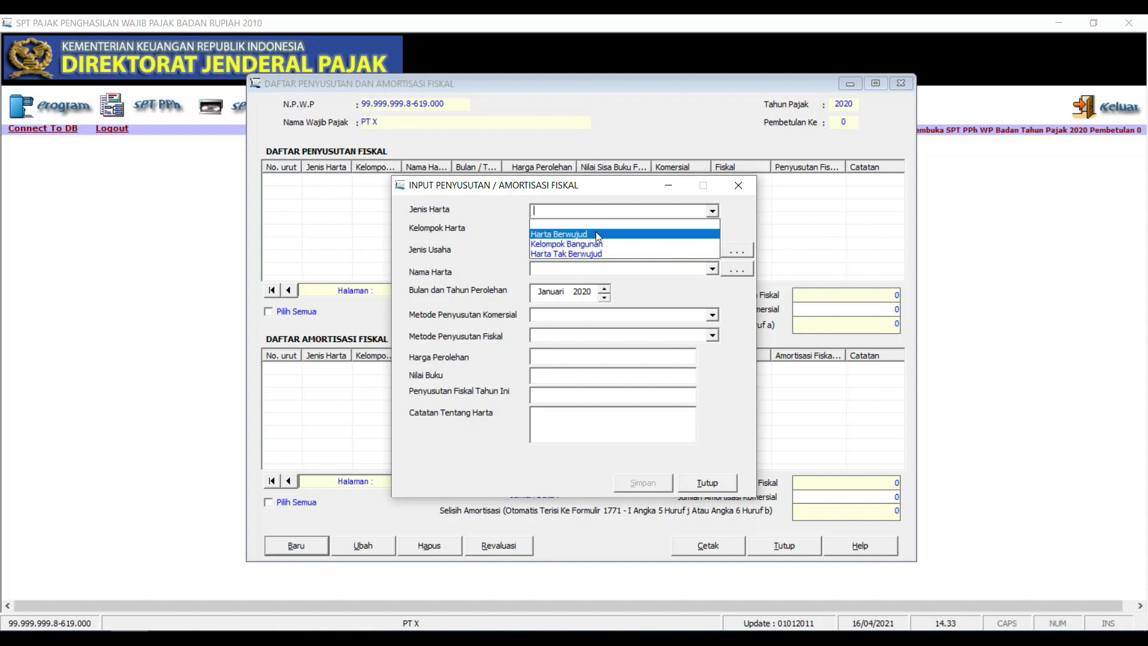
{"action": "left_click", "coordinate": [607, 234]}
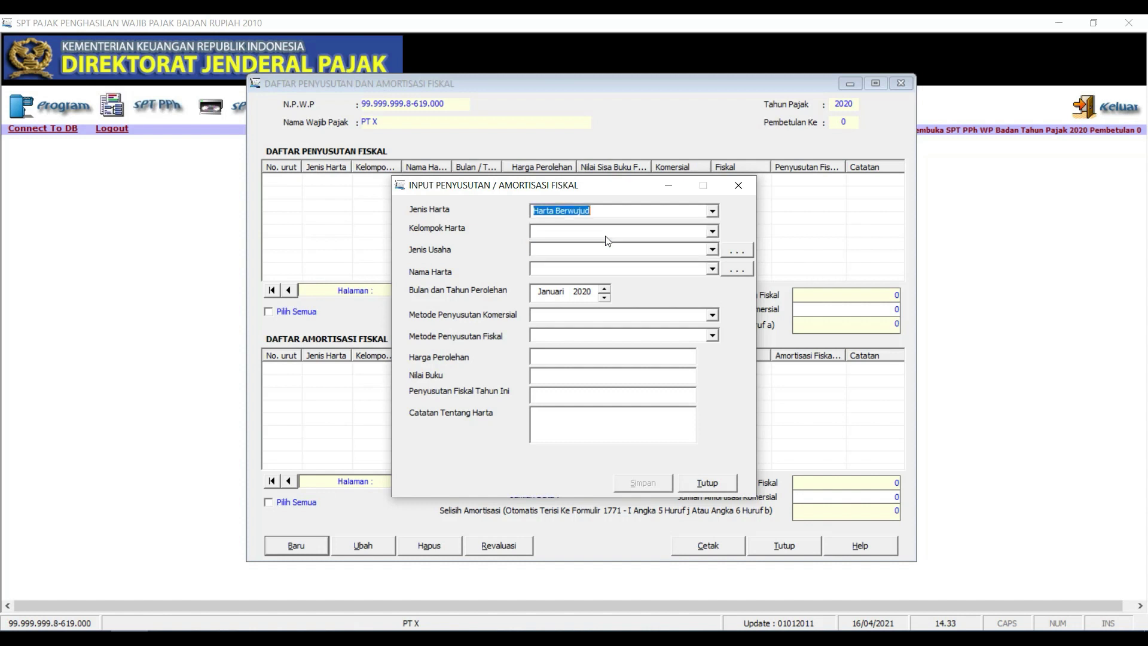
{"action": "left_click", "coordinate": [713, 232]}
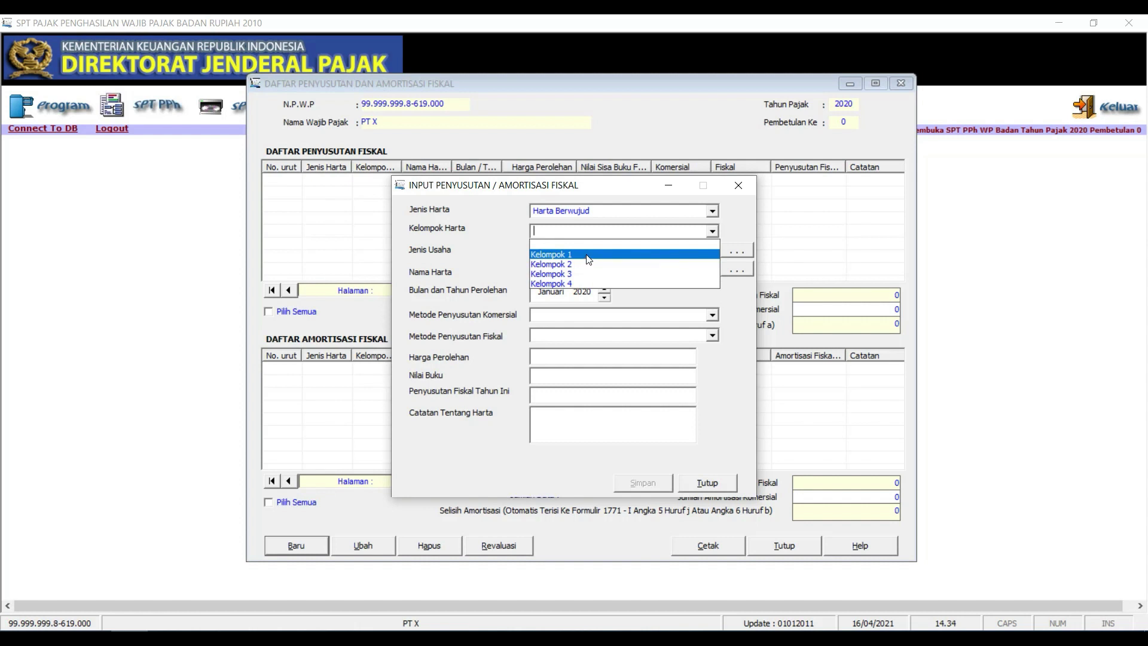
{"action": "left_click", "coordinate": [589, 258]}
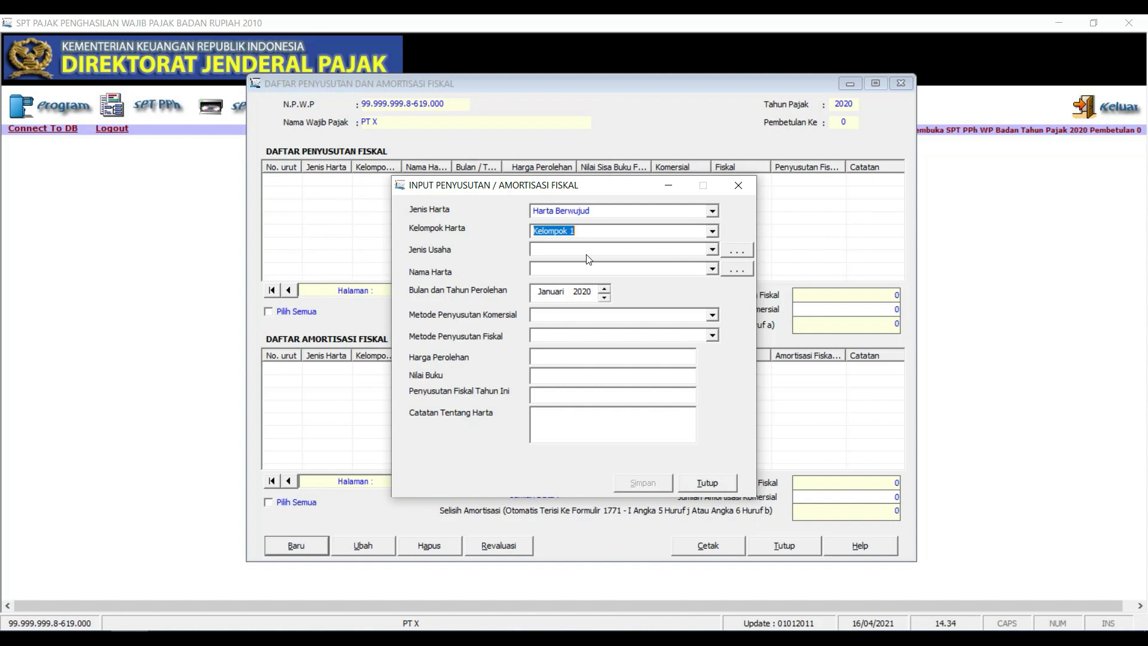
{"action": "left_click", "coordinate": [712, 250]}
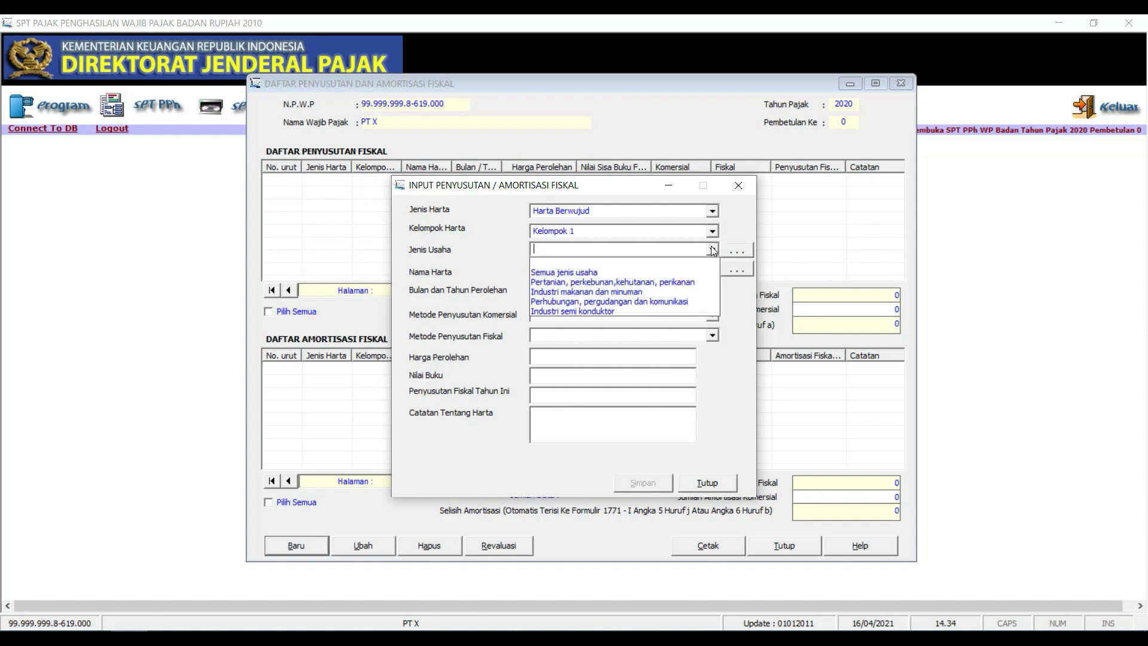
{"action": "left_click", "coordinate": [602, 273]}
Bring up the Nama Harta reference list for choosing the asset name
{"action": "left_click", "coordinate": [604, 271]}
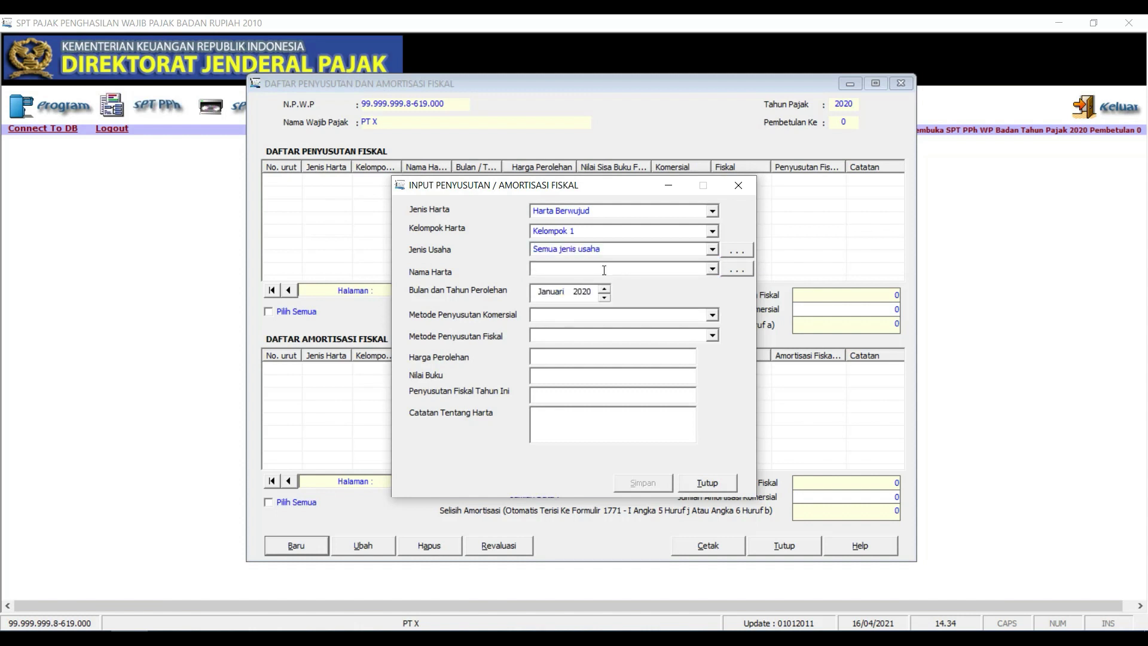
{"action": "left_click", "coordinate": [712, 270]}
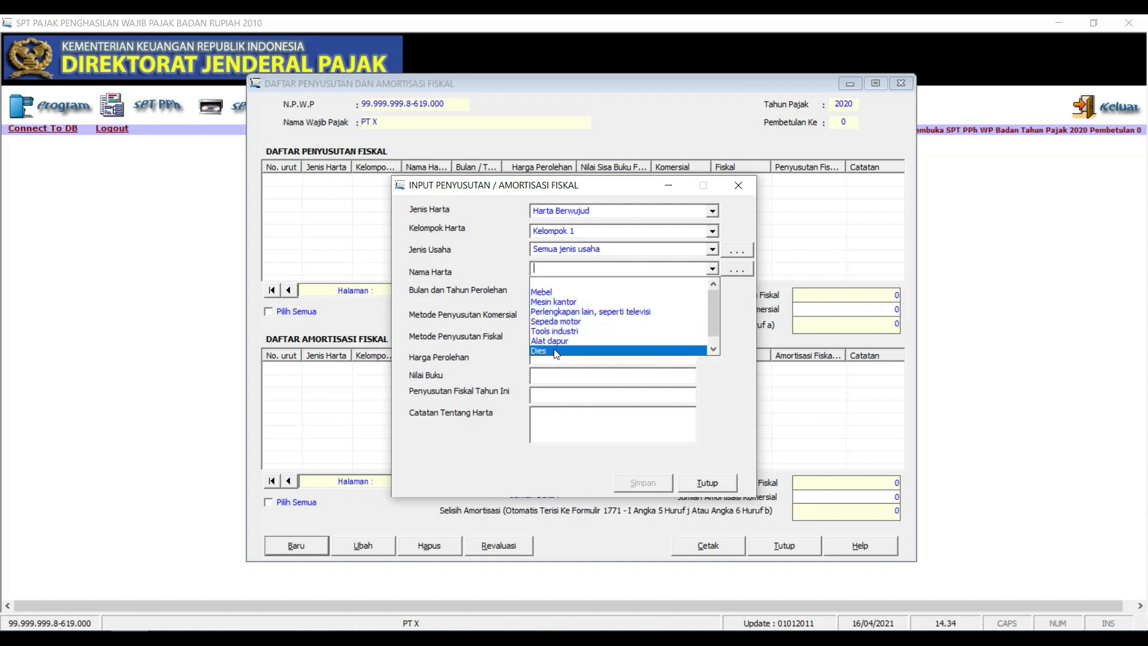
{"action": "left_click", "coordinate": [687, 269]}
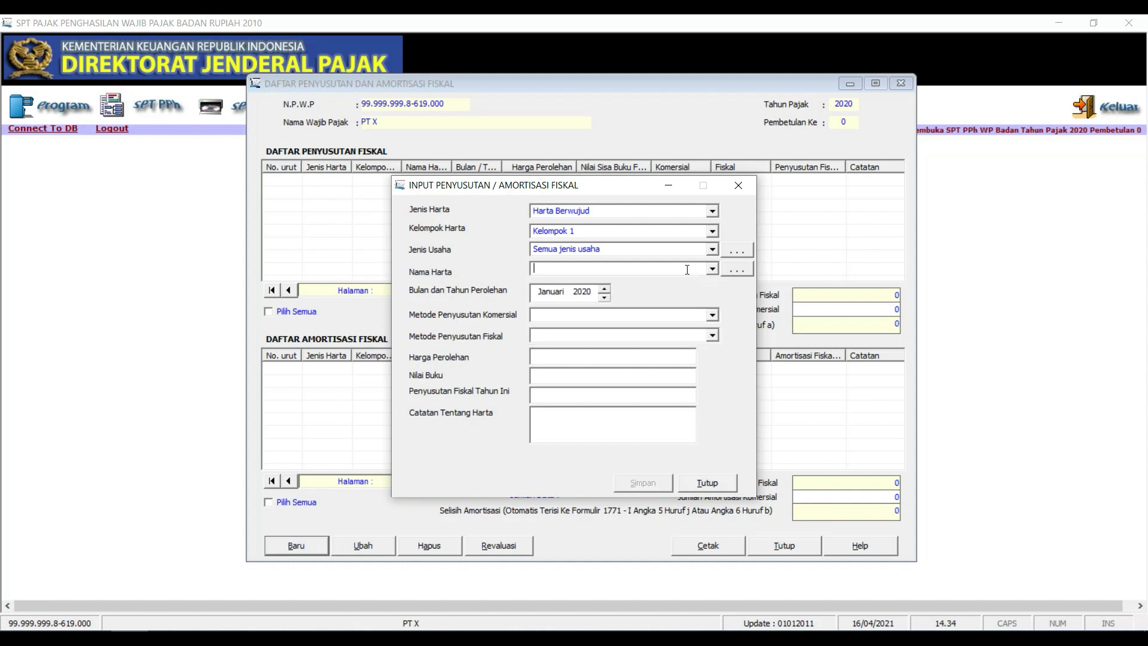
{"action": "left_click", "coordinate": [746, 272]}
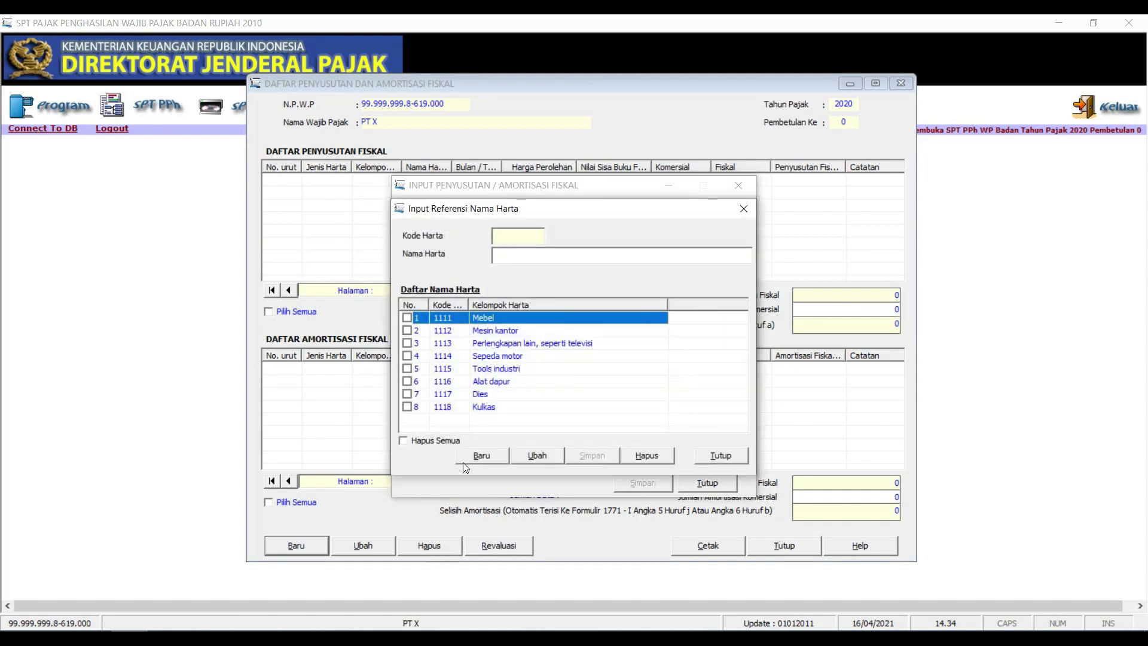
Add 'Lemari Besi' to the asset name reference list as code 1119, then close the list
{"action": "left_click", "coordinate": [495, 456]}
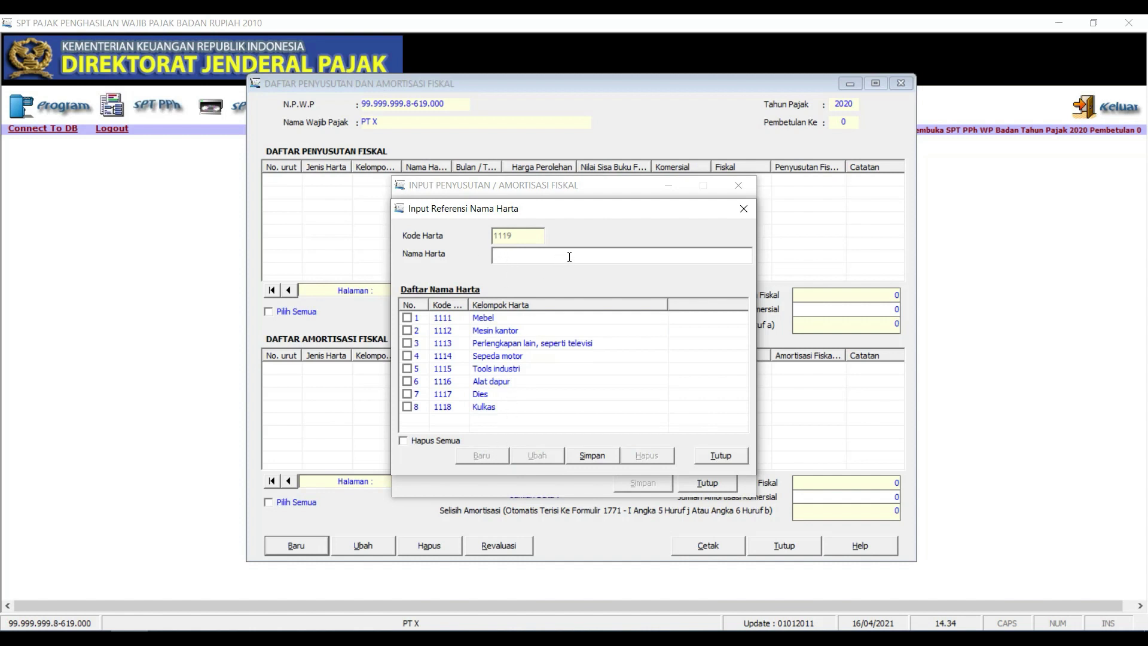
{"action": "type", "text": "Lemari Besi"}
{"action": "left_click", "coordinate": [590, 454]}
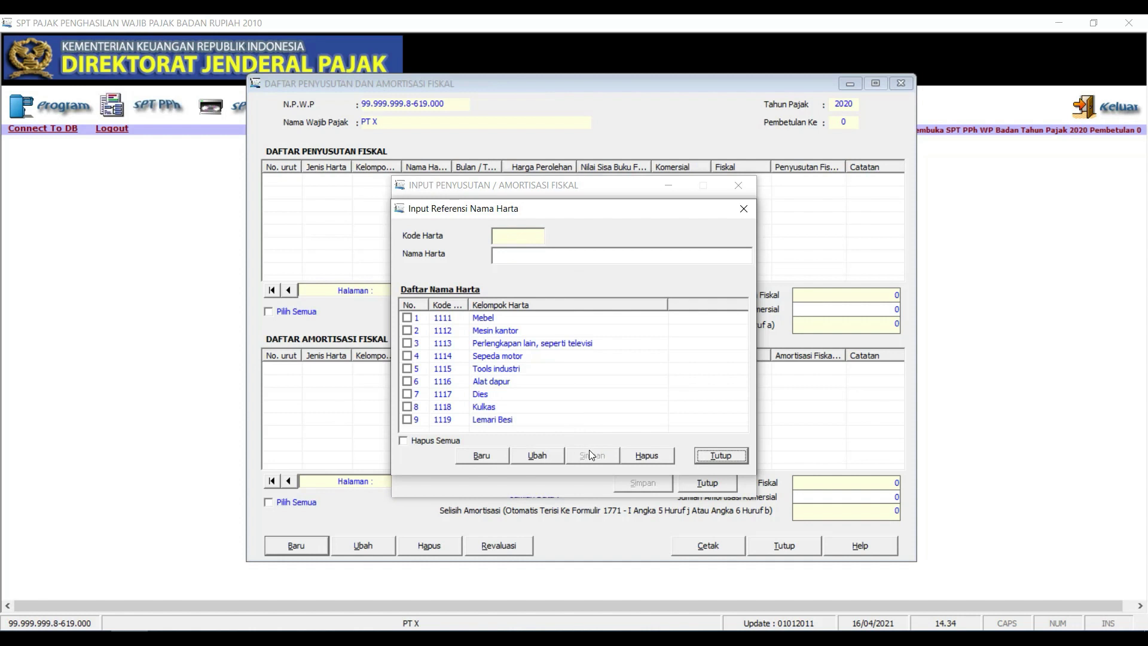
{"action": "left_click", "coordinate": [720, 453]}
Choose Lemari Besi as the asset and set commercial and fiscal depreciation to Garis Lurus
{"action": "left_click", "coordinate": [711, 272]}
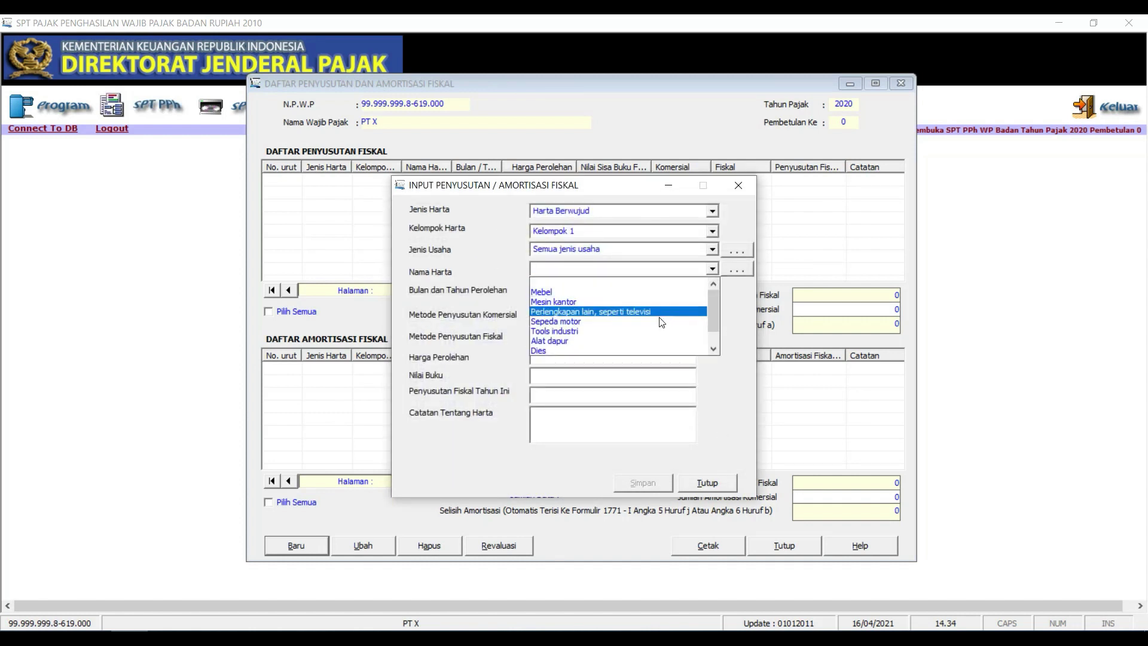
{"action": "scroll", "coordinate": [655, 320], "scroll_direction": "down", "scroll_amount": 1}
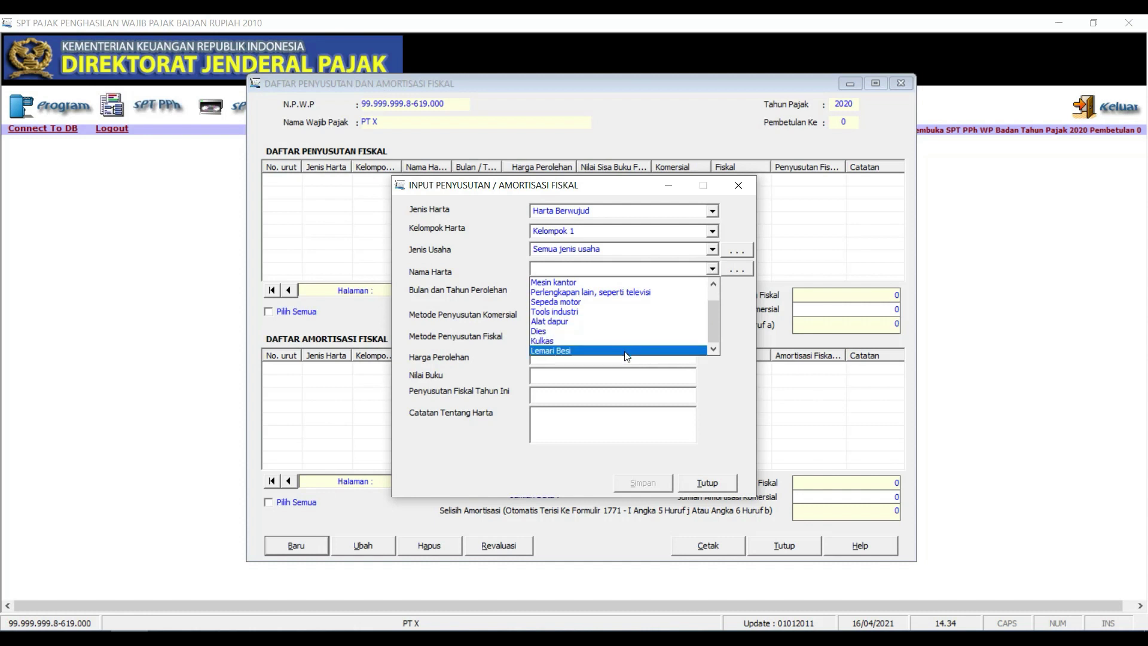
{"action": "key", "text": "Return"}
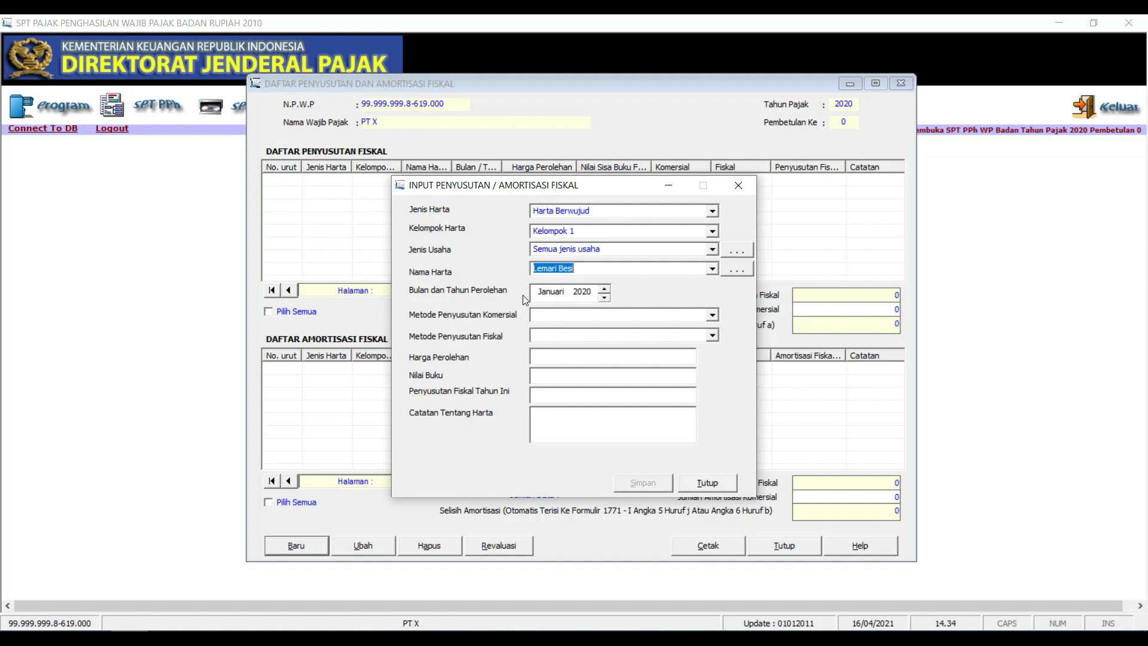
{"action": "left_click", "coordinate": [553, 315]}
{"action": "left_click", "coordinate": [713, 317]}
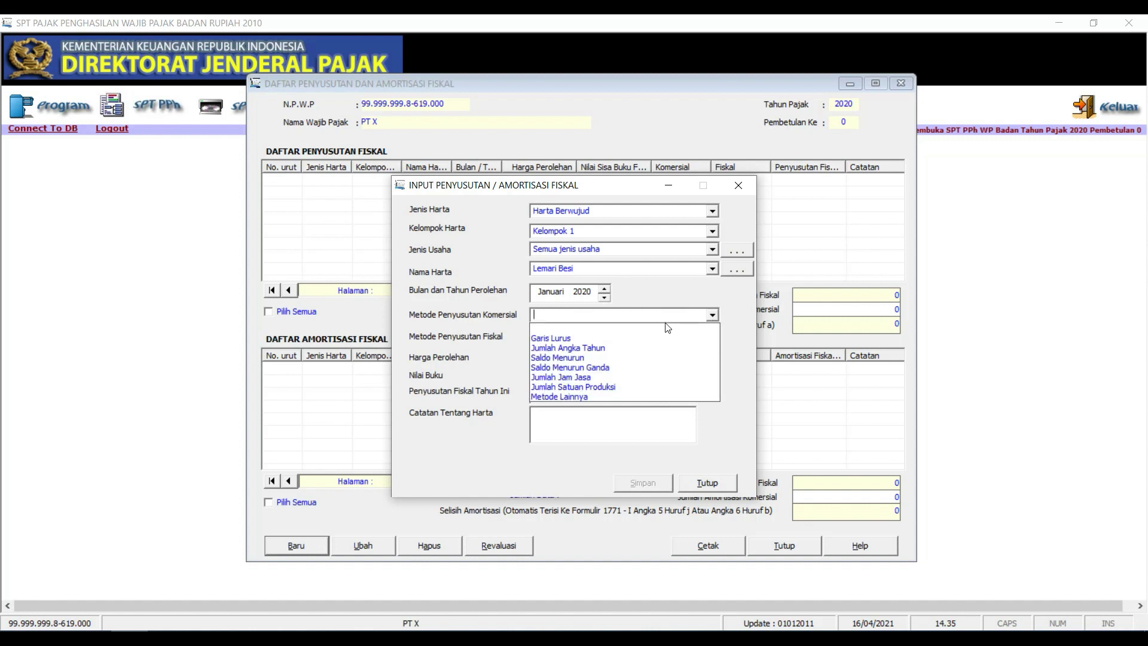
{"action": "left_click", "coordinate": [616, 339]}
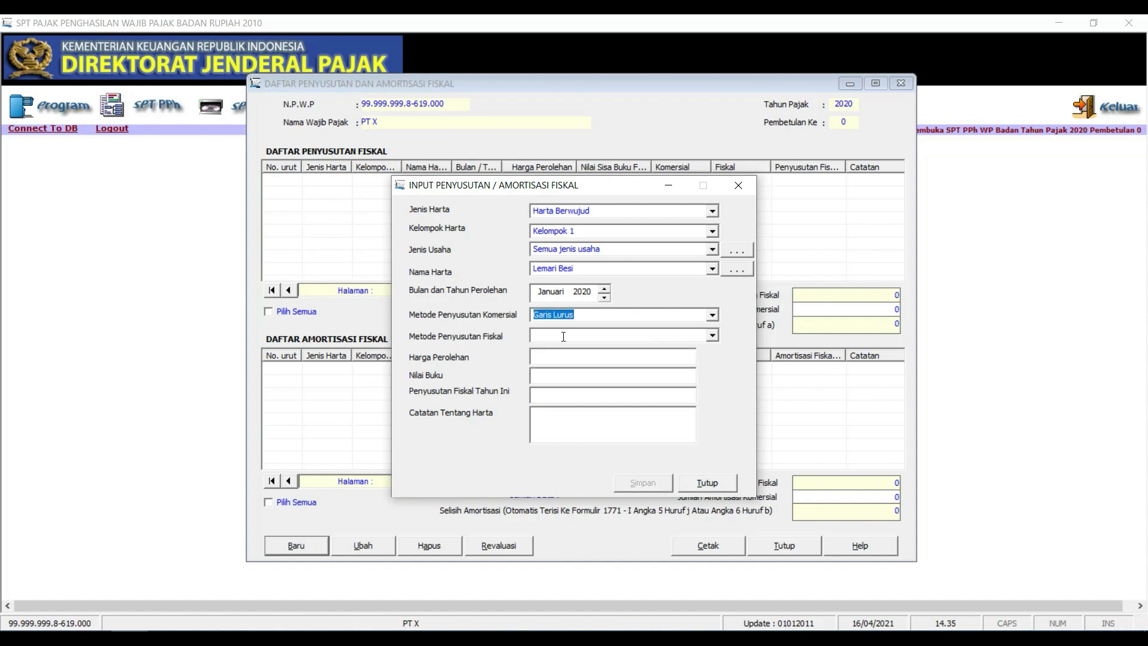
{"action": "left_click", "coordinate": [716, 336]}
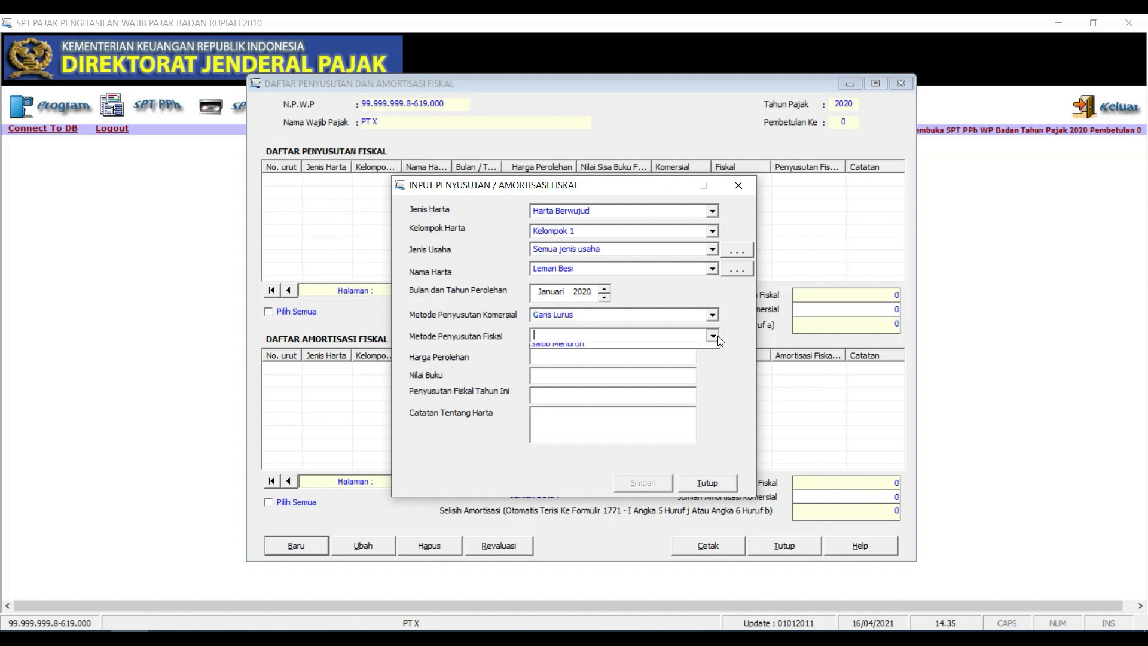
{"action": "left_click", "coordinate": [647, 358]}
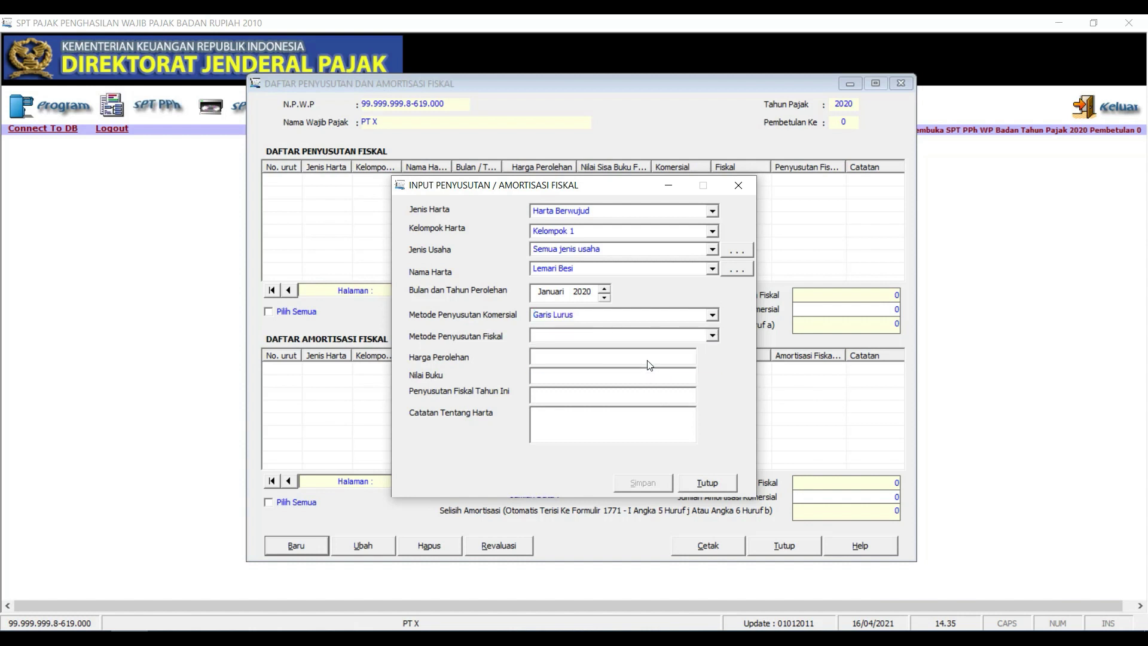
Enter acquisition cost 5.000.000 and note 'Lemari Besi I', then save without adding another entry
{"action": "left_click", "coordinate": [586, 354]}
{"action": "type", "text": "5.000."}
{"action": "type", "text": "000000"}
{"action": "left_click", "coordinate": [569, 390]}
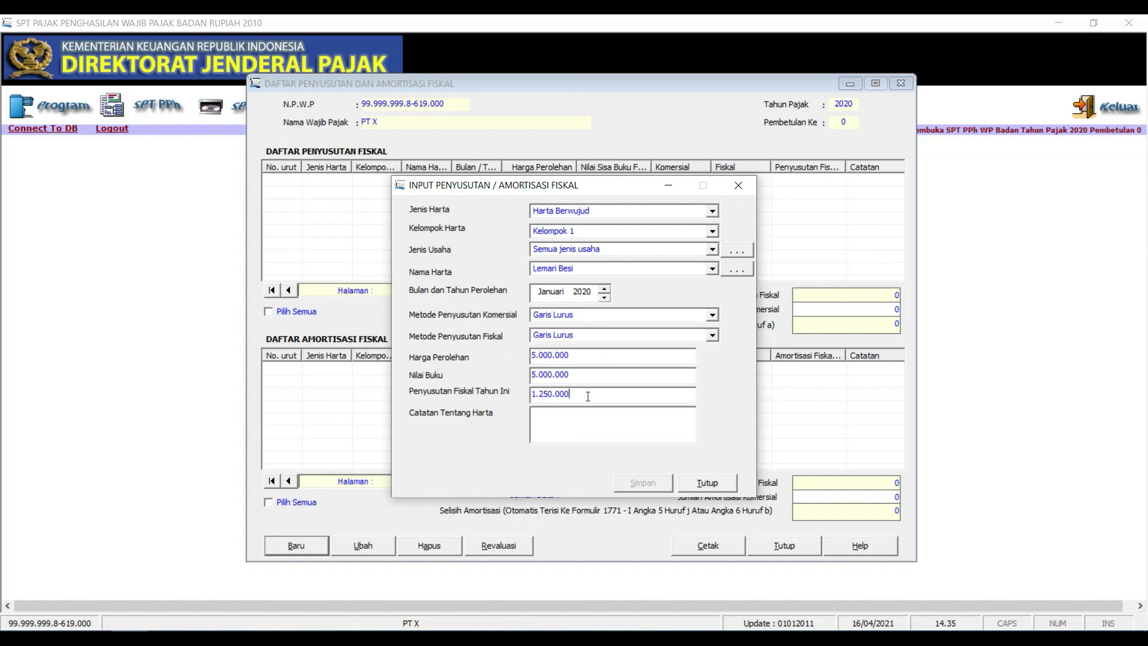
{"action": "left_click", "coordinate": [578, 375]}
{"action": "left_click", "coordinate": [562, 420]}
{"action": "type", "text": "Lemari Besi I"}
{"action": "left_click", "coordinate": [655, 483]}
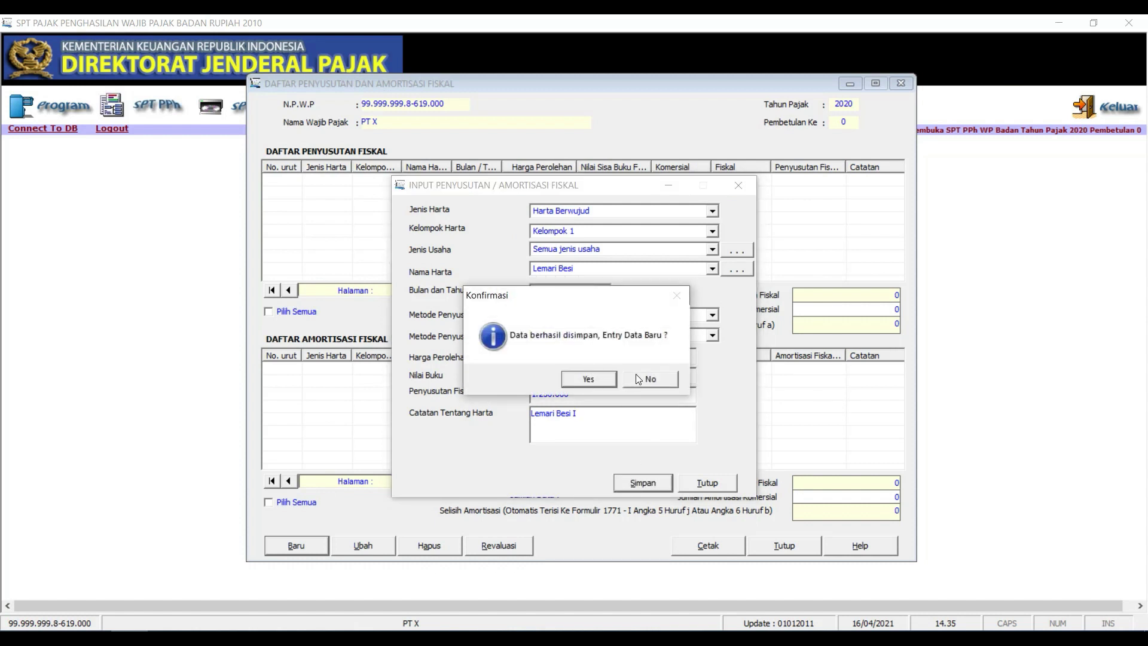
{"action": "left_click", "coordinate": [646, 378]}
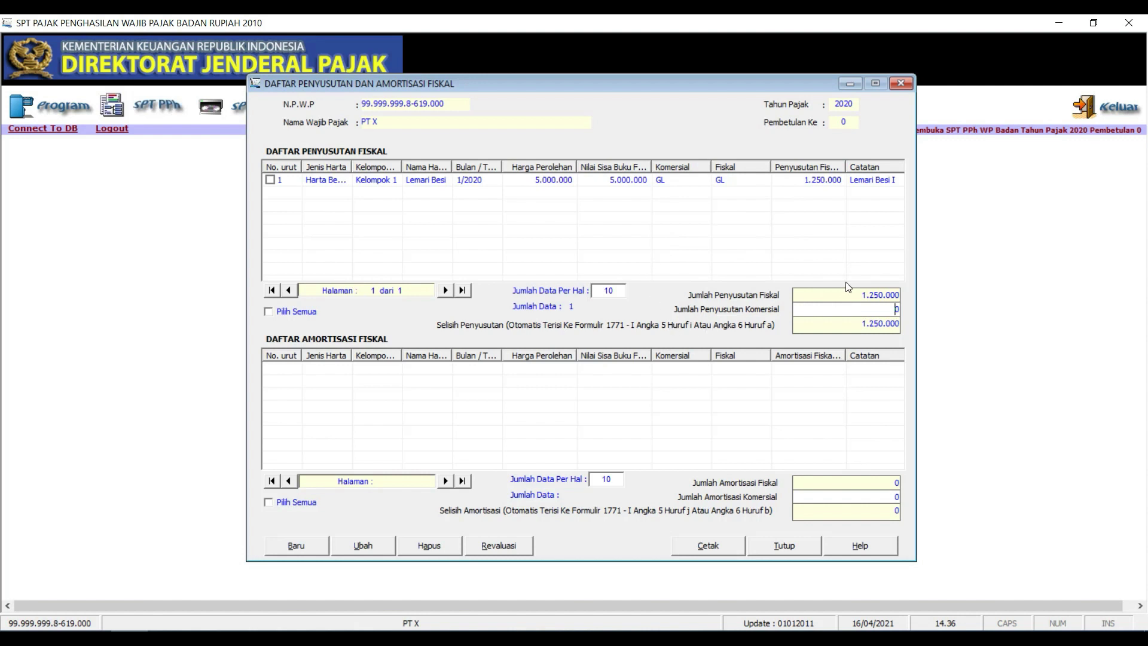
Replace the zero commercial depreciation total with 1.250.000 so the difference becomes 0
{"action": "left_click_drag", "start_coordinate": [861, 293], "coordinate": [908, 288]}
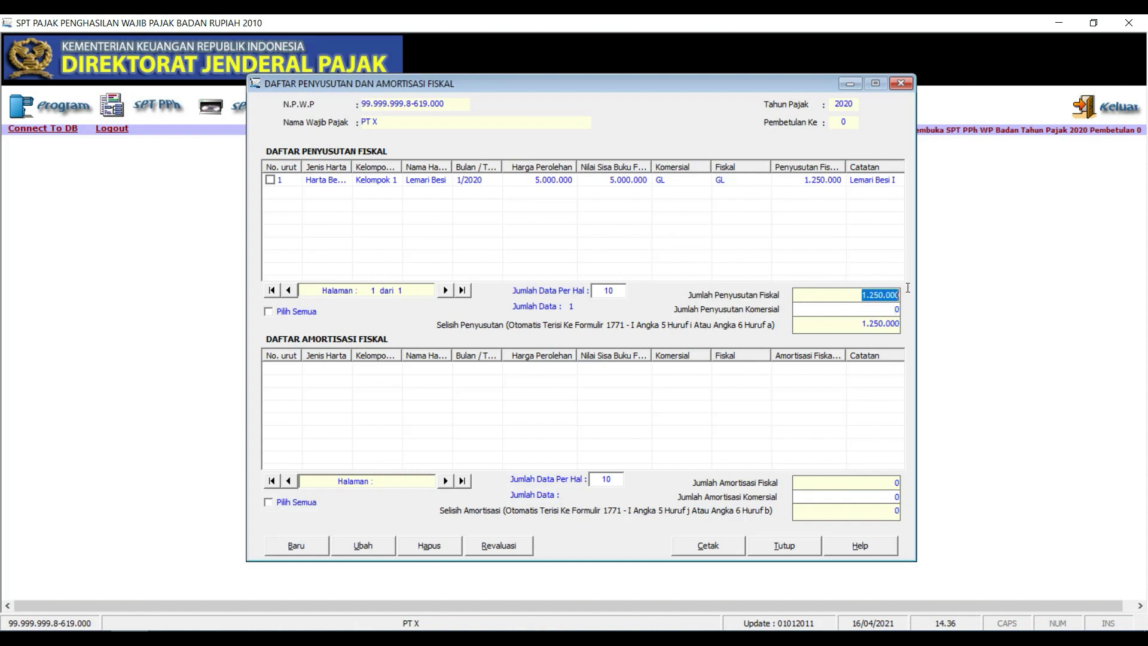
{"action": "left_click", "coordinate": [873, 311]}
{"action": "key", "text": "BackSpace"}
{"action": "type", "text": "1250000"}
{"action": "key", "text": "Tab"}
{"action": "double_click", "coordinate": [897, 324]}
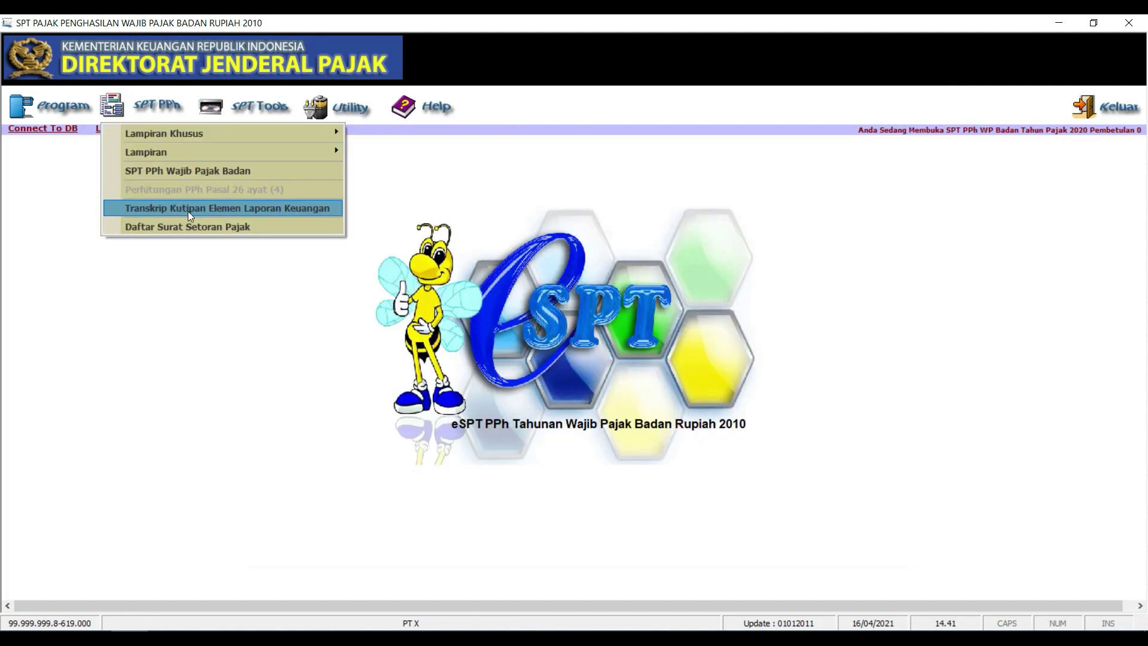
Open the LK 8A-1 transcript and review the liabilities and profit-and-loss values down to net profit
{"action": "left_click", "coordinate": [272, 211]}
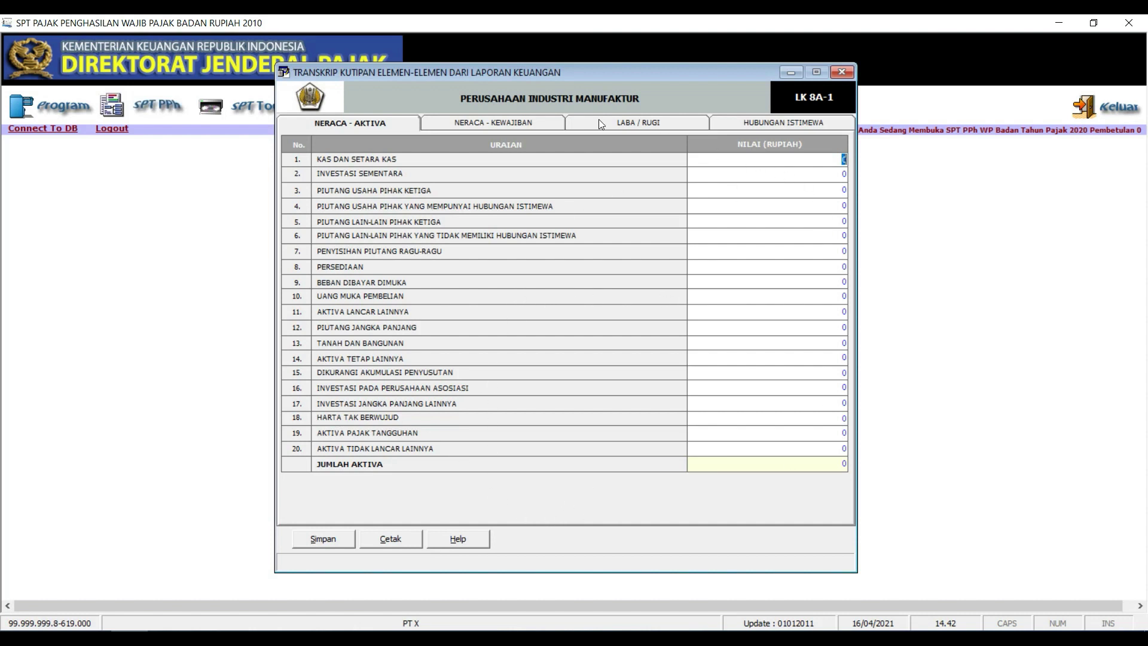
{"action": "left_click", "coordinate": [513, 124]}
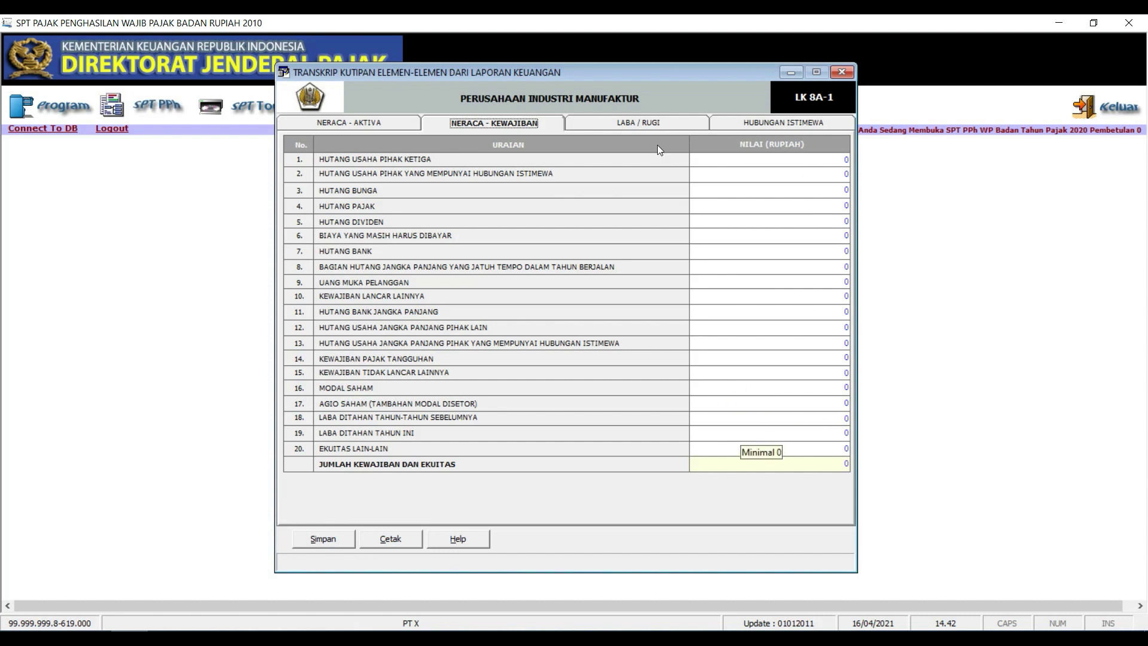
{"action": "left_click", "coordinate": [647, 124]}
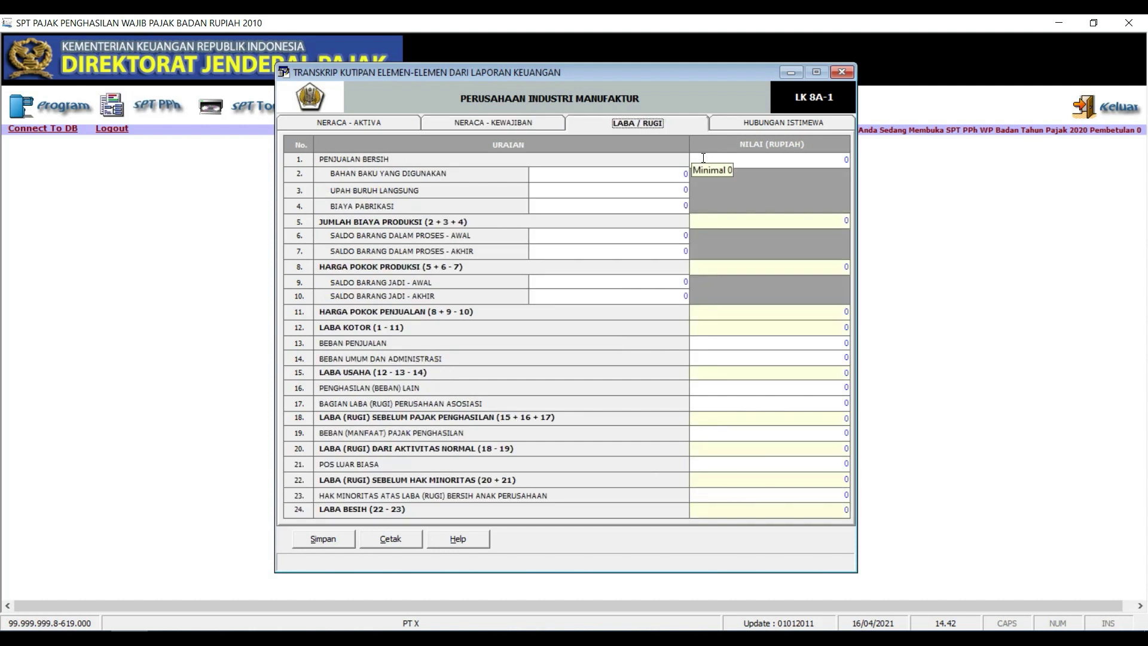
{"action": "left_click", "coordinate": [804, 161]}
{"action": "left_click", "coordinate": [658, 173]}
{"action": "left_click", "coordinate": [680, 189]}
{"action": "left_click", "coordinate": [683, 206]}
{"action": "left_click", "coordinate": [688, 233]}
{"action": "left_click", "coordinate": [686, 279]}
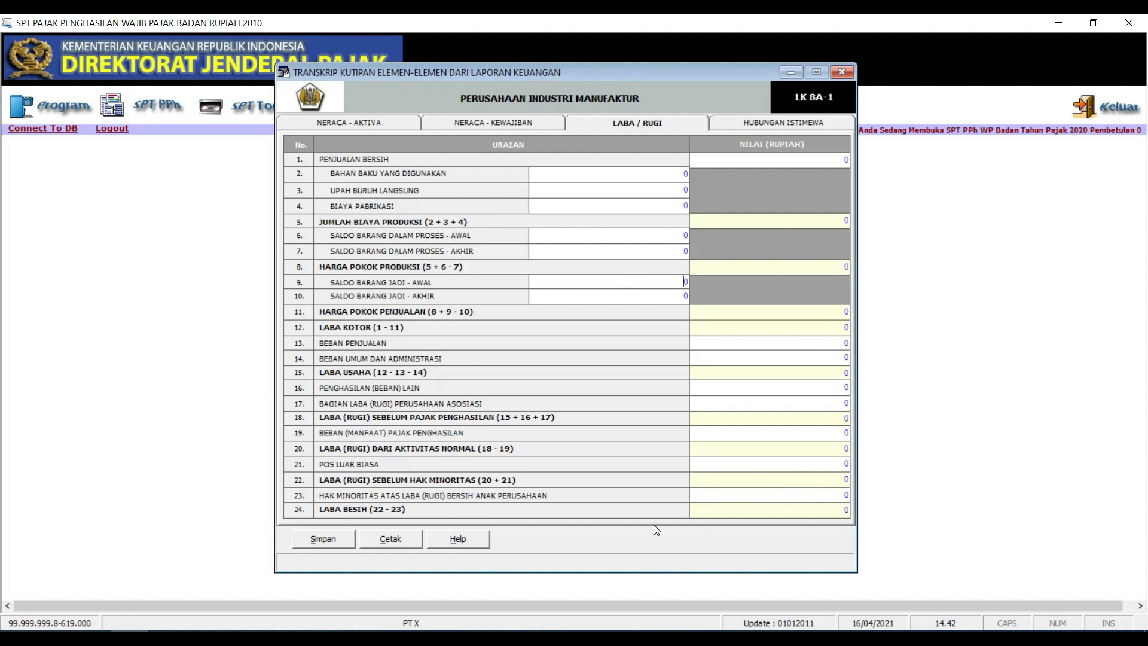
{"action": "left_click", "coordinate": [831, 510]}
Recheck retained earnings, total assets and related-party pages, then save the transcript and close it
{"action": "left_click", "coordinate": [482, 125]}
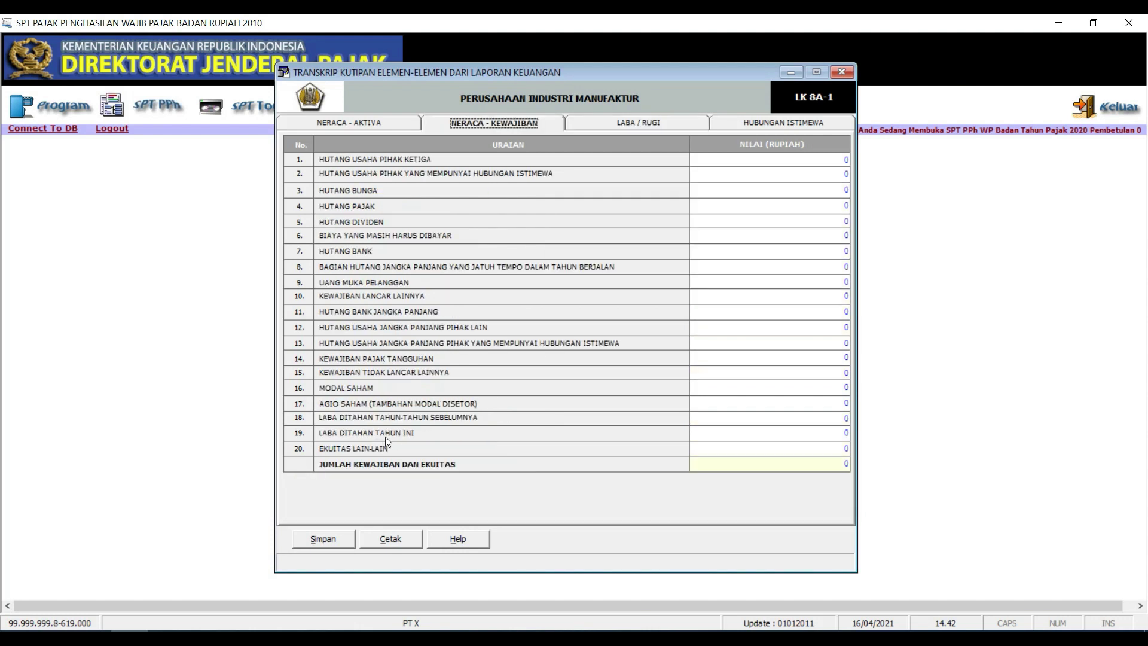
{"action": "left_click", "coordinate": [780, 428]}
{"action": "left_click", "coordinate": [398, 125]}
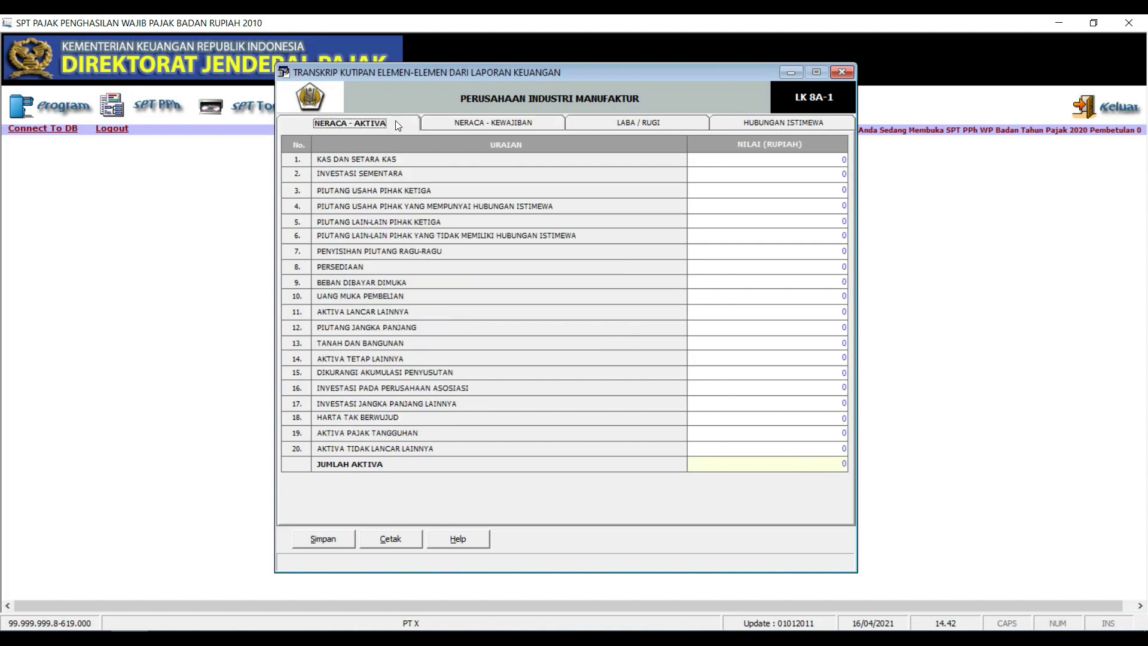
{"action": "left_click", "coordinate": [828, 466]}
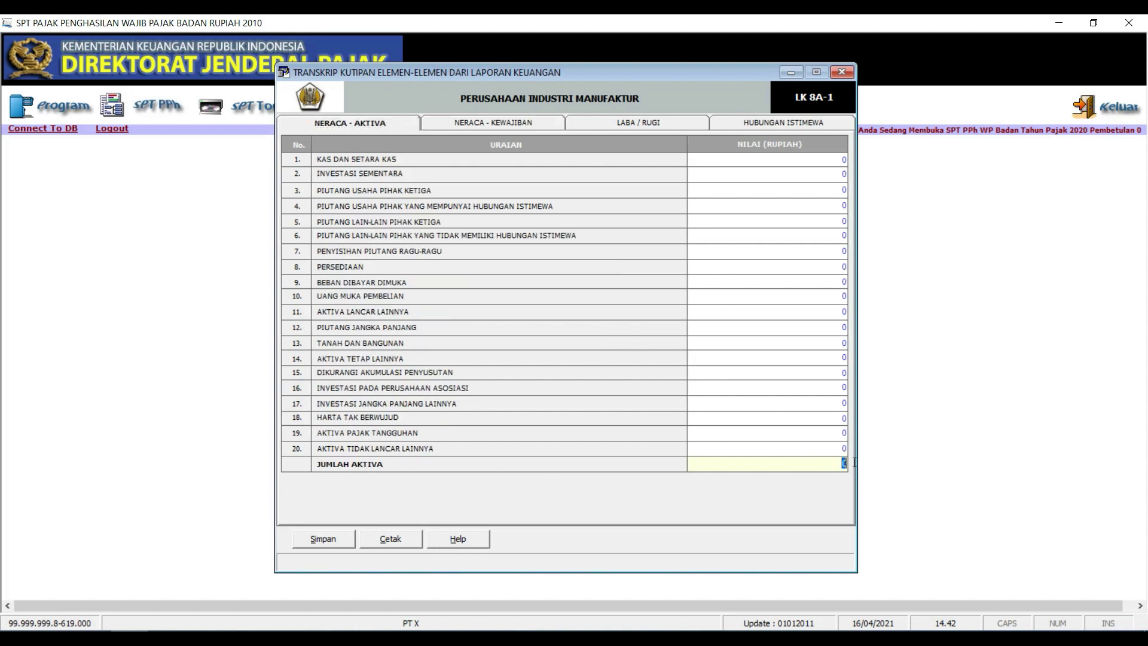
{"action": "left_click", "coordinate": [511, 126]}
{"action": "left_click", "coordinate": [624, 124]}
{"action": "left_click", "coordinate": [827, 124]}
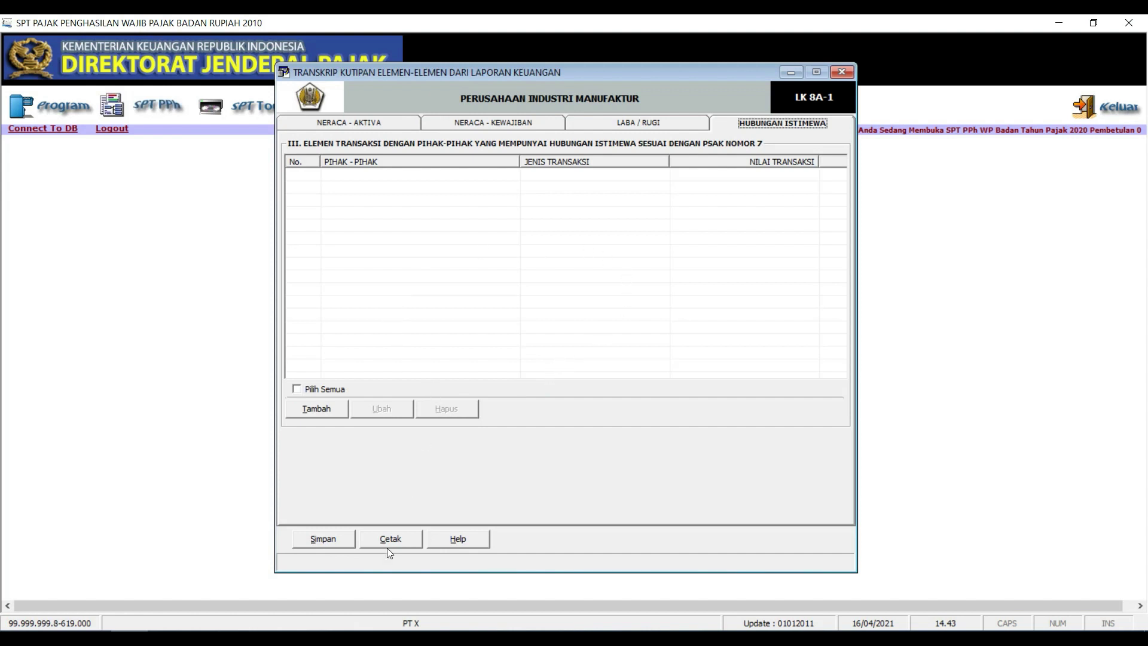
{"action": "left_click", "coordinate": [325, 541]}
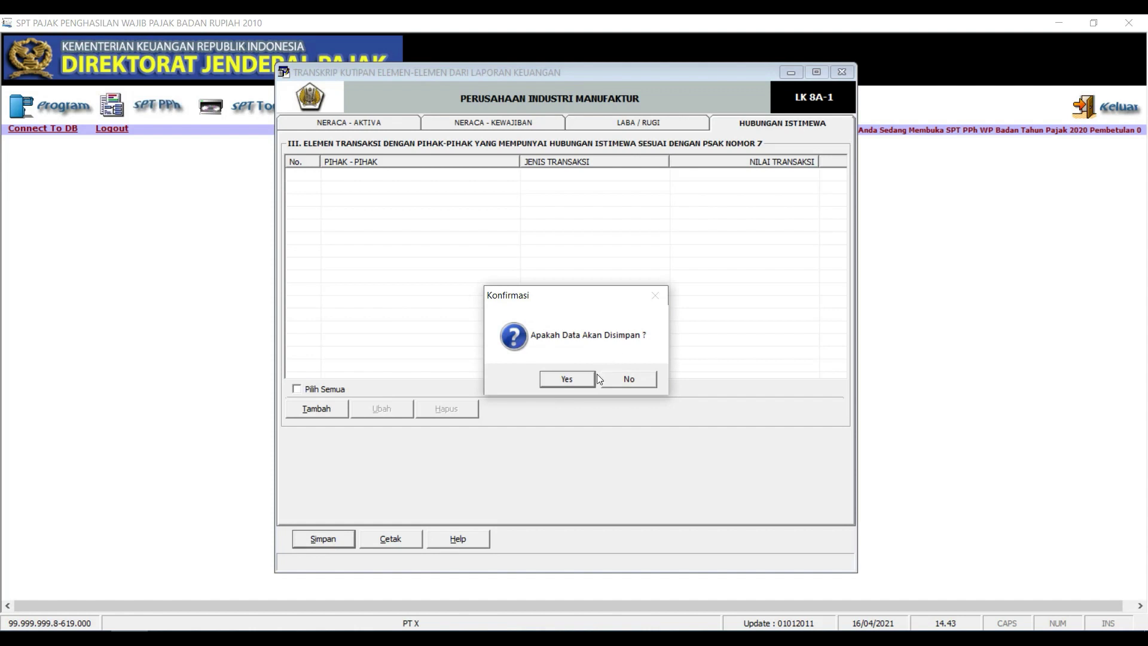
{"action": "left_click", "coordinate": [571, 379]}
{"action": "left_click", "coordinate": [611, 379]}
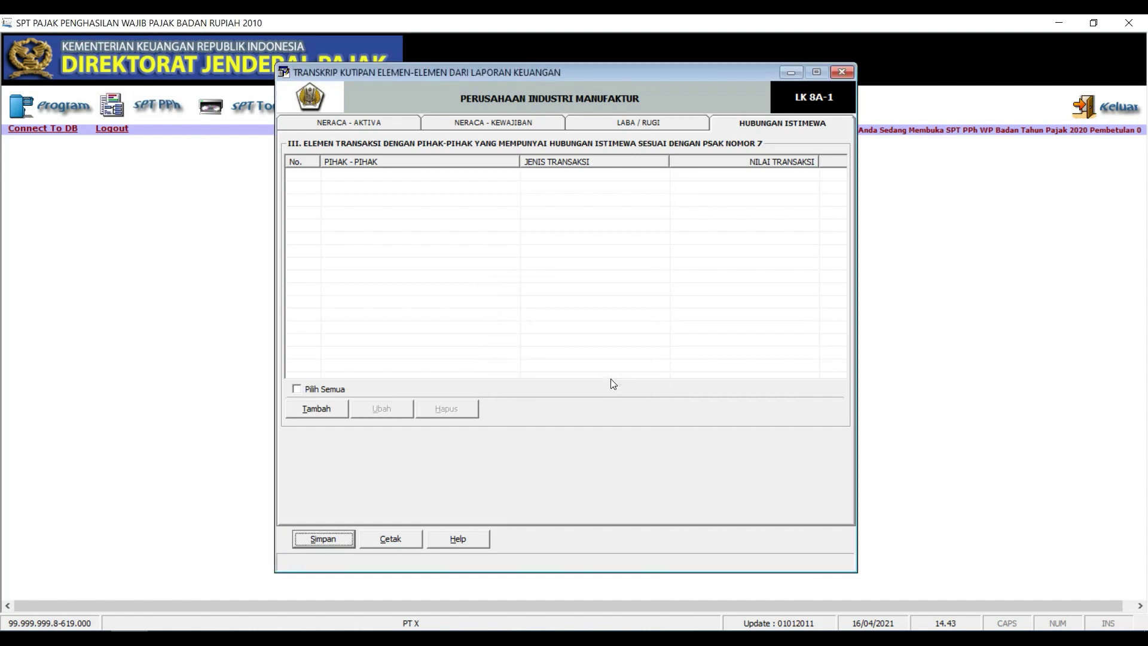
{"action": "left_click", "coordinate": [841, 73]}
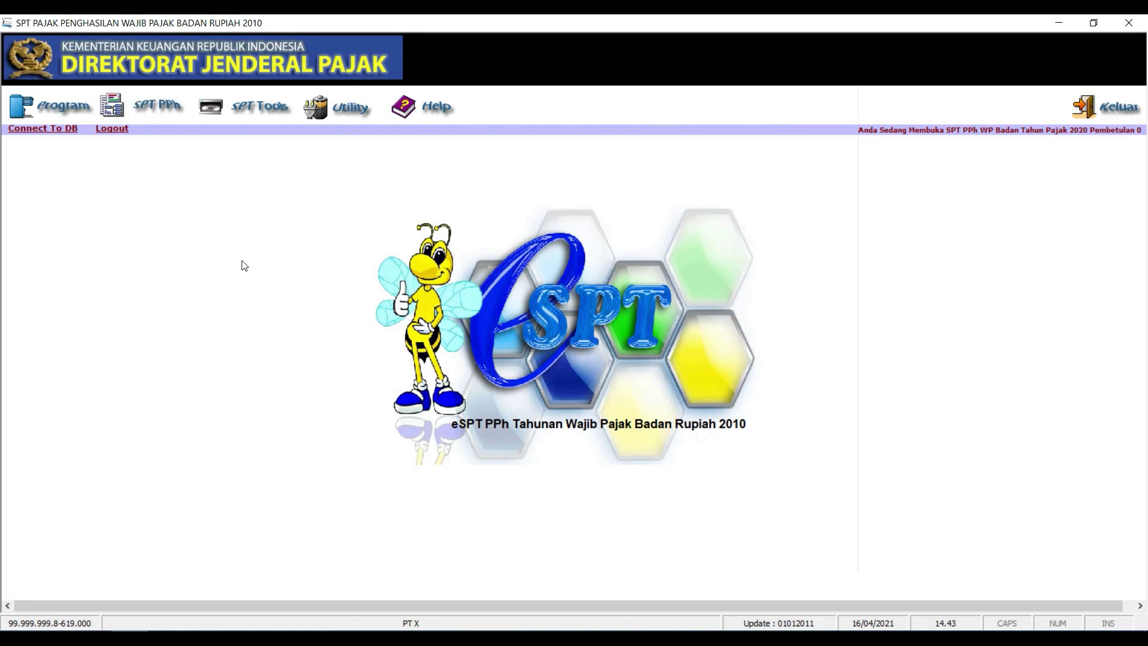
View Formulir 1771-VI affiliate investments, close it, and open Formulir 1771-V instead
{"action": "left_click", "coordinate": [141, 109]}
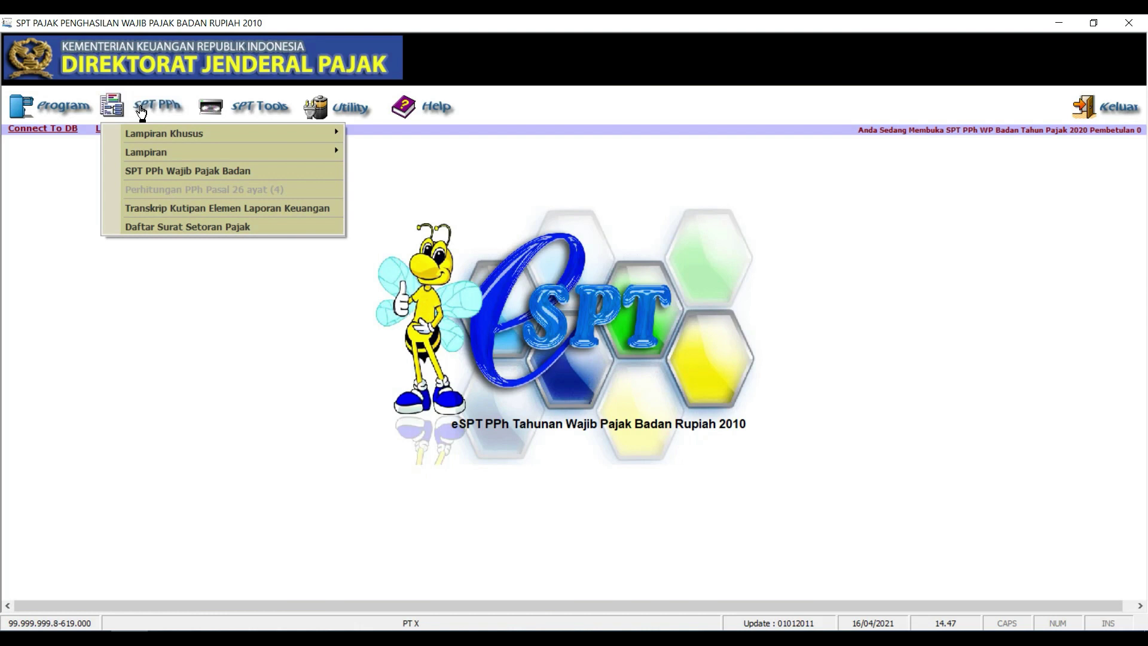
{"action": "mouse_move", "coordinate": [165, 156]}
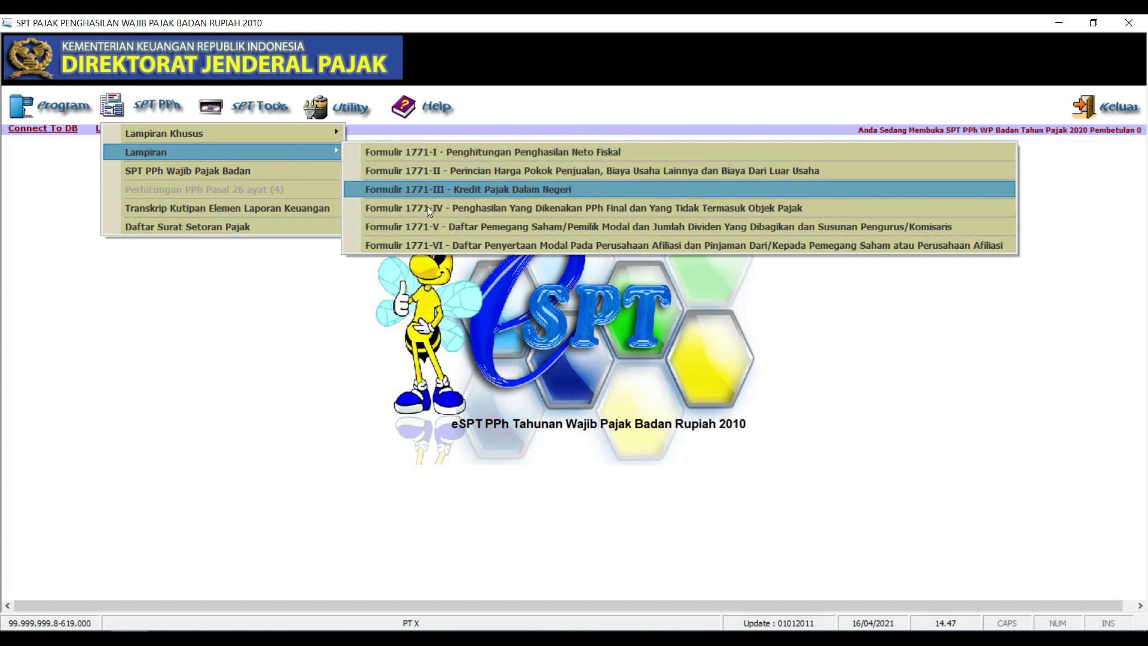
{"action": "left_click", "coordinate": [508, 246]}
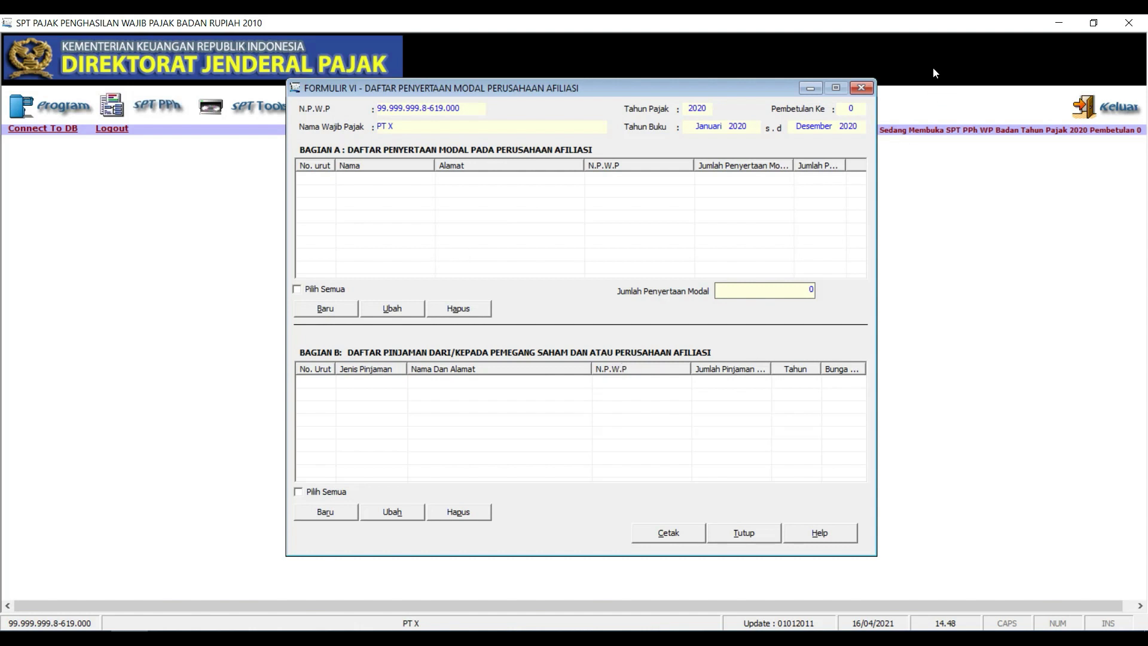
{"action": "left_click", "coordinate": [867, 88]}
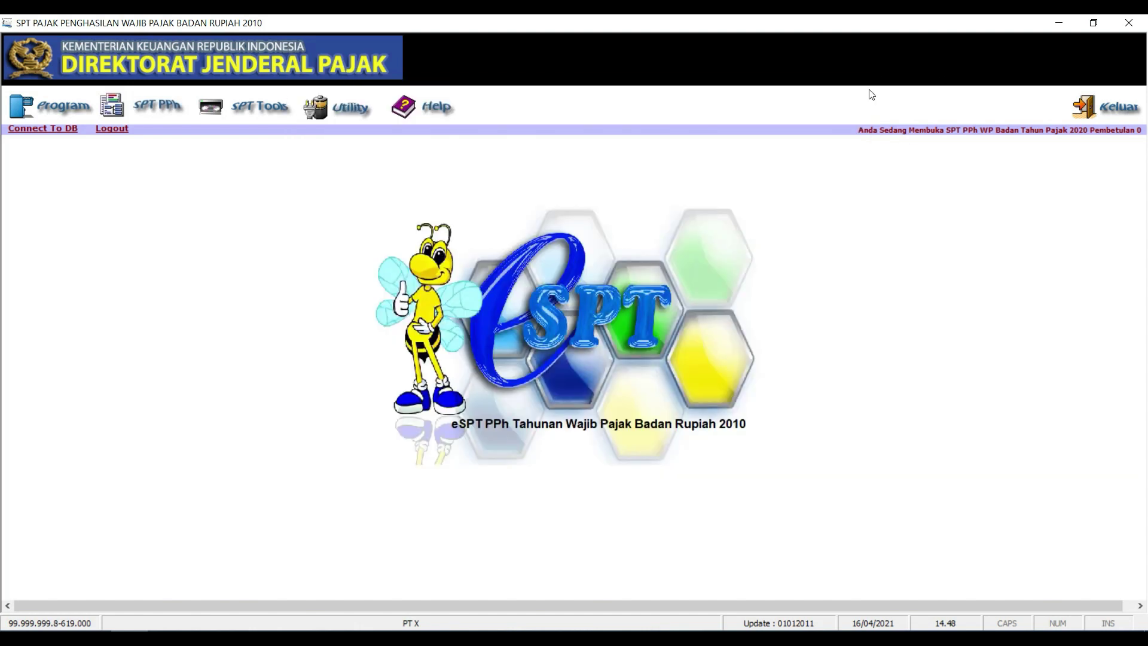
{"action": "left_click", "coordinate": [138, 101]}
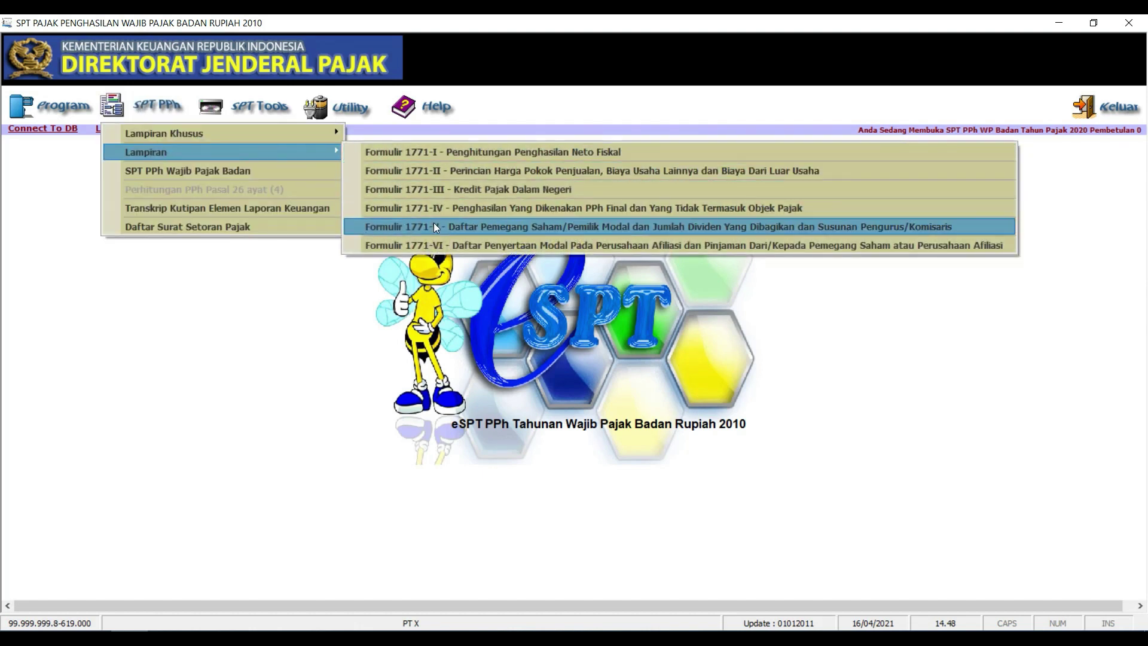
{"action": "left_click", "coordinate": [433, 226]}
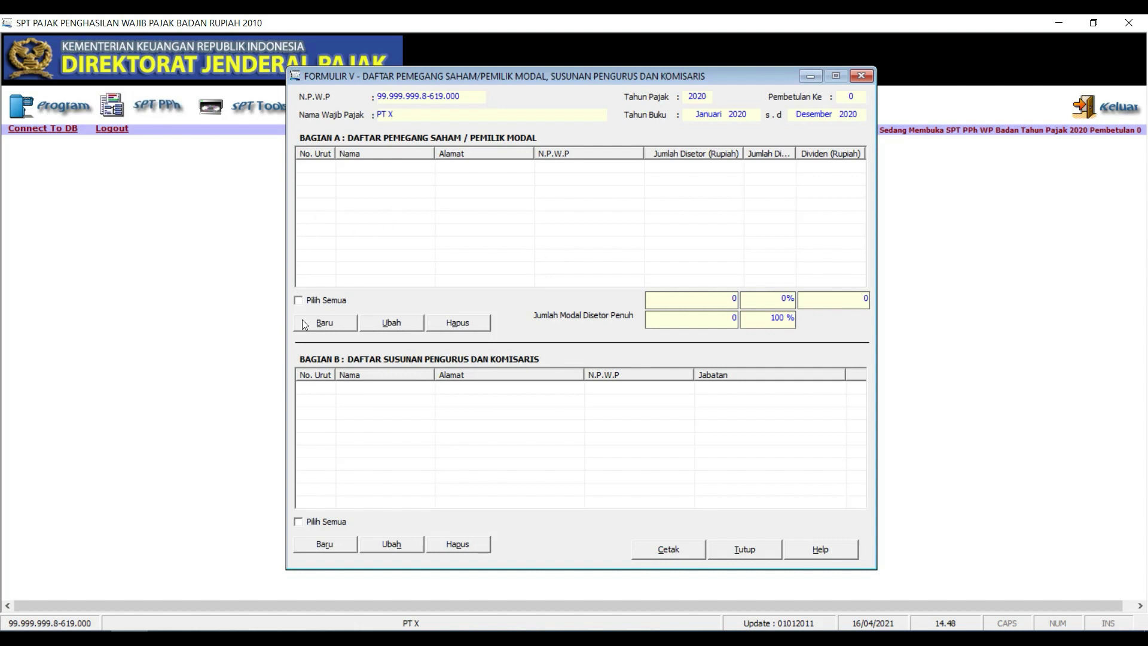
Start a new shareholder record with the shareholder's tax number, name and a first capital amount
{"action": "left_click", "coordinate": [317, 325]}
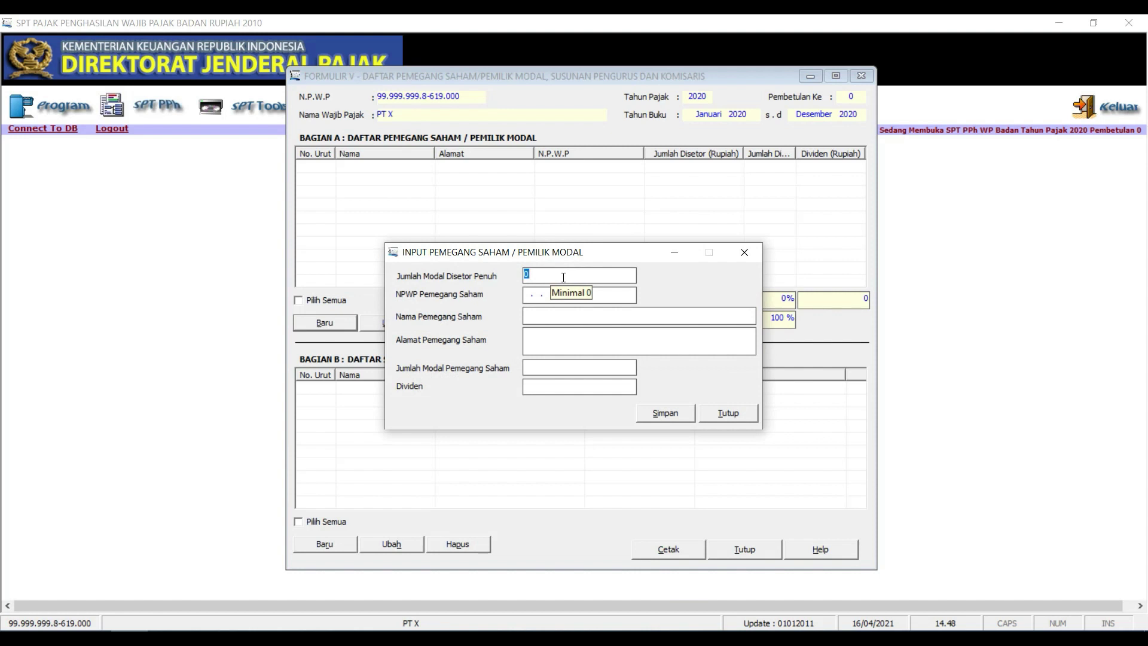
{"action": "type", "text": "500."}
{"action": "type", "text": "000"}
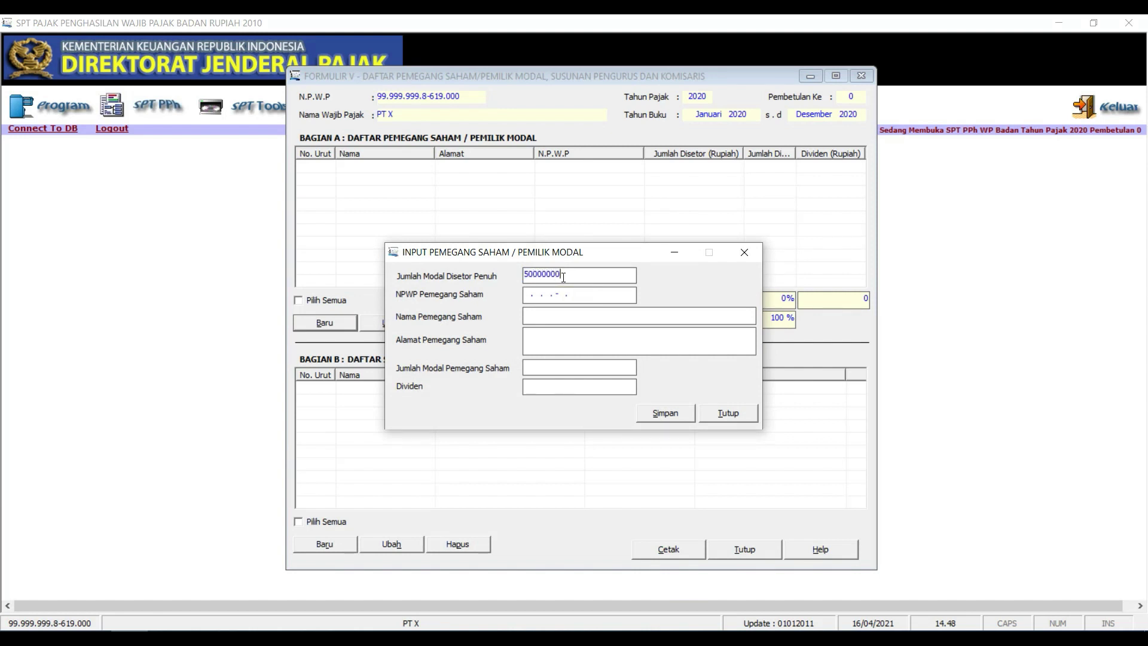
{"action": "type", "text": ".000"}
{"action": "key", "text": "Caps_Lock"}
{"action": "key", "text": "Tab"}
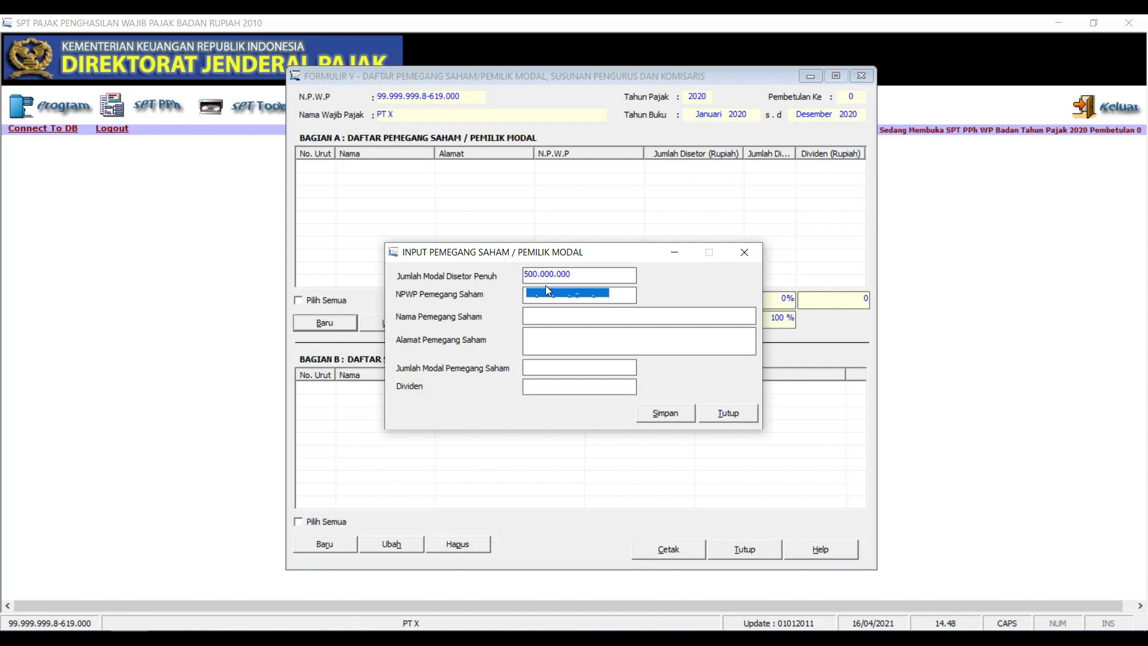
{"action": "left_click", "coordinate": [544, 294]}
{"action": "type", "text": "99.999."}
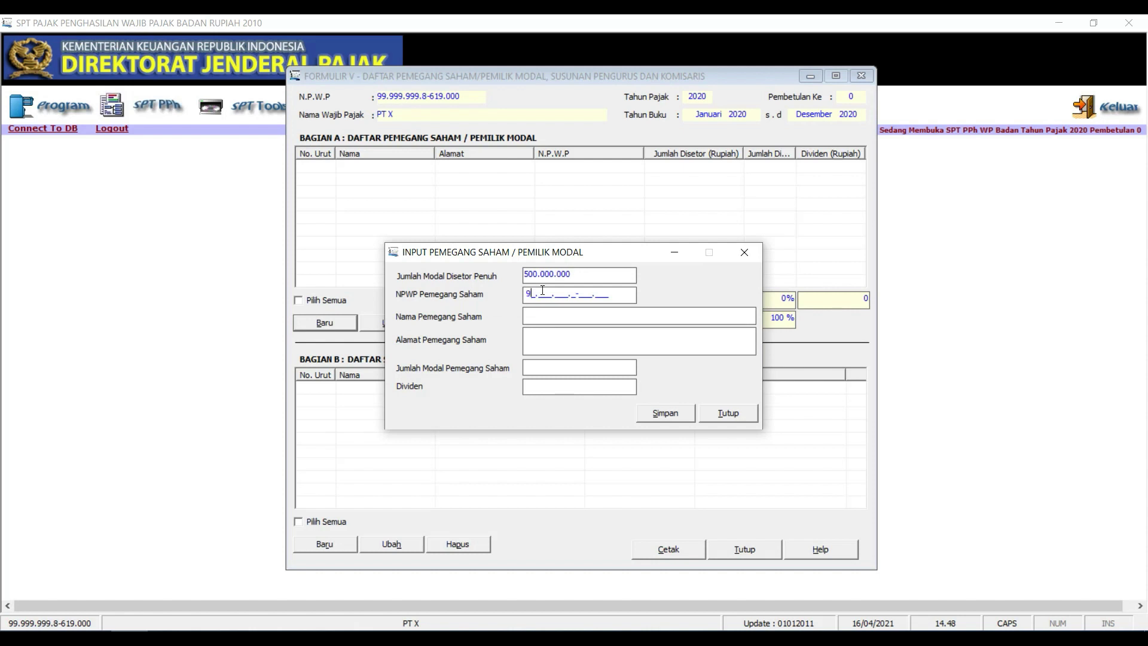
{"action": "type", "text": "999.8-619.000"}
{"action": "key", "text": "Caps_Lock"}
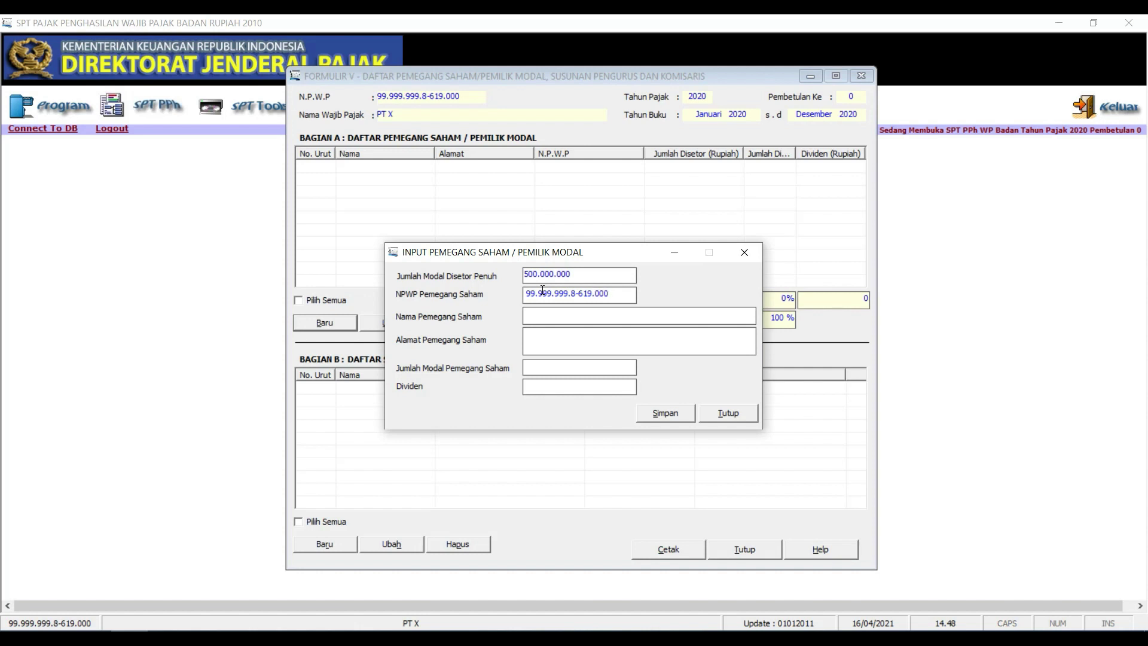
{"action": "type", "text": "SUMARGO"}
{"action": "type", "text": "SURABAYA"}
{"action": "type", "text": "45"}
{"action": "type", "text": "0"}
{"action": "type", "text": "0"}
{"action": "type", "text": "0"}
{"action": "type", "text": "000"}
{"action": "key", "text": "Tab"}
Correct the first shareholder's capital to 450.000.000, save, and begin another entry
{"action": "left_click", "coordinate": [582, 366]}
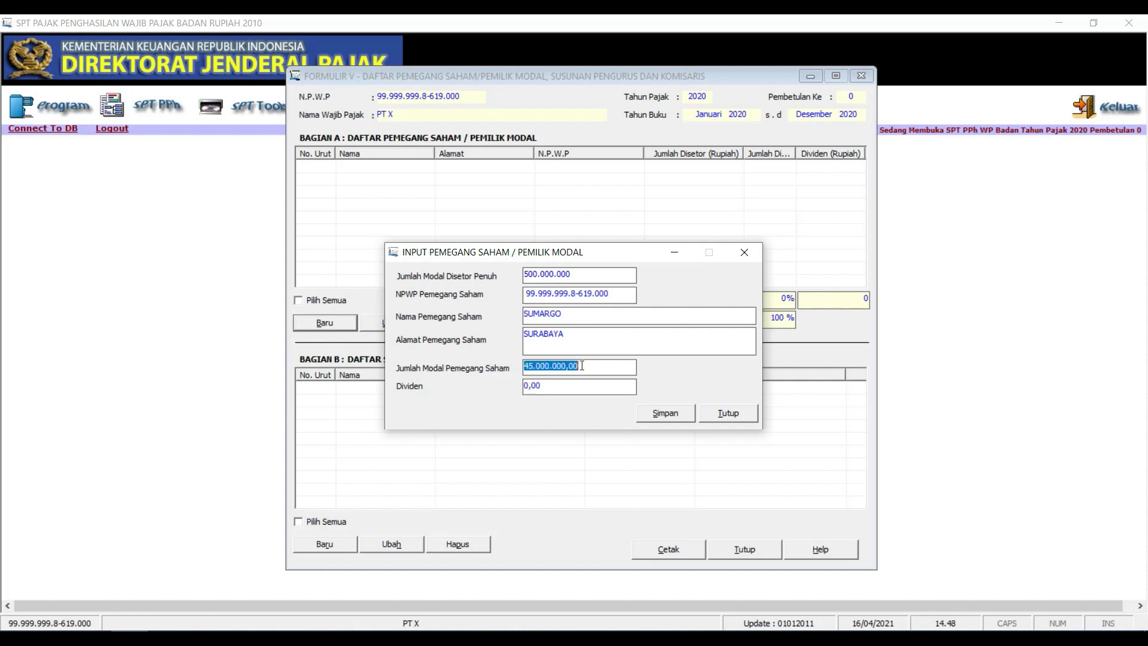
{"action": "type", "text": "4"}
{"action": "key", "text": "BackSpace"}
{"action": "type", "text": "450000000"}
{"action": "left_click", "coordinate": [567, 385]}
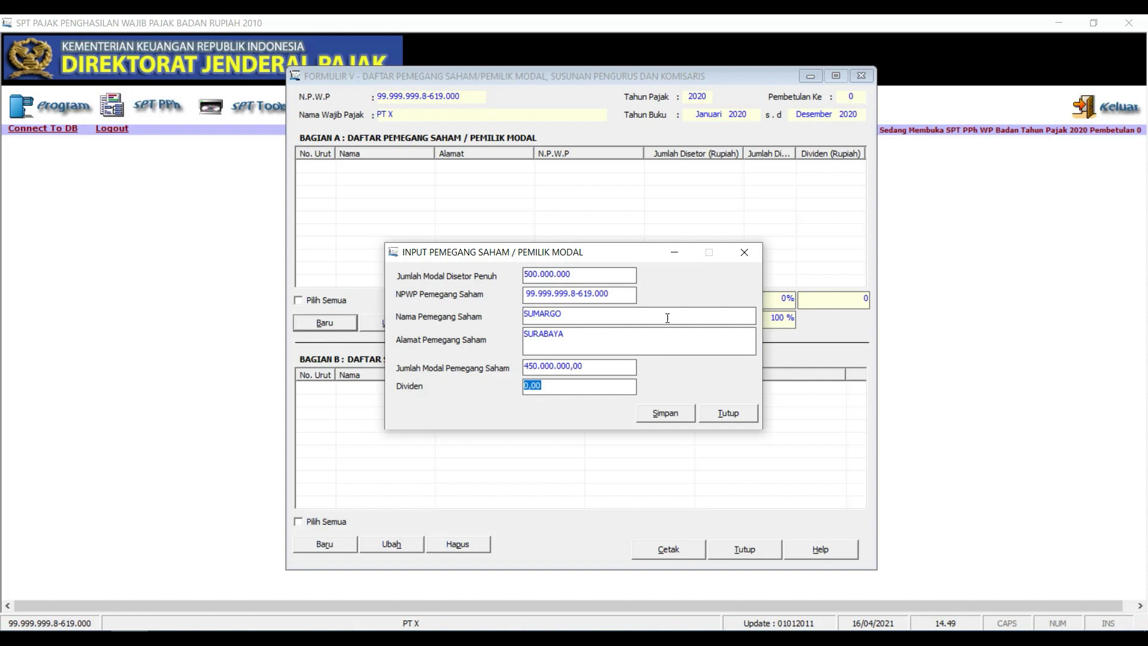
{"action": "left_click", "coordinate": [666, 415]}
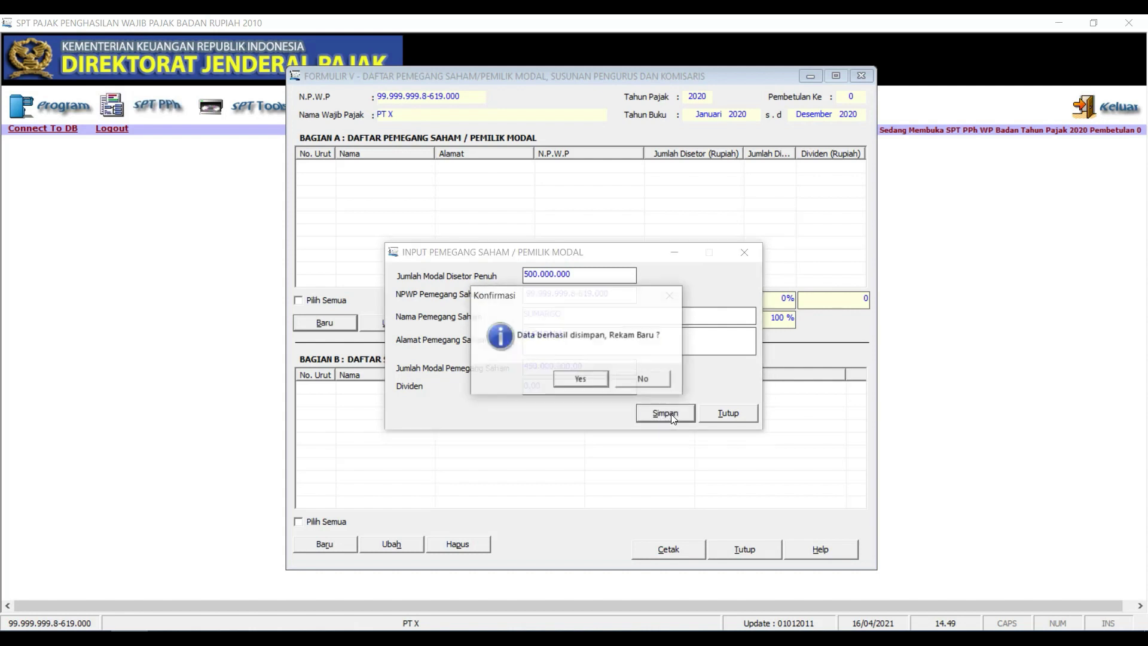
{"action": "left_click", "coordinate": [605, 380]}
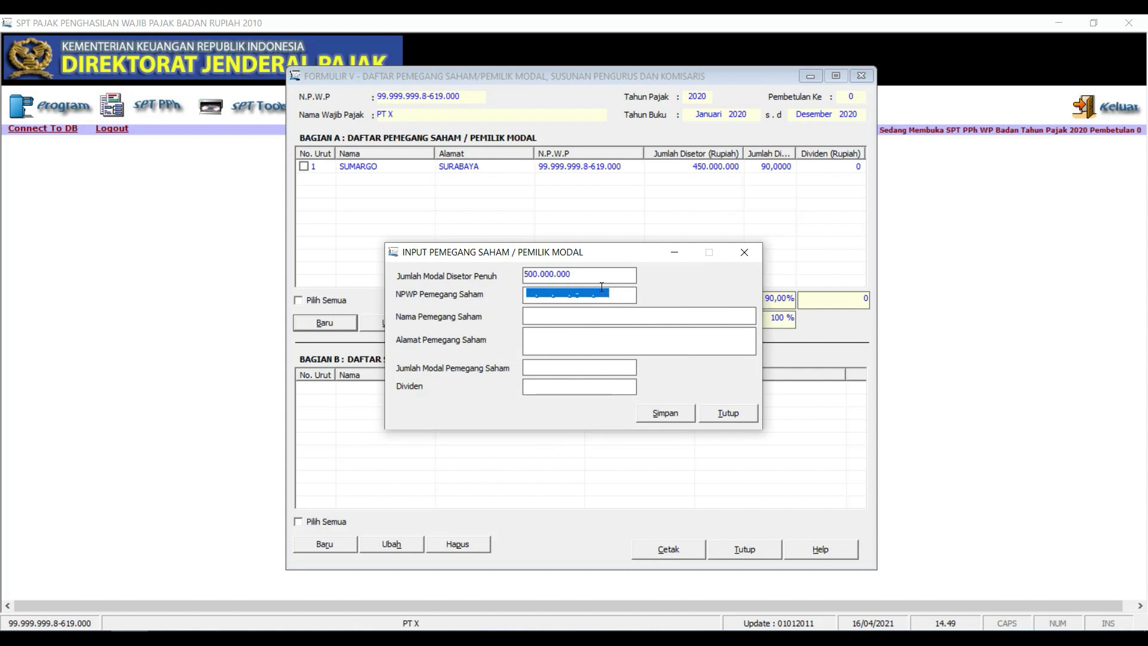
Enter the second shareholder's tax number and name
{"action": "left_click", "coordinate": [530, 293]}
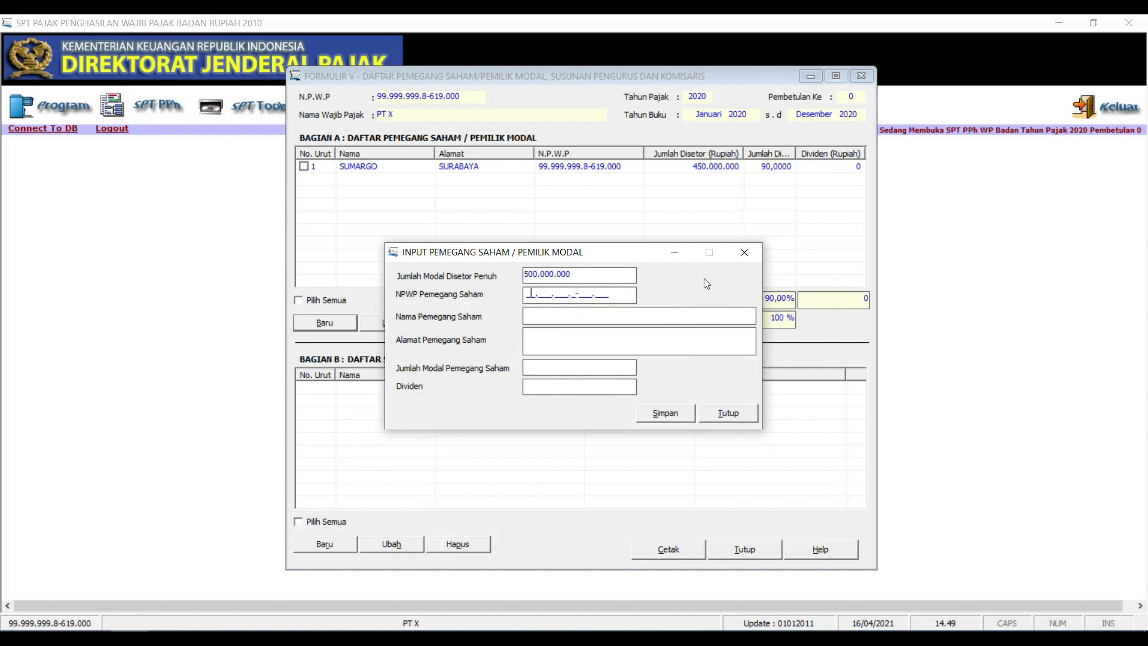
{"action": "type", "text": "99.999.999.8-616.000"}
{"action": "left_click", "coordinate": [681, 317]}
{"action": "type", "text": "SUMIATI"}
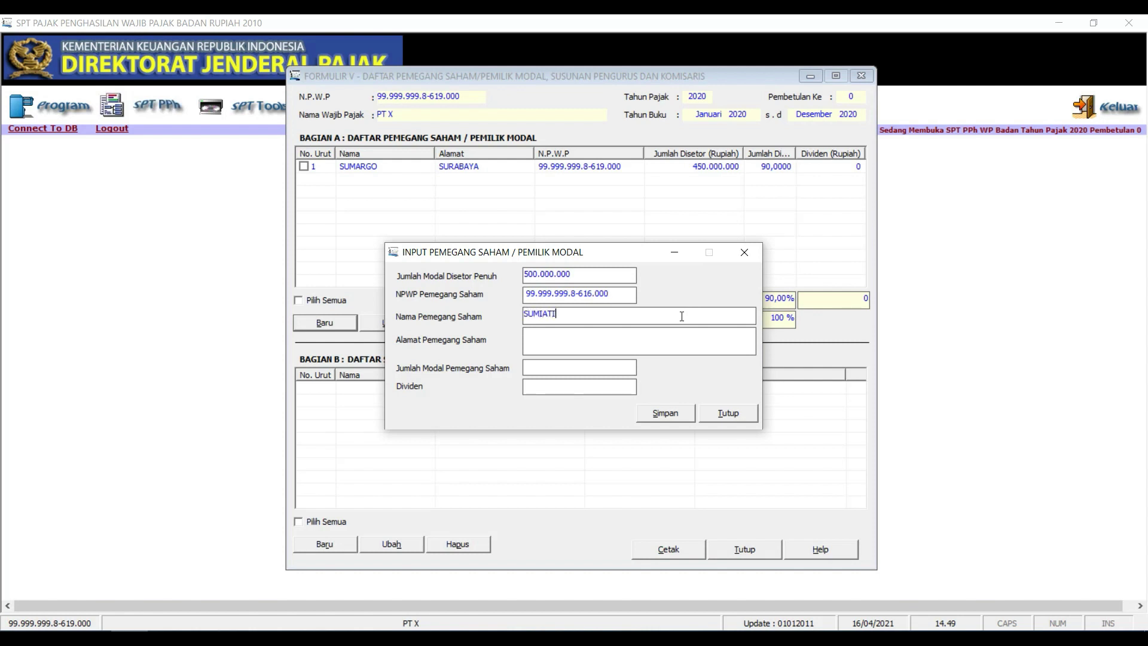
{"action": "type", "text": "SURABAYA"}
Set the second shareholder's capital to 50.000.000, save, and decline another entry
{"action": "left_click", "coordinate": [610, 370]}
{"action": "type", "text": "50"}
{"action": "type", "text": "00000"}
{"action": "left_click", "coordinate": [547, 389]}
{"action": "left_click", "coordinate": [597, 368]}
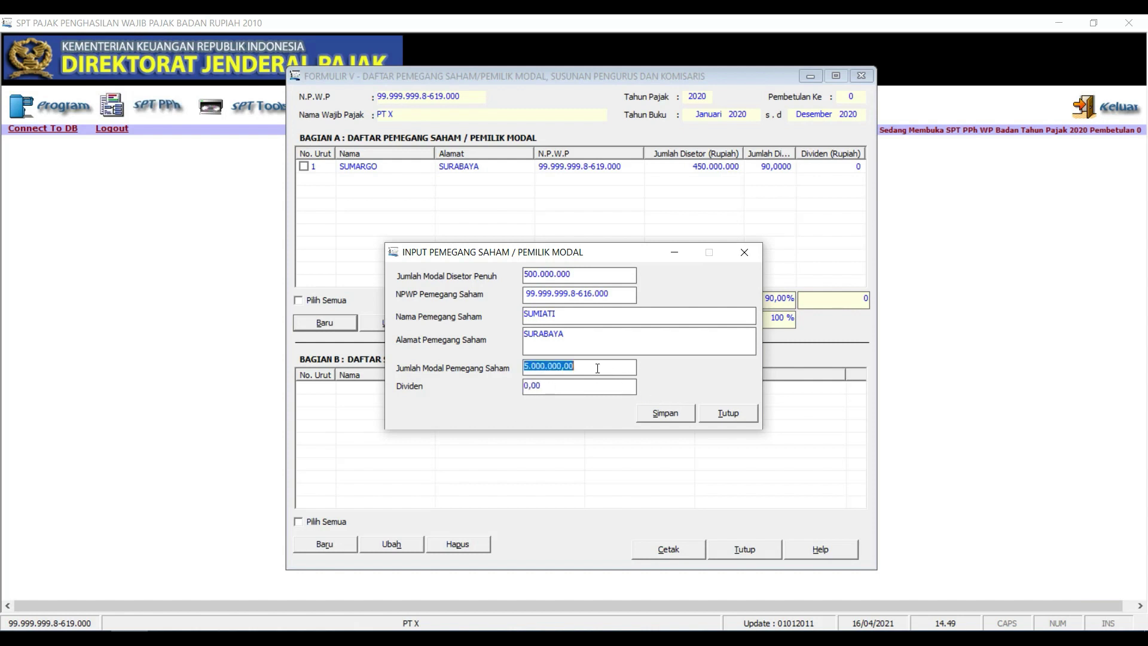
{"action": "type", "text": "50000000"}
{"action": "left_click", "coordinate": [566, 388]}
{"action": "left_click", "coordinate": [659, 418]}
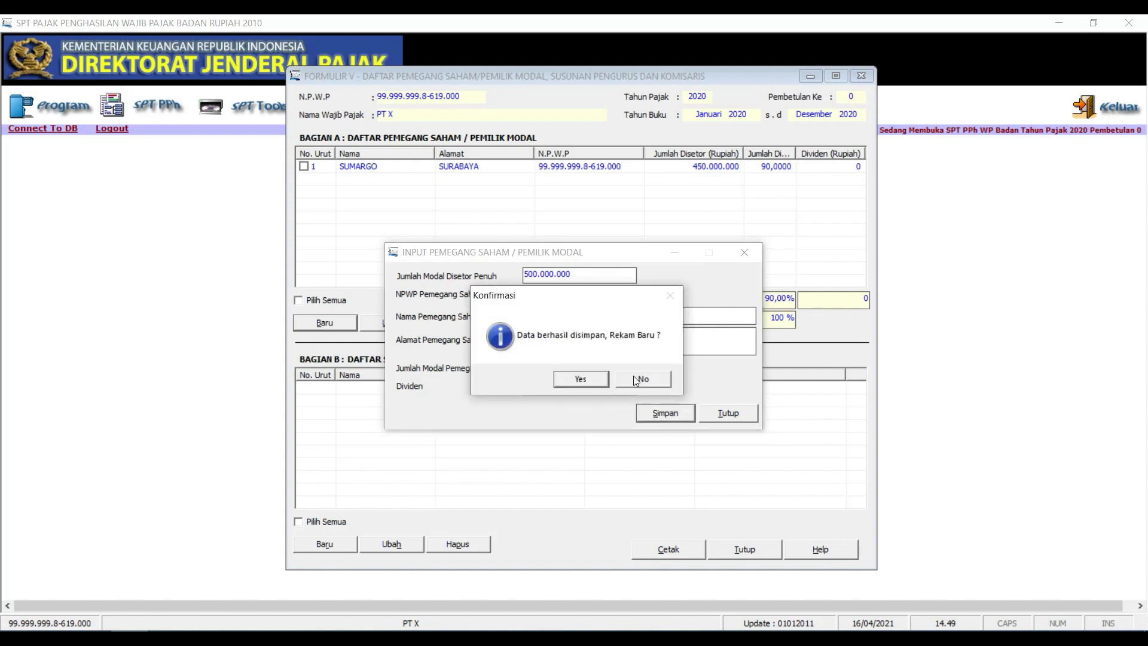
{"action": "left_click", "coordinate": [636, 380]}
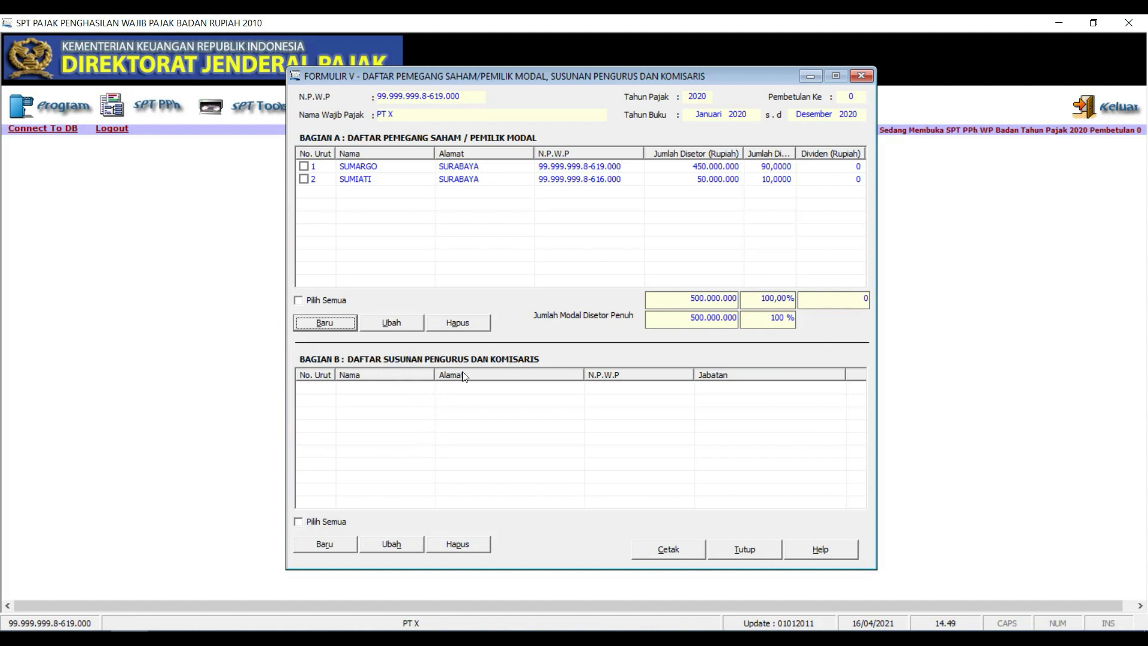
Add the first shareholder as a management member with position Direktur and save
{"action": "left_click", "coordinate": [335, 546]}
{"action": "left_click", "coordinate": [537, 295]}
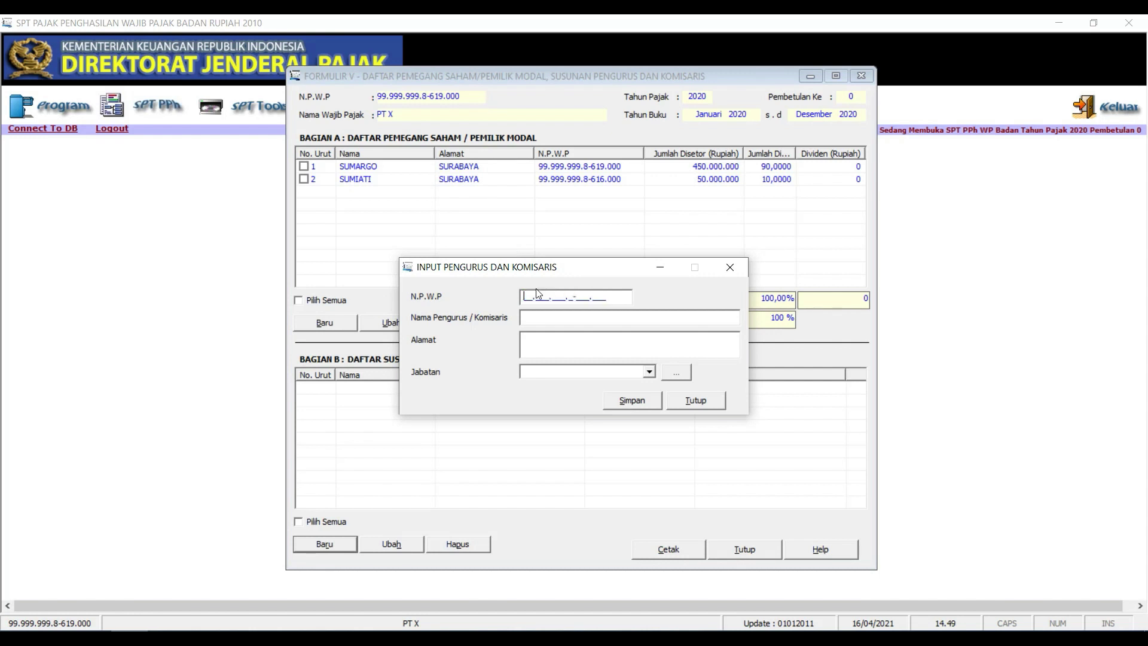
{"action": "type", "text": "99.999.999.8-619.000"}
{"action": "left_click", "coordinate": [578, 318]}
{"action": "type", "text": "SUMARGO"}
{"action": "type", "text": "SURABAYA"}
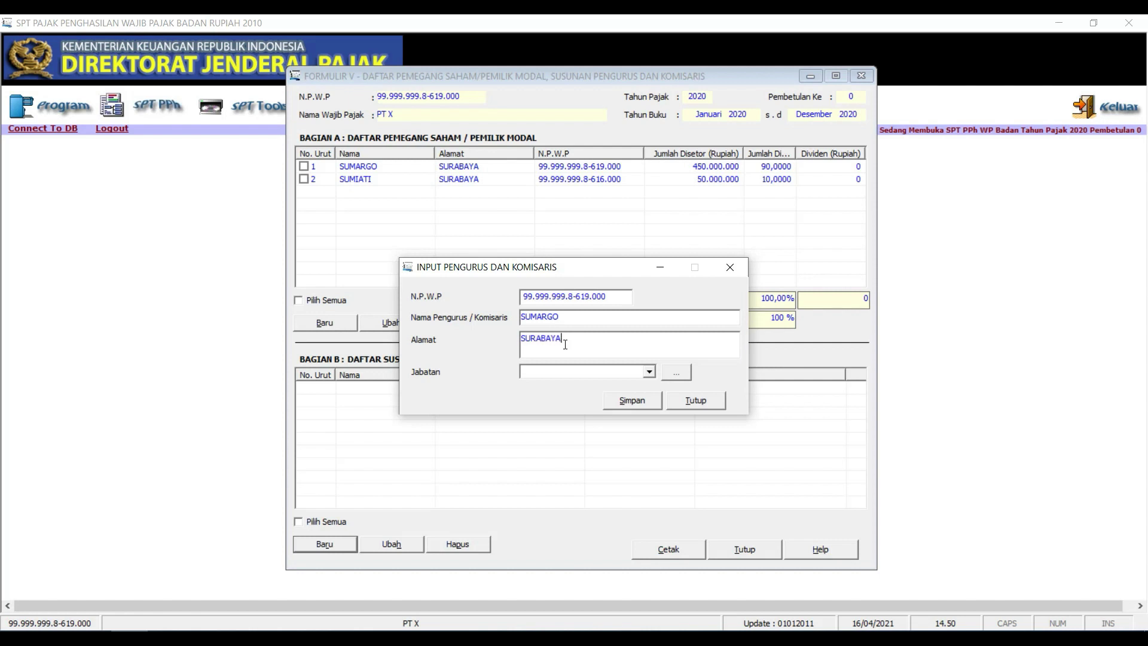
{"action": "left_click", "coordinate": [609, 372]}
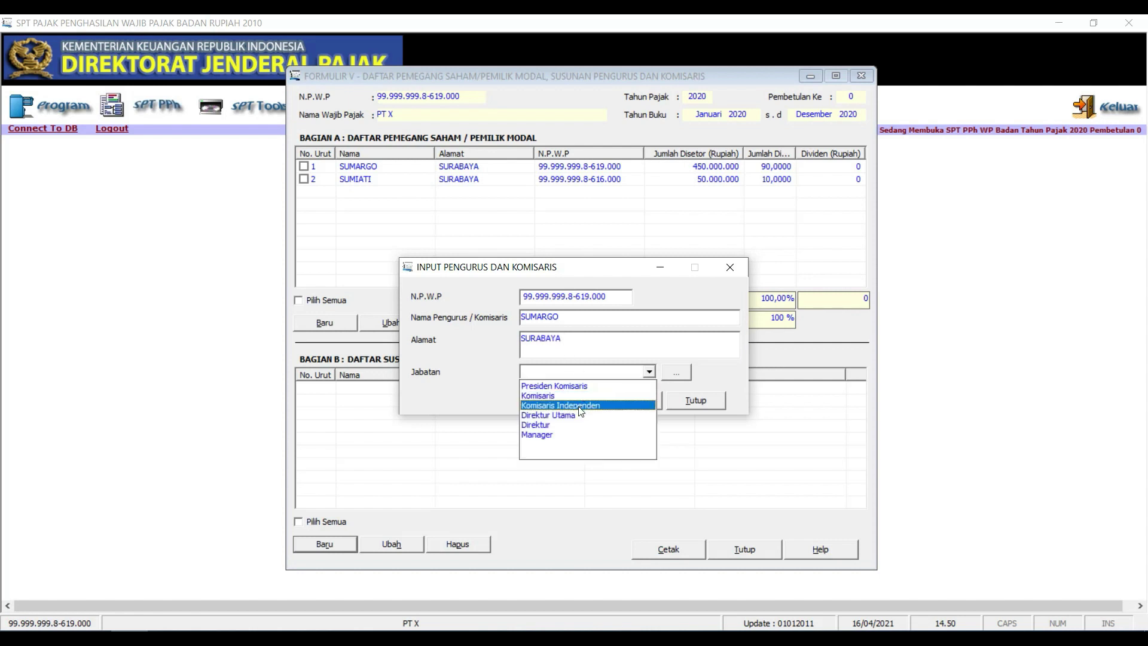
{"action": "left_click", "coordinate": [571, 424]}
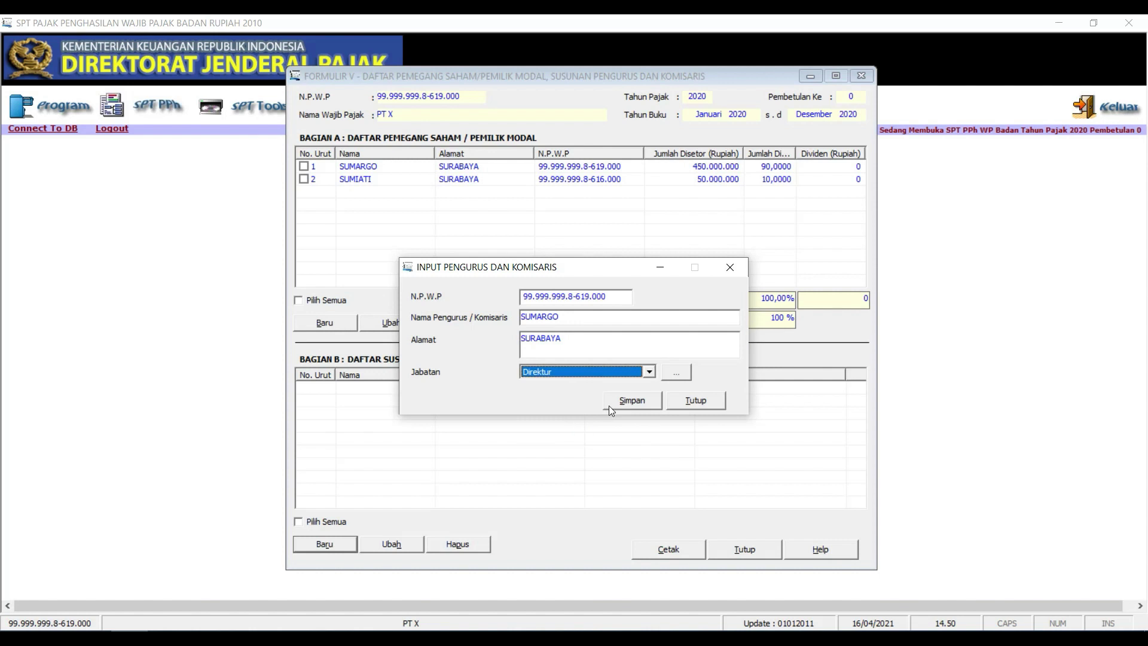
{"action": "left_click", "coordinate": [629, 405]}
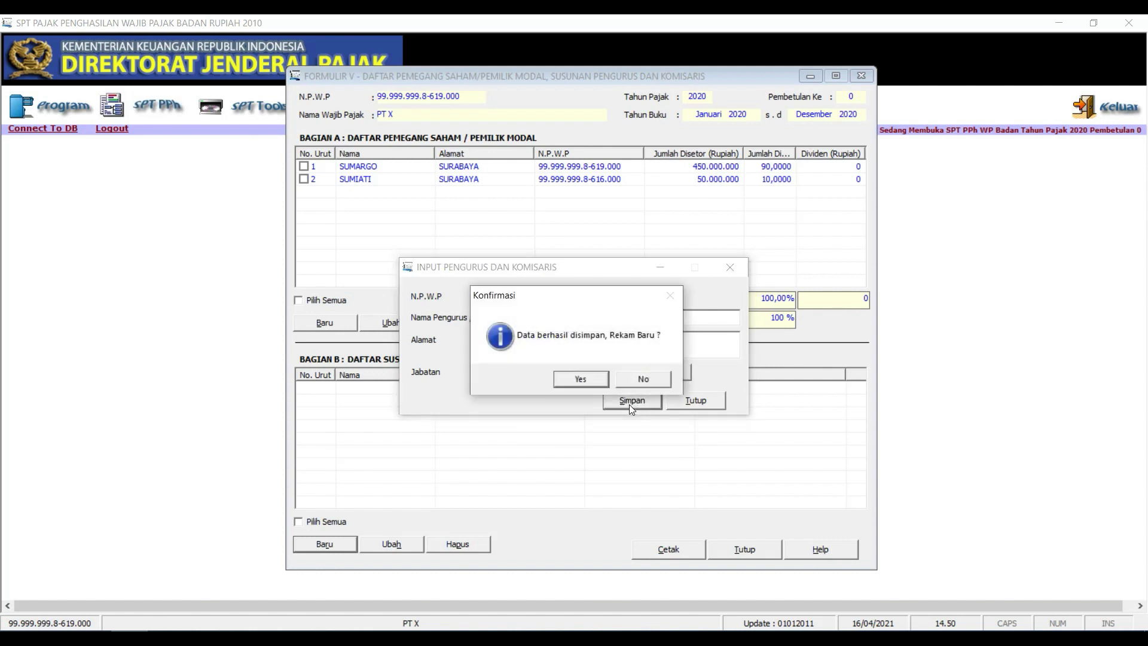
{"action": "left_click", "coordinate": [598, 378]}
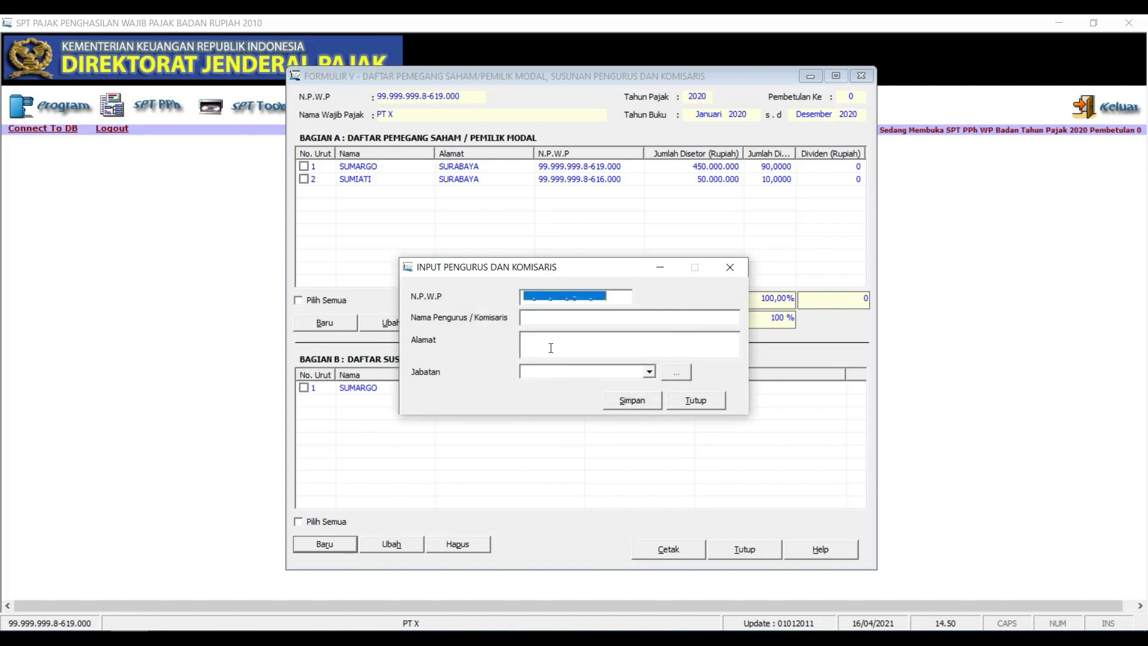
Add the second shareholder with position Komisaris, save, and close the entry form
{"action": "left_click", "coordinate": [528, 295]}
{"action": "type", "text": "99"}
{"action": "type", "text": "999999"}
{"action": "type", "text": "8"}
{"action": "type", "text": "616000"}
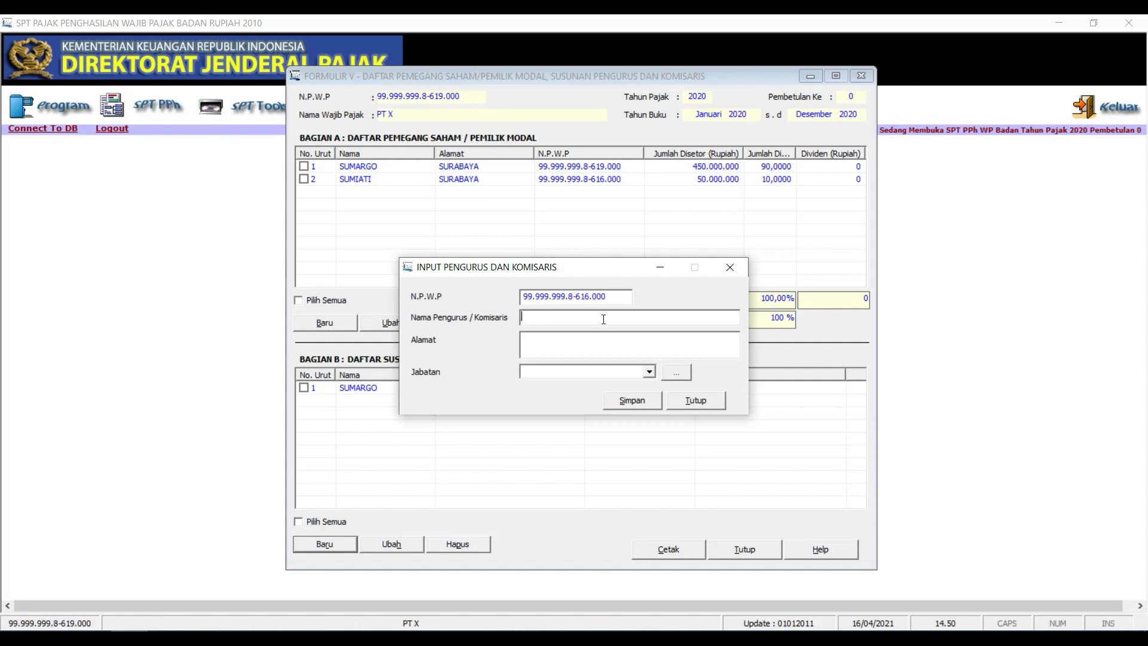
{"action": "type", "text": "SUMIATI"}
{"action": "type", "text": "SURABAYA"}
{"action": "left_click", "coordinate": [562, 371]}
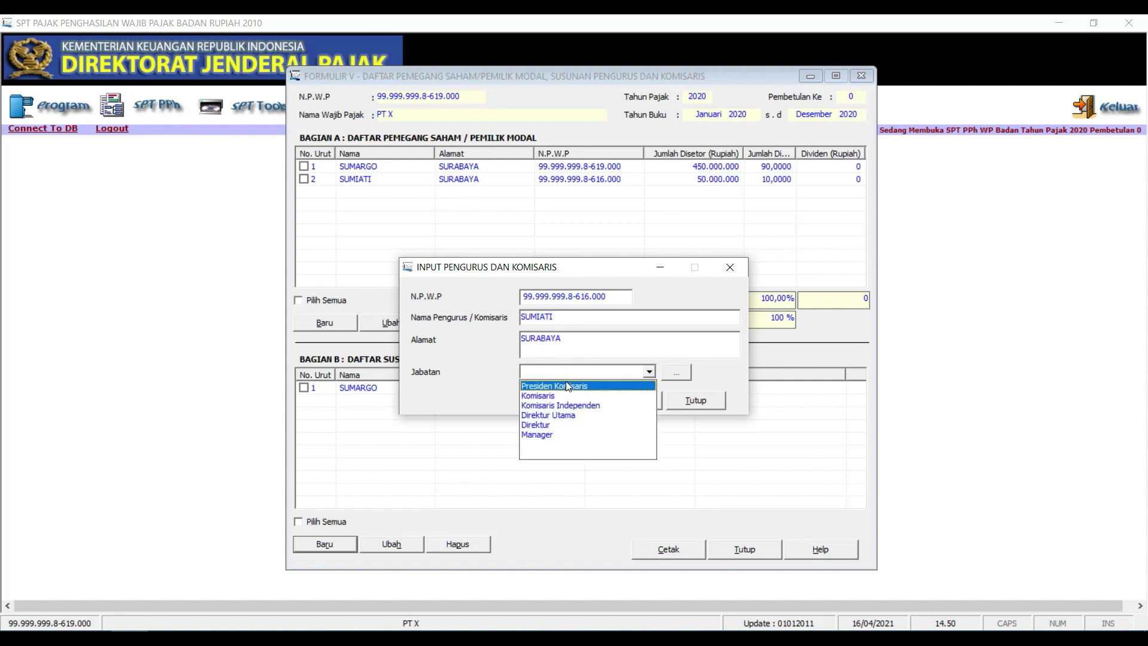
{"action": "left_click", "coordinate": [569, 396]}
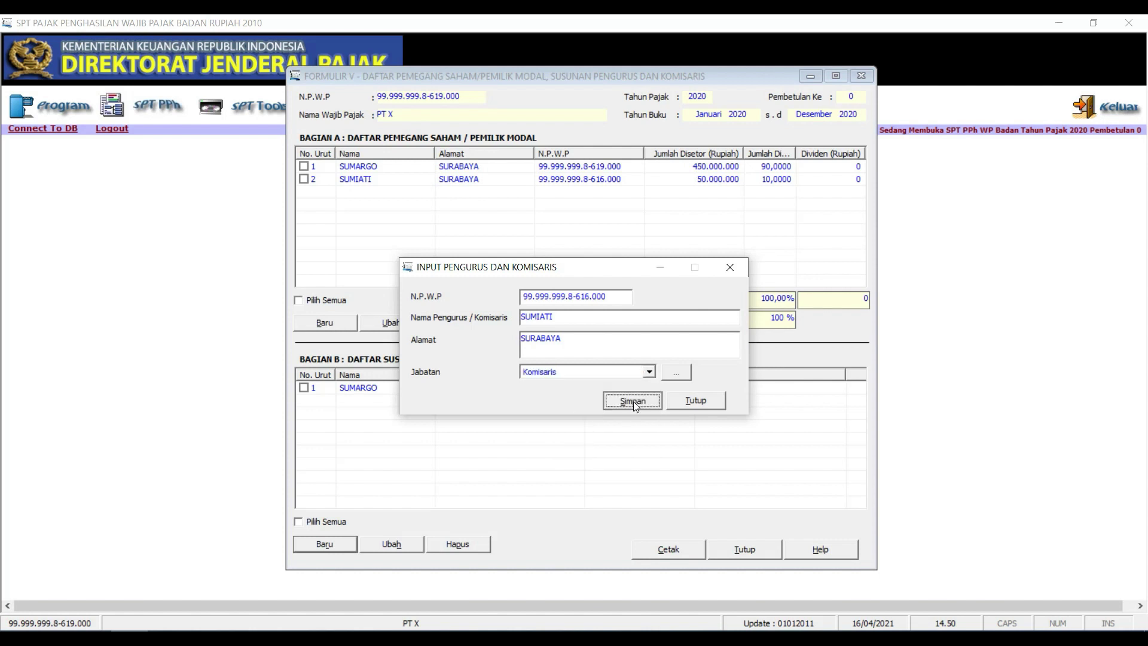
{"action": "left_click", "coordinate": [633, 401]}
{"action": "left_click", "coordinate": [590, 384]}
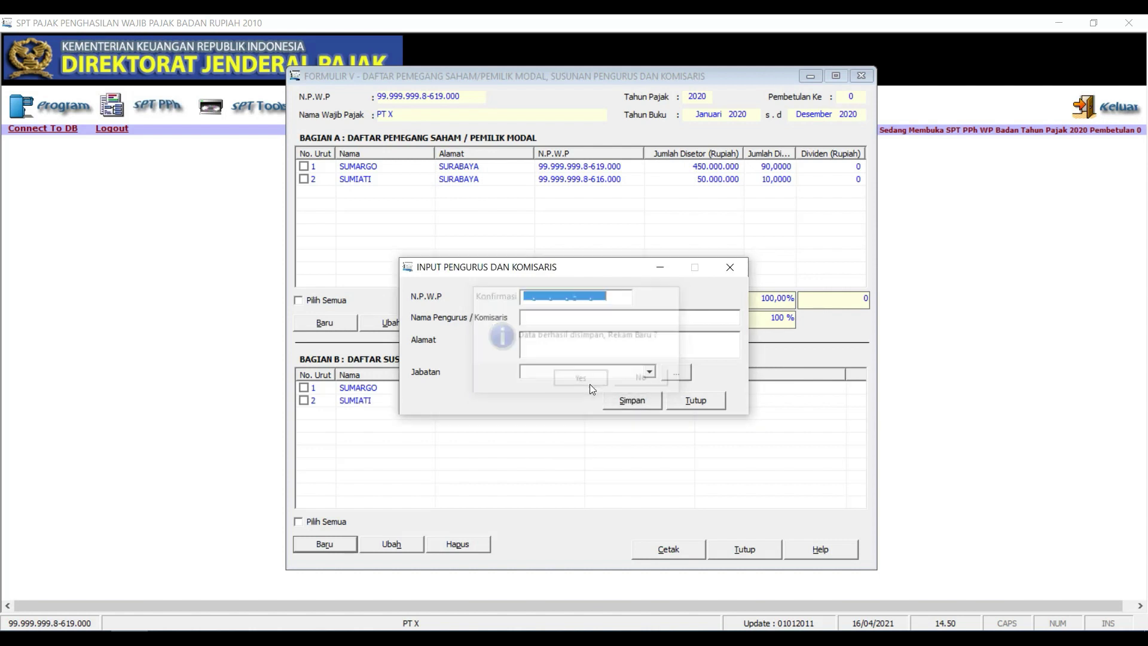
{"action": "left_click", "coordinate": [729, 270]}
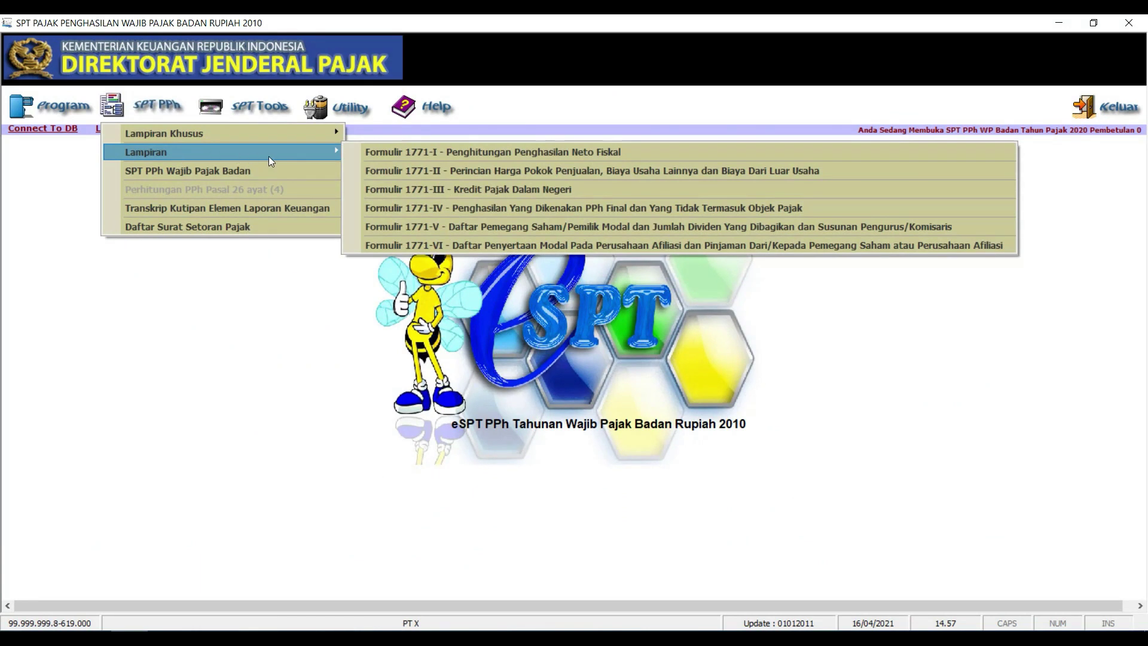
Review both pages of Form 1771-IV, save it with all values at 0, and close it
{"action": "left_click", "coordinate": [447, 209]}
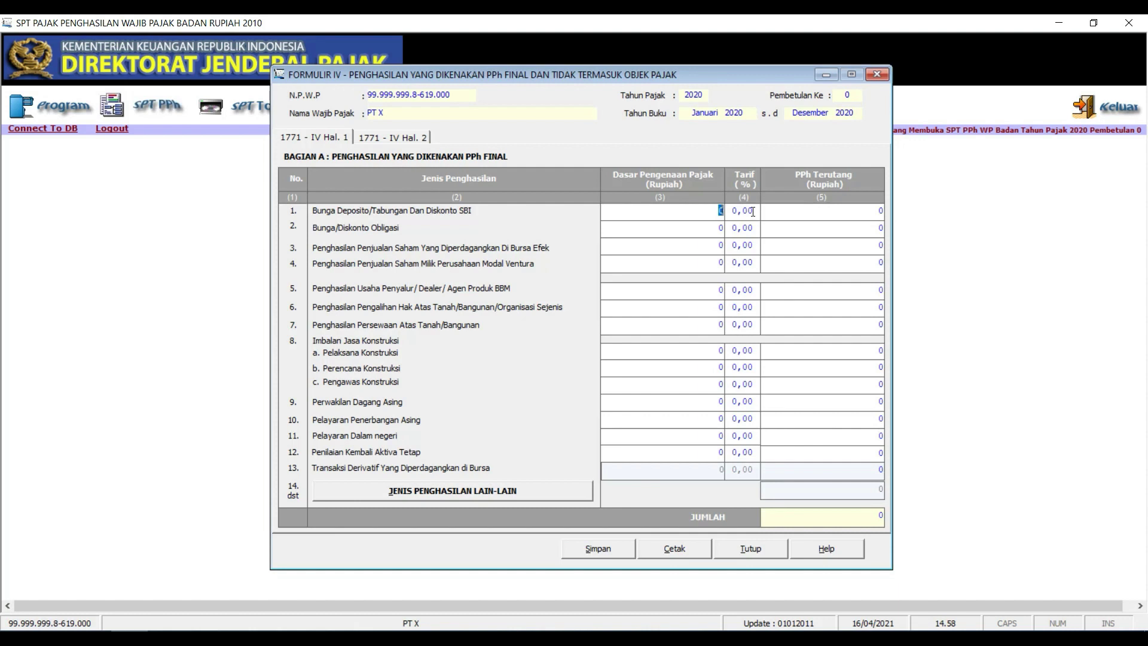
{"action": "left_click", "coordinate": [414, 139]}
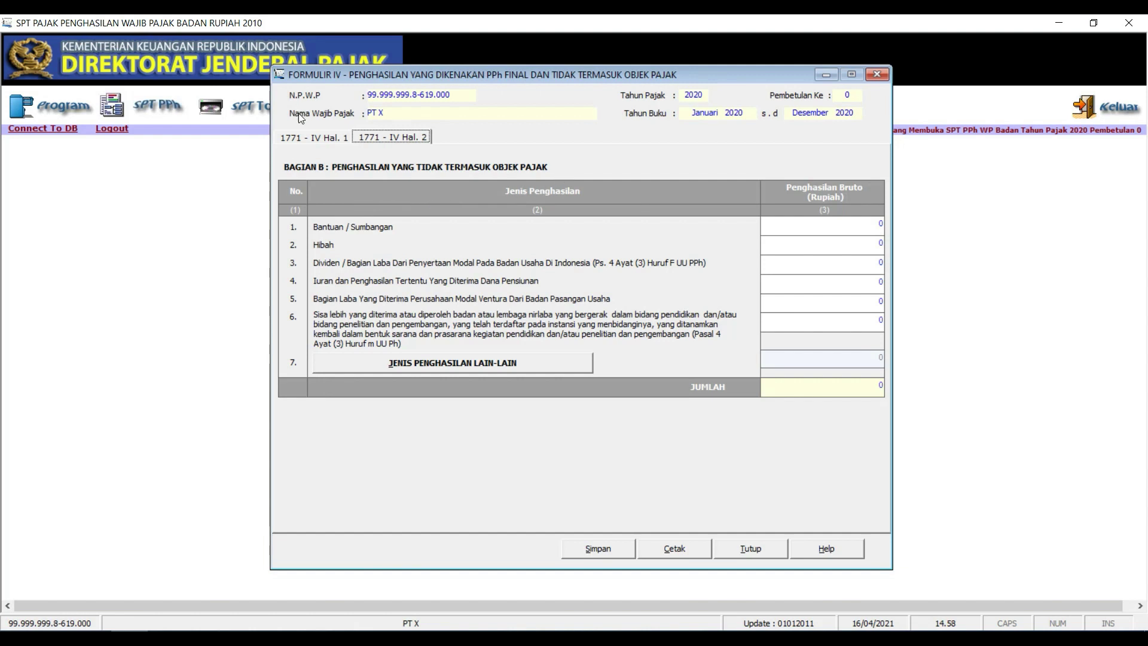
{"action": "left_click", "coordinate": [308, 138]}
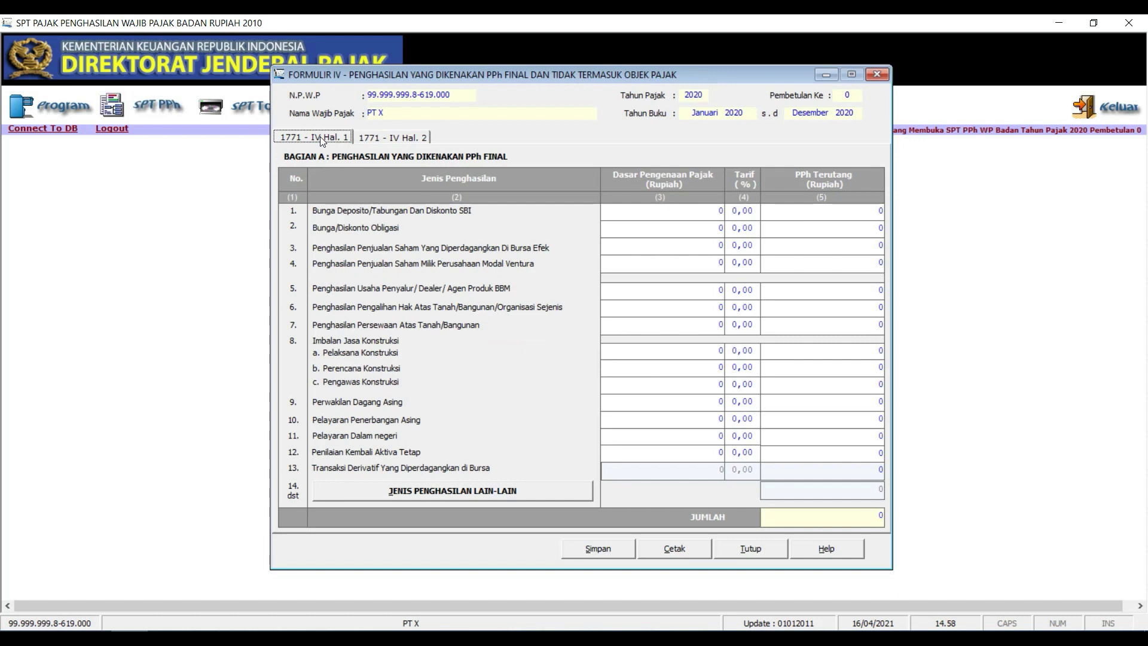
{"action": "left_click", "coordinate": [387, 137]}
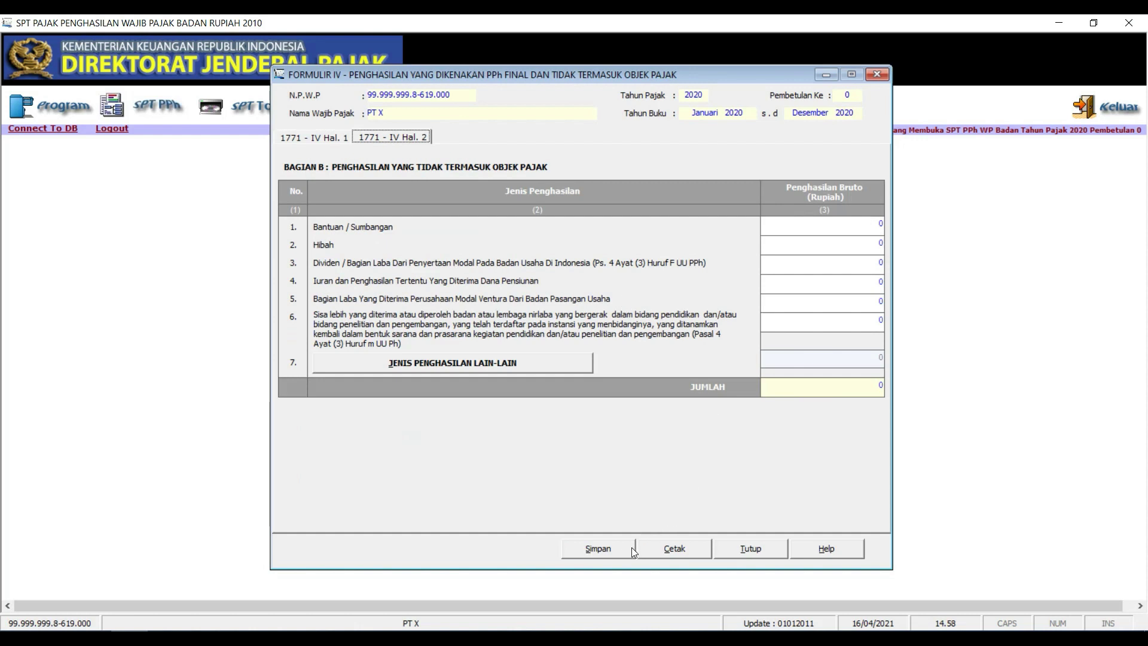
{"action": "left_click", "coordinate": [608, 546]}
{"action": "left_click", "coordinate": [587, 383]}
{"action": "left_click", "coordinate": [605, 381]}
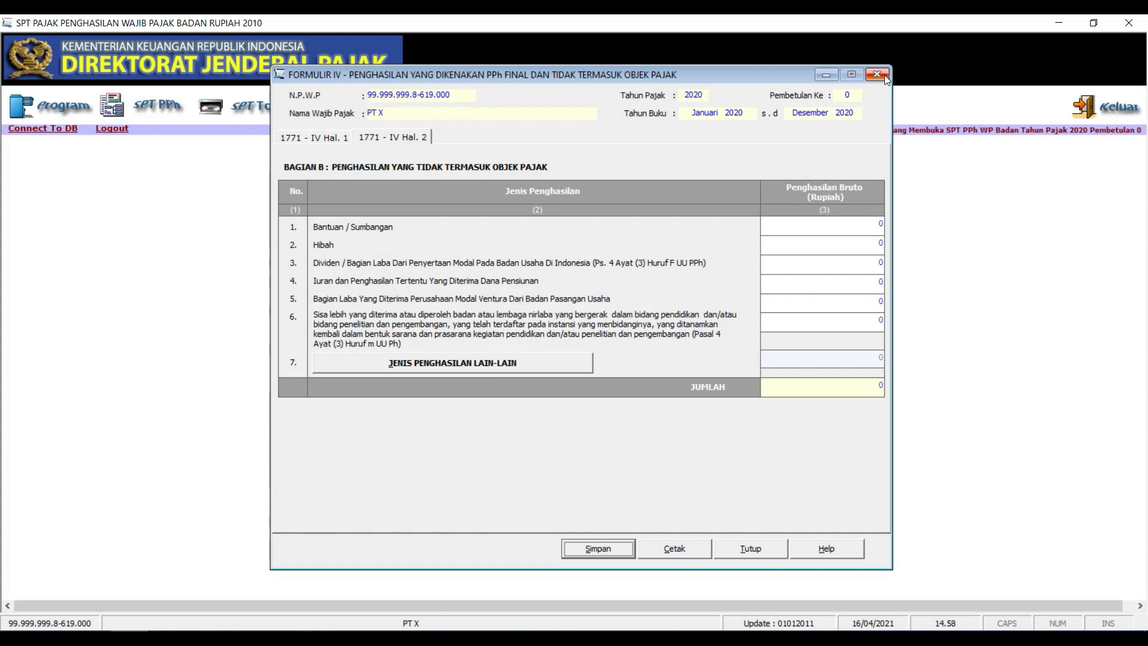
{"action": "left_click", "coordinate": [877, 75]}
{"action": "left_click", "coordinate": [164, 105]}
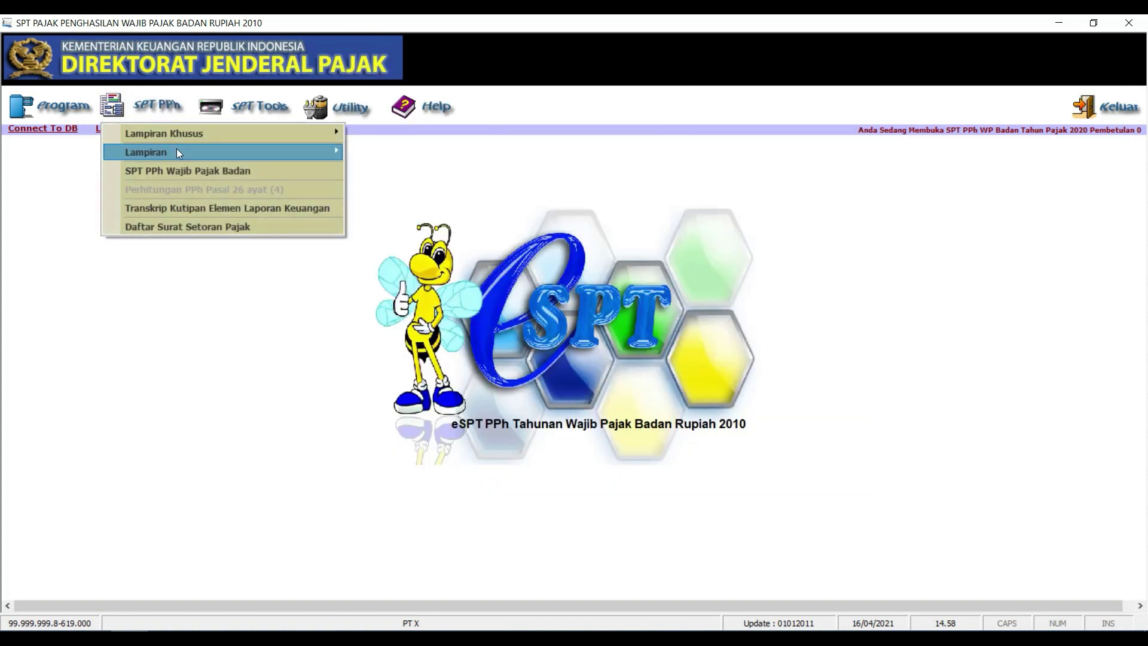
{"action": "mouse_move", "coordinate": [289, 157]}
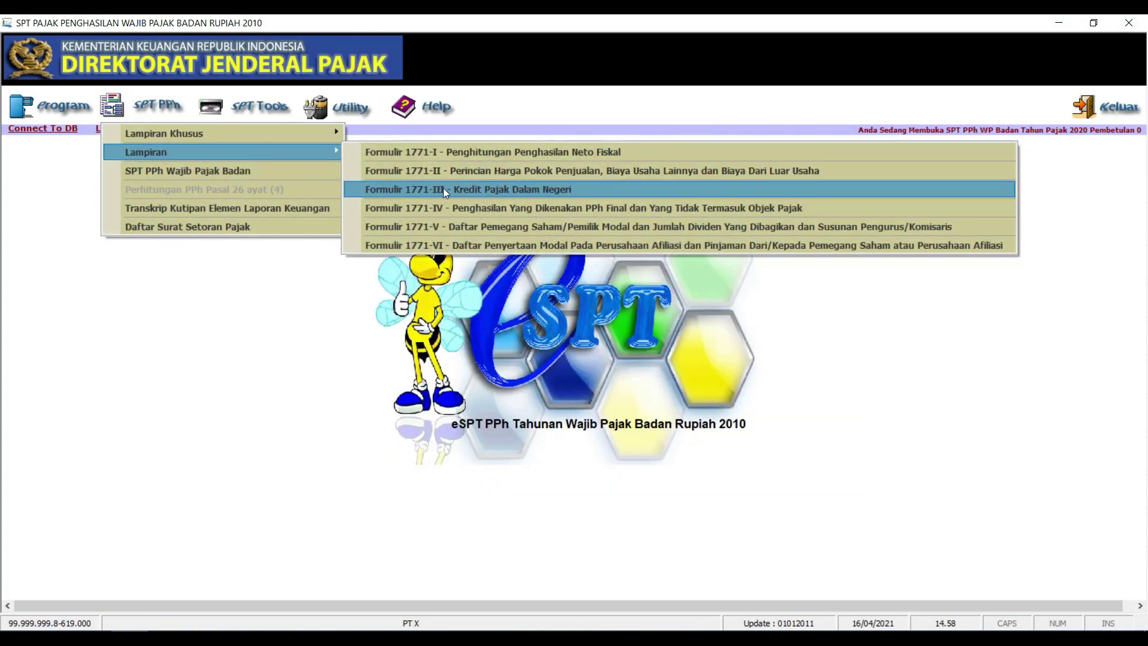
{"action": "left_click", "coordinate": [443, 189]}
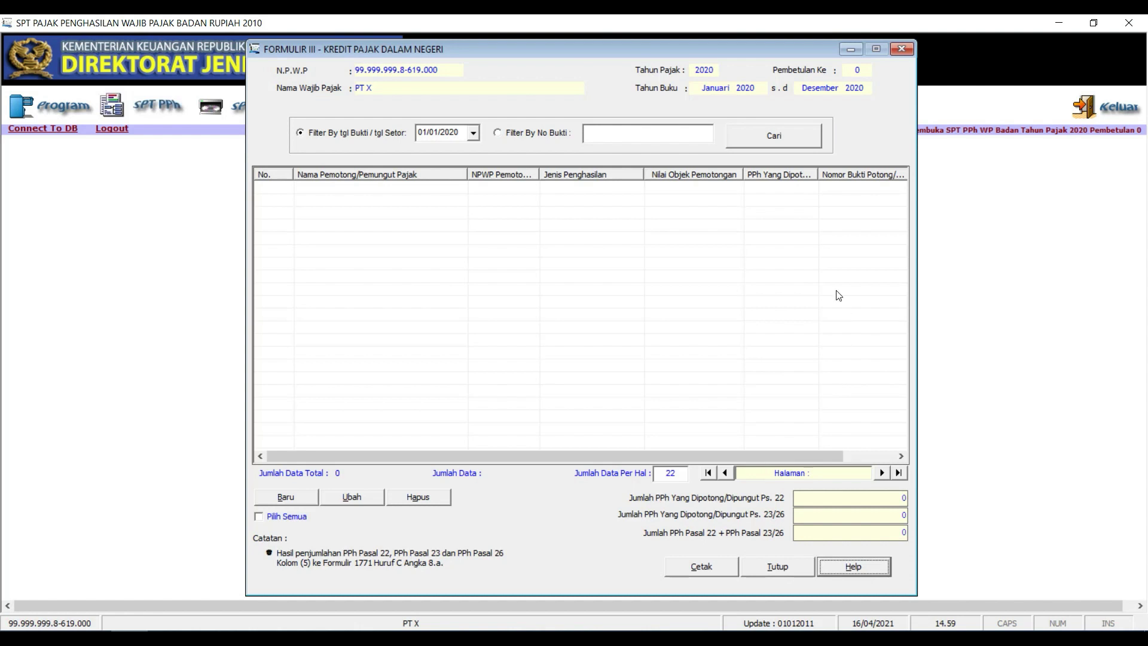
{"action": "left_click", "coordinate": [901, 49]}
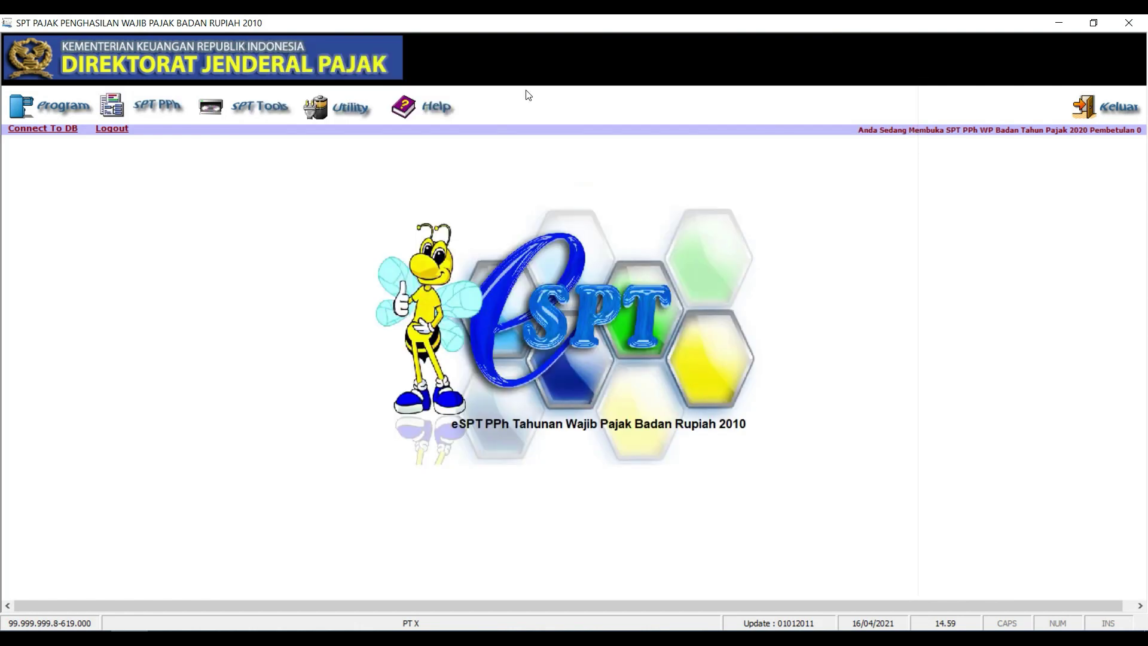
Open Form 1771-II for the cost and expense breakdown
{"action": "left_click", "coordinate": [146, 111]}
{"action": "mouse_move", "coordinate": [154, 154]}
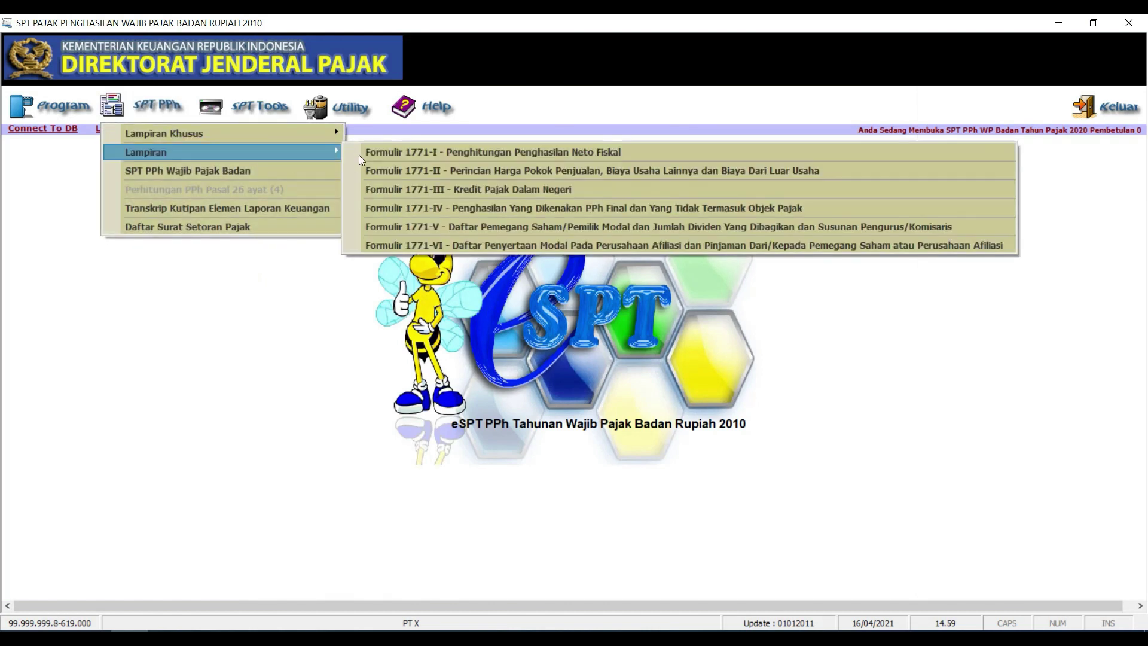
{"action": "left_click", "coordinate": [392, 171]}
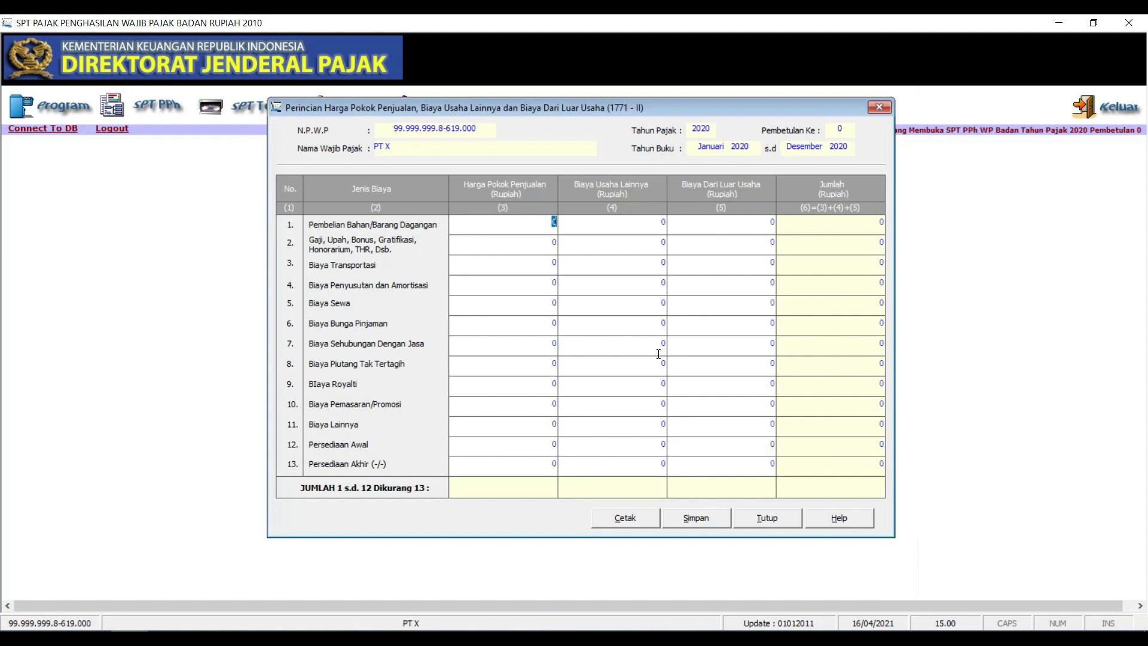
Save Form 1771-II with zero values despite the depreciation mismatch warning, then close it
{"action": "left_click", "coordinate": [710, 519]}
{"action": "left_click", "coordinate": [568, 384]}
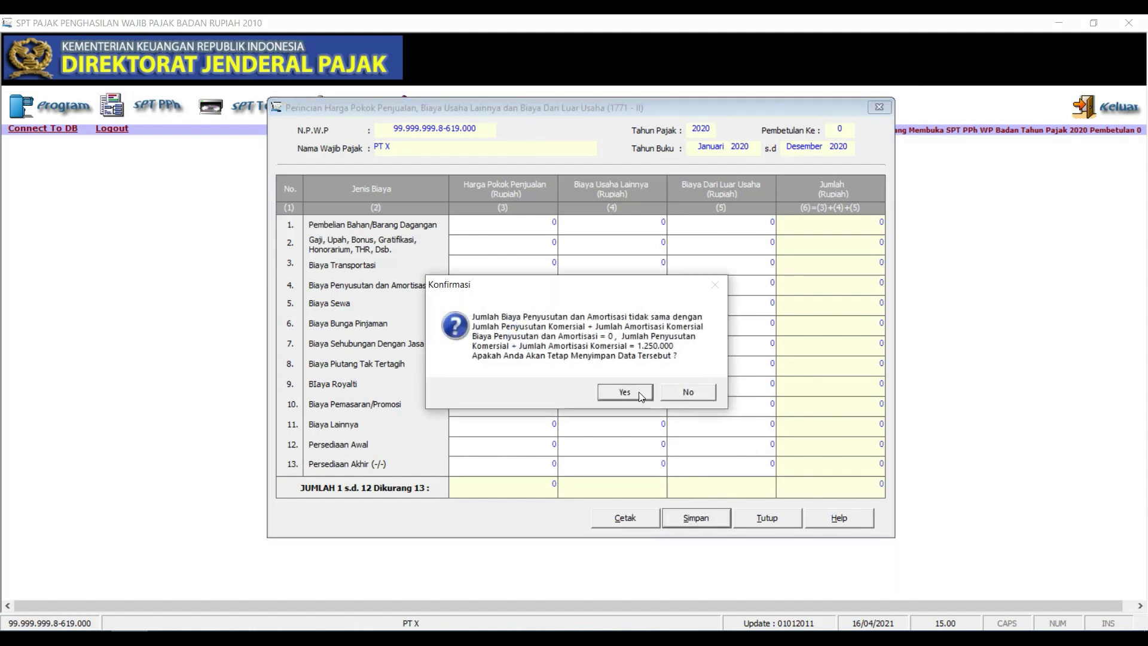
{"action": "left_click", "coordinate": [637, 392]}
{"action": "left_click", "coordinate": [631, 380]}
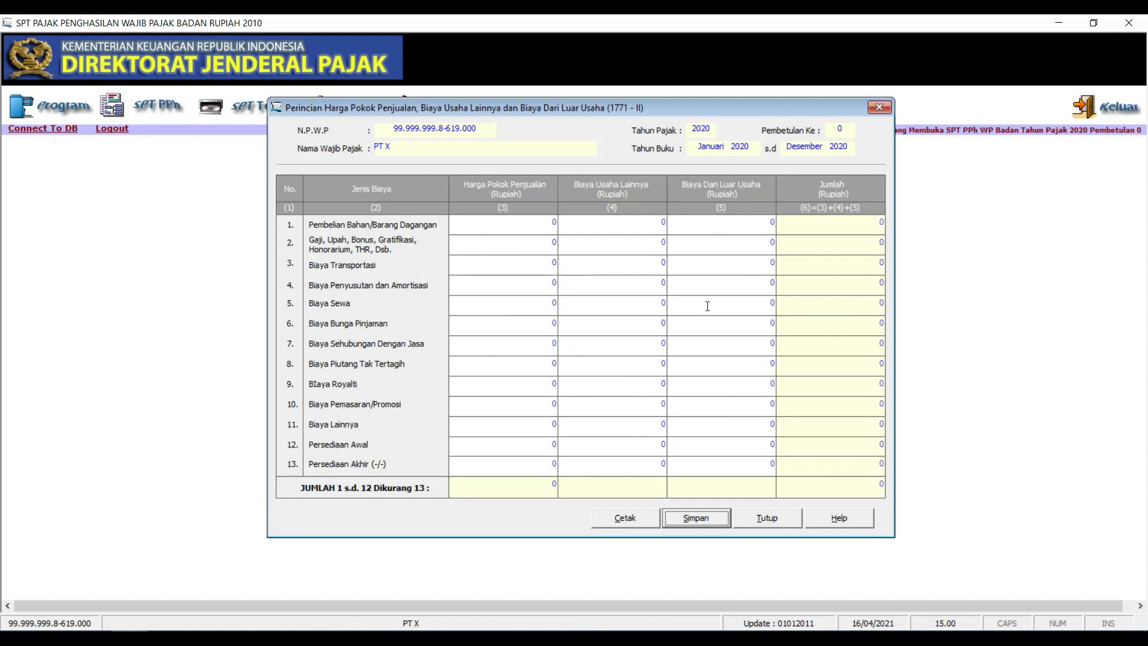
{"action": "left_click", "coordinate": [879, 107]}
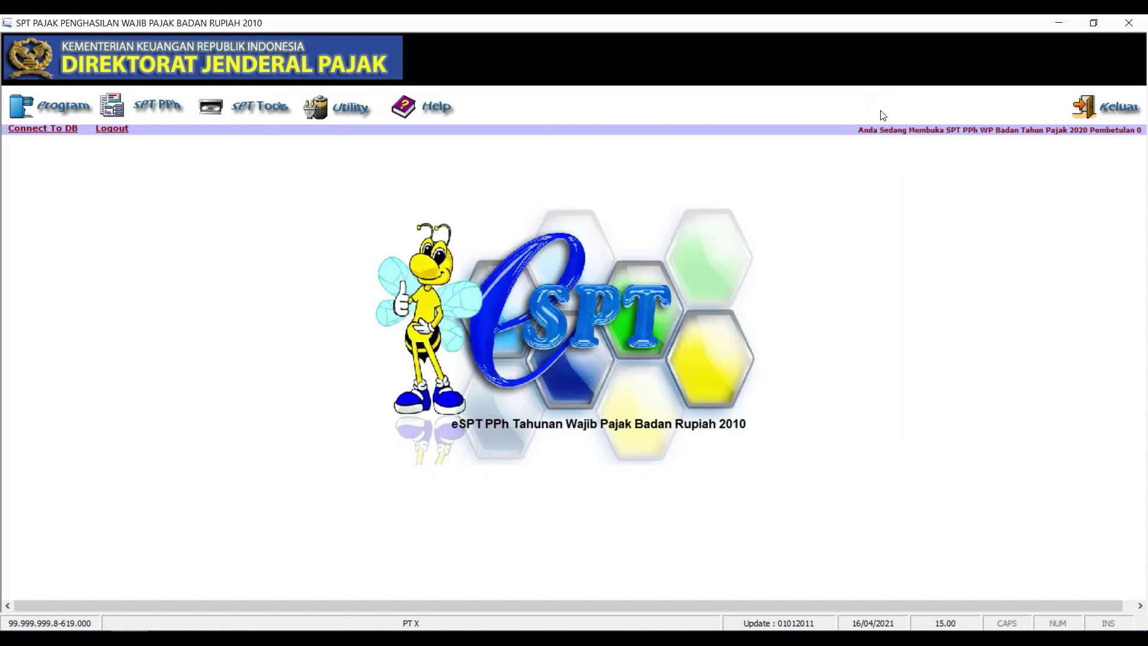
{"action": "left_click", "coordinate": [162, 108]}
Open Formulir 1771-I and check the Peredaran Usaha, Harga Pokok Penjualan and Biaya Usaha Lainnya amounts
{"action": "mouse_move", "coordinate": [223, 153]}
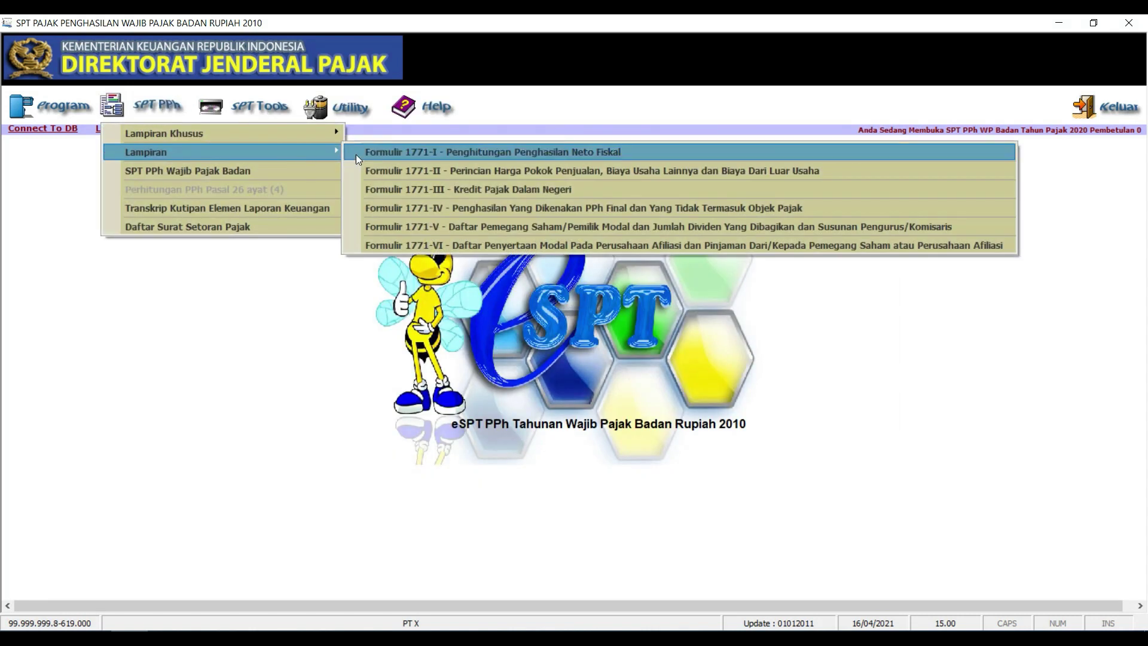
{"action": "left_click", "coordinate": [393, 156]}
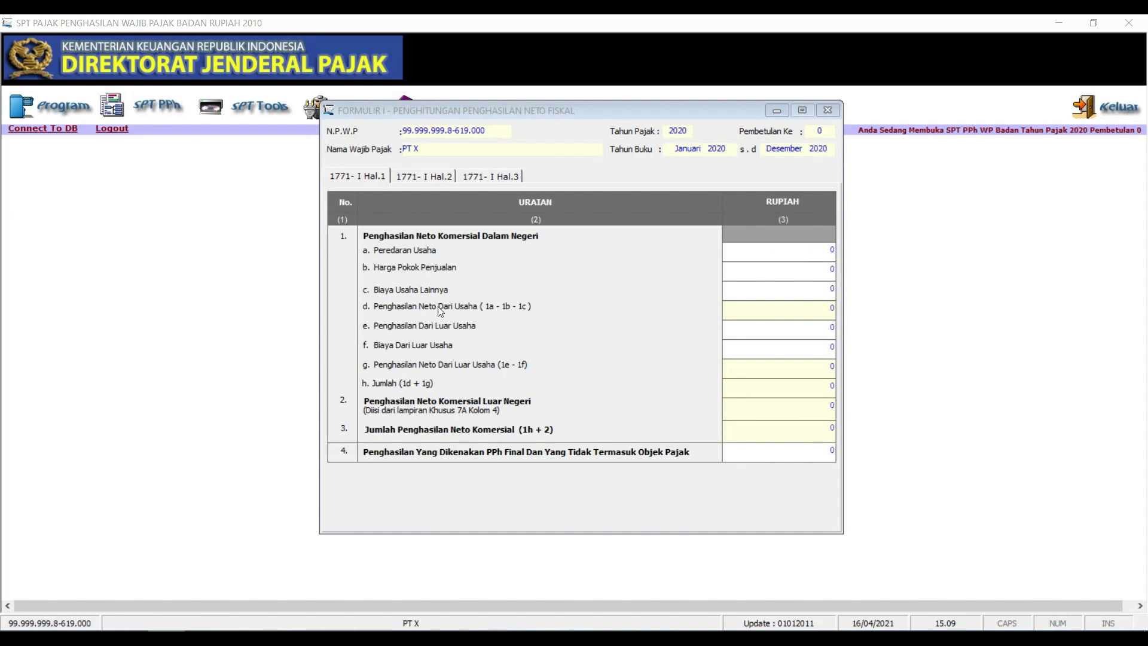
{"action": "left_click", "coordinate": [789, 250]}
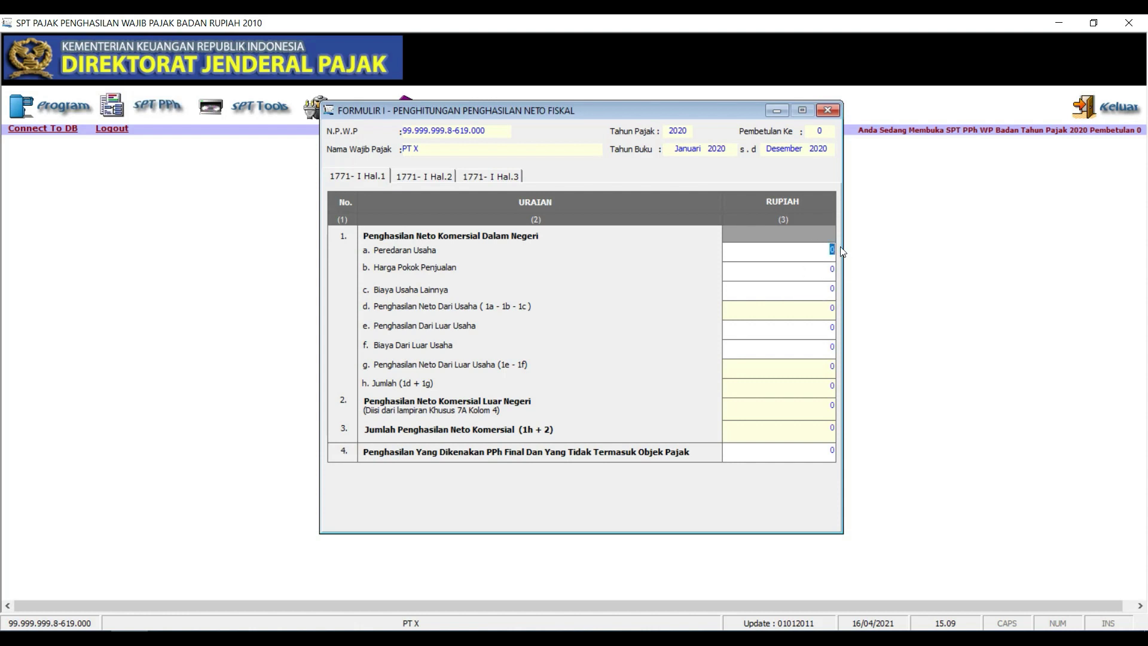
{"action": "left_click", "coordinate": [792, 271]}
{"action": "double_click", "coordinate": [832, 270]}
{"action": "double_click", "coordinate": [821, 291]}
Check page 1 rows 1g, 1h, 2 and 4, then view page 2's row e donations
{"action": "double_click", "coordinate": [817, 370]}
{"action": "double_click", "coordinate": [823, 386]}
{"action": "double_click", "coordinate": [821, 403]}
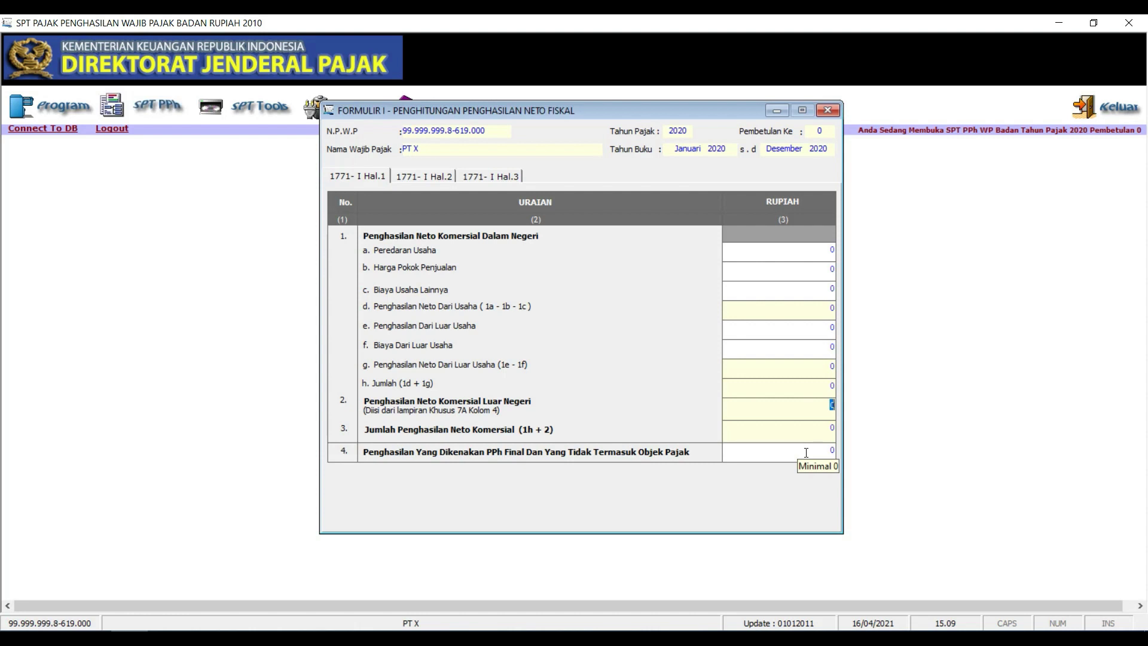
{"action": "left_click", "coordinate": [800, 454]}
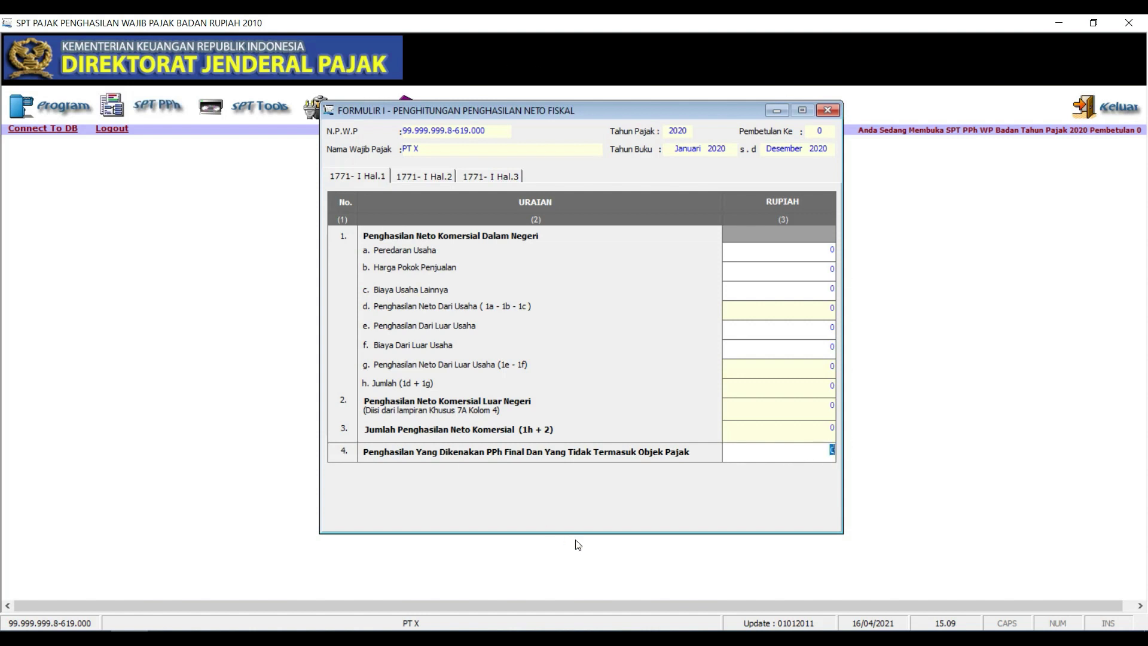
{"action": "left_click", "coordinate": [417, 178]}
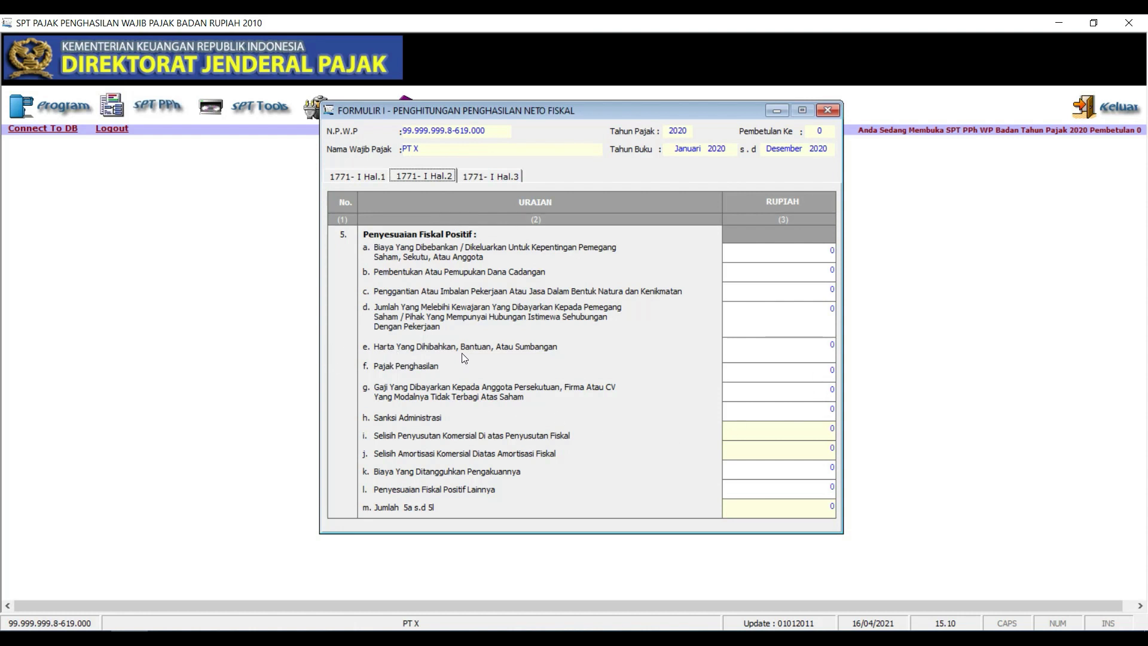
{"action": "left_click", "coordinate": [833, 346]}
Check the page 2 row e, j and i amounts, view page 3, then return to page 1
{"action": "left_click", "coordinate": [809, 351]}
{"action": "double_click", "coordinate": [810, 350]}
{"action": "left_click", "coordinate": [819, 450]}
{"action": "left_click", "coordinate": [835, 428]}
{"action": "left_click", "coordinate": [489, 177]}
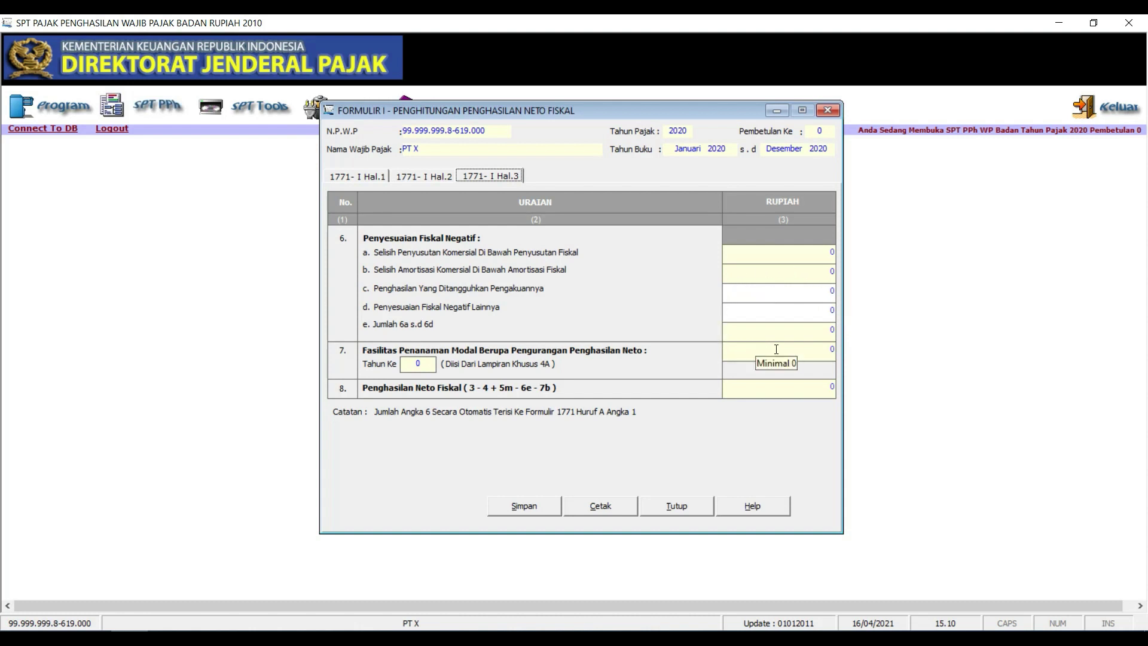
{"action": "left_click", "coordinate": [369, 176]}
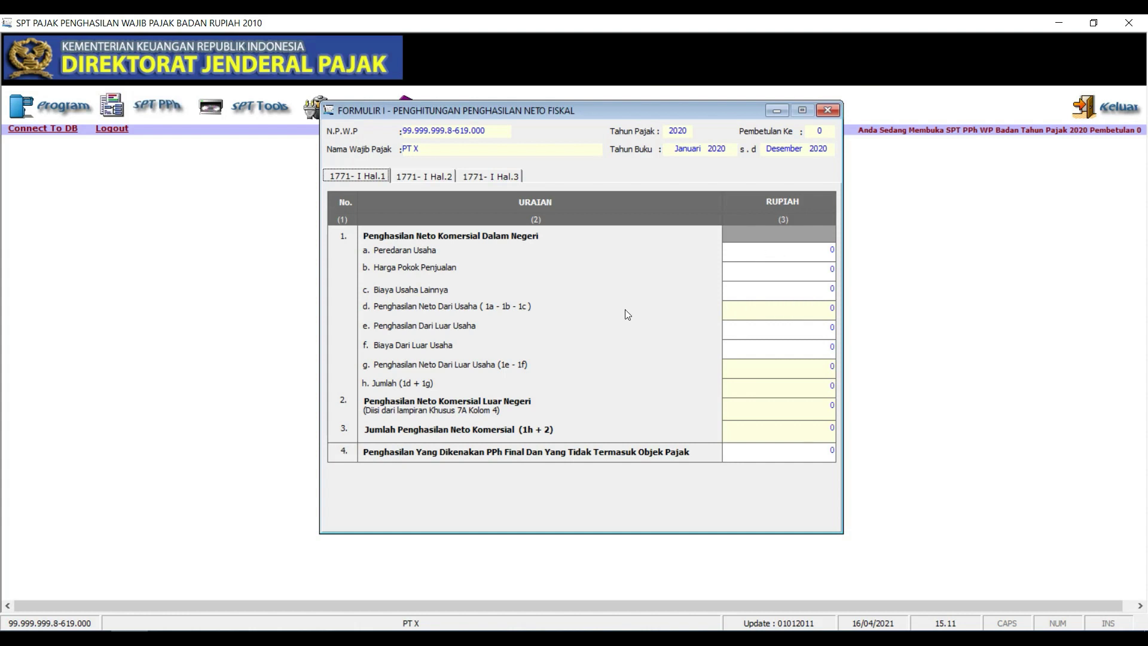
Recheck pages 2 and 3, then save Formulir 1771-I with all-zero amounts and confirm
{"action": "left_click", "coordinate": [414, 175]}
{"action": "left_click", "coordinate": [492, 177]}
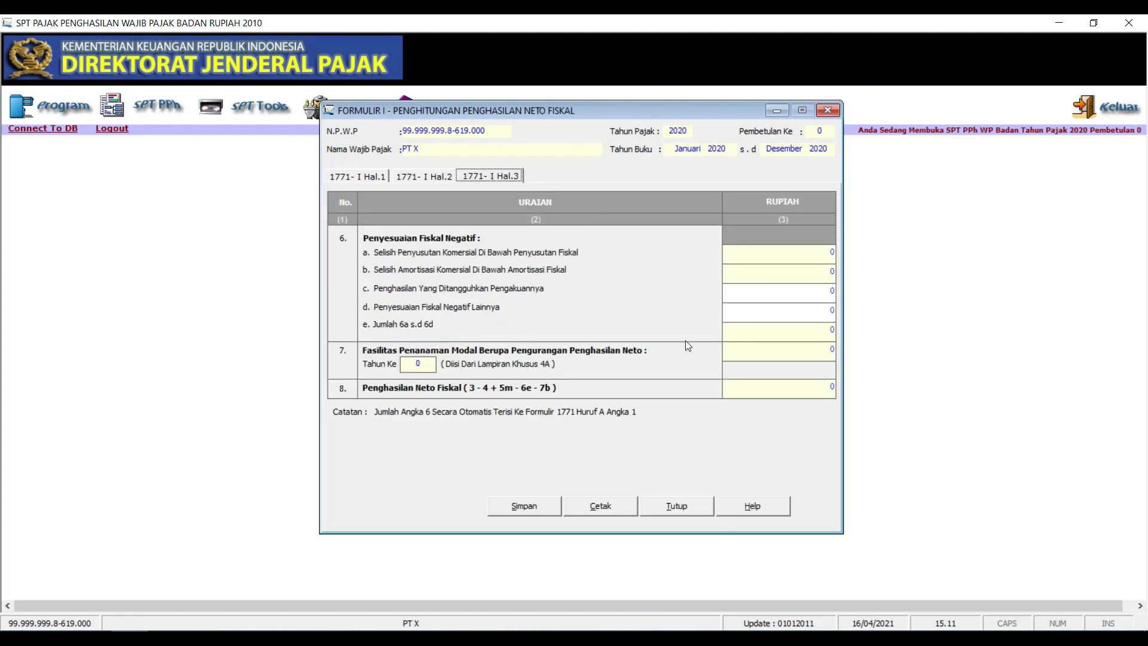
{"action": "left_click", "coordinate": [526, 508]}
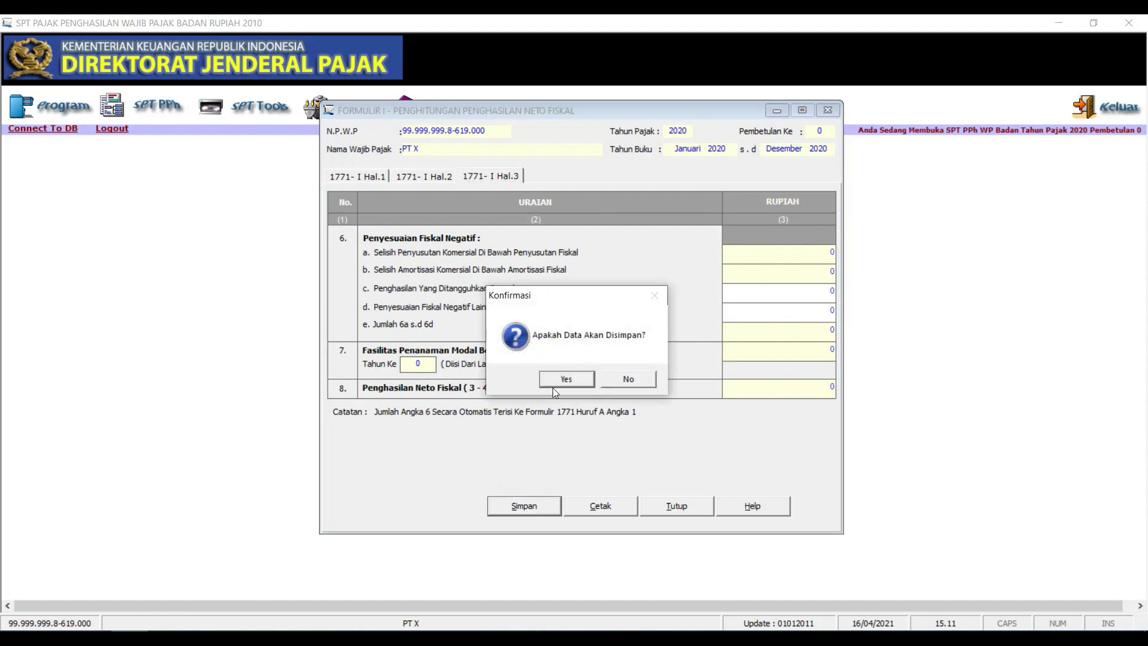
{"action": "left_click", "coordinate": [566, 379]}
{"action": "left_click", "coordinate": [617, 378]}
{"action": "left_click", "coordinate": [156, 106]}
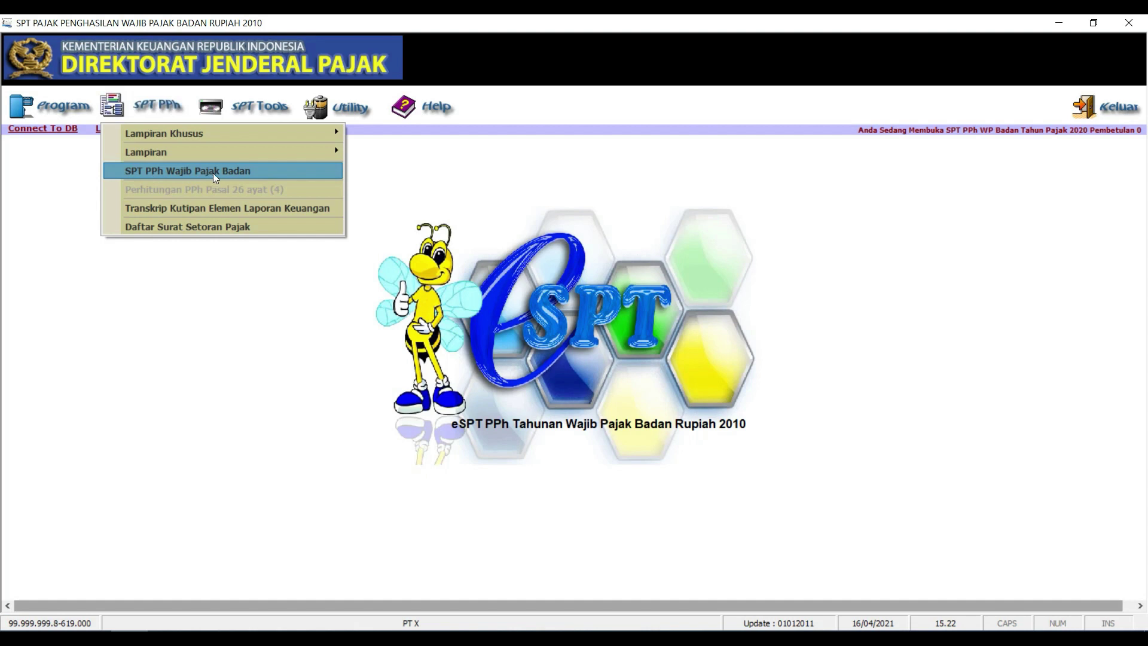
Open the SPT Tahunan PPh WP Badan return and mark its bookkeeping as Tidak Diaudit
{"action": "left_click", "coordinate": [242, 173]}
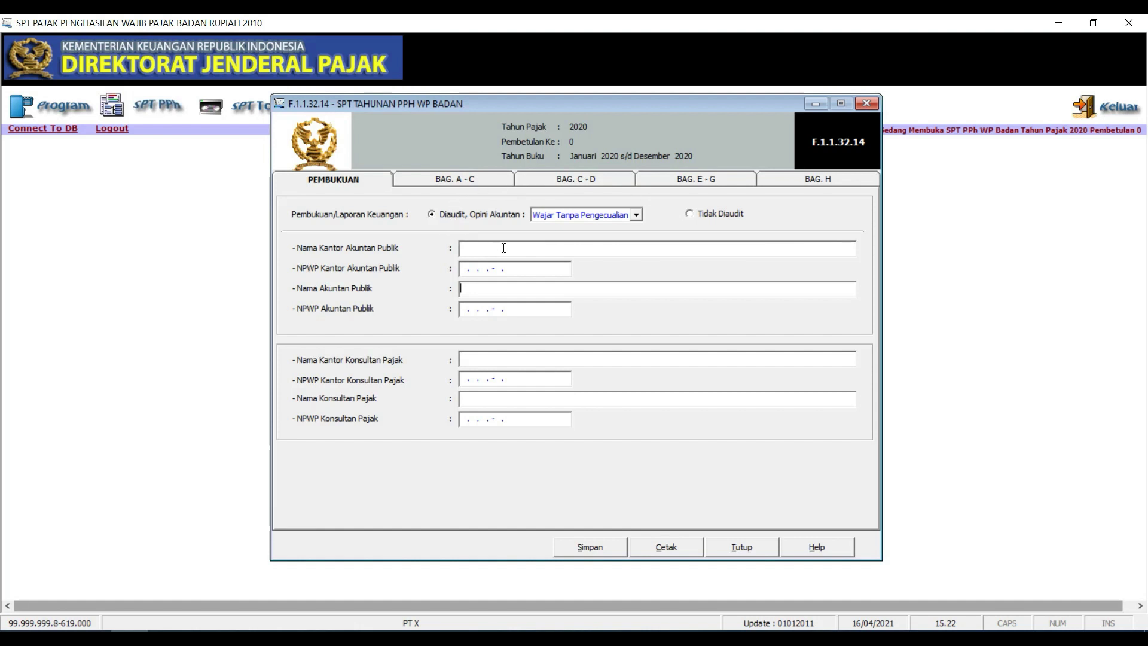
{"action": "left_click", "coordinate": [637, 216]}
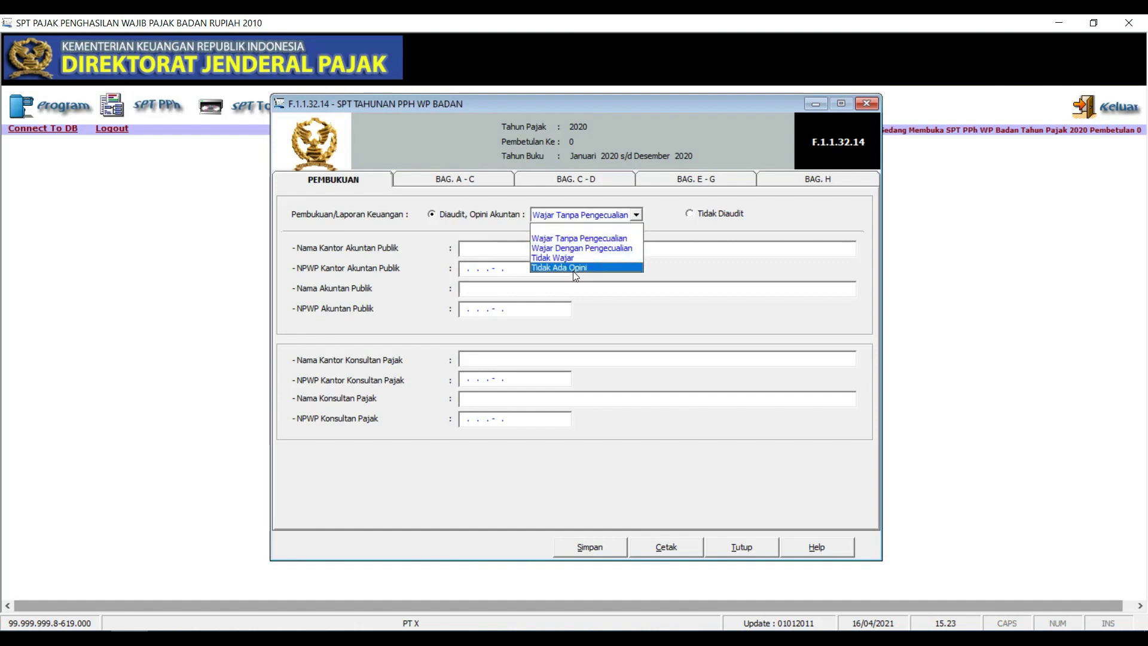
{"action": "left_click", "coordinate": [704, 224]}
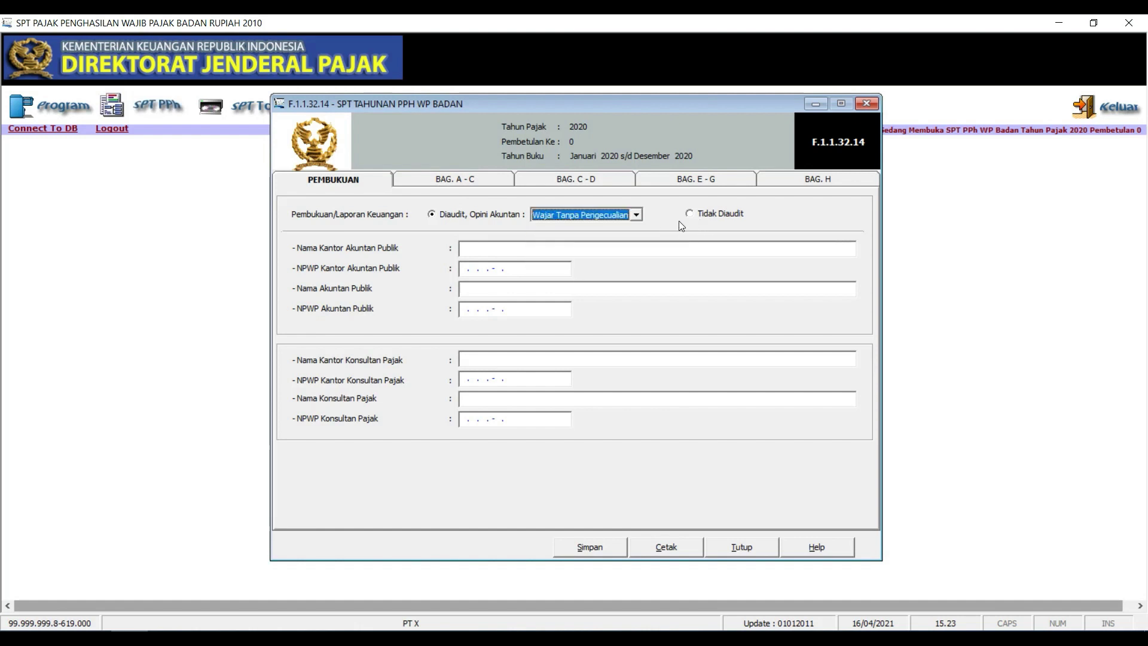
{"action": "left_click", "coordinate": [730, 217]}
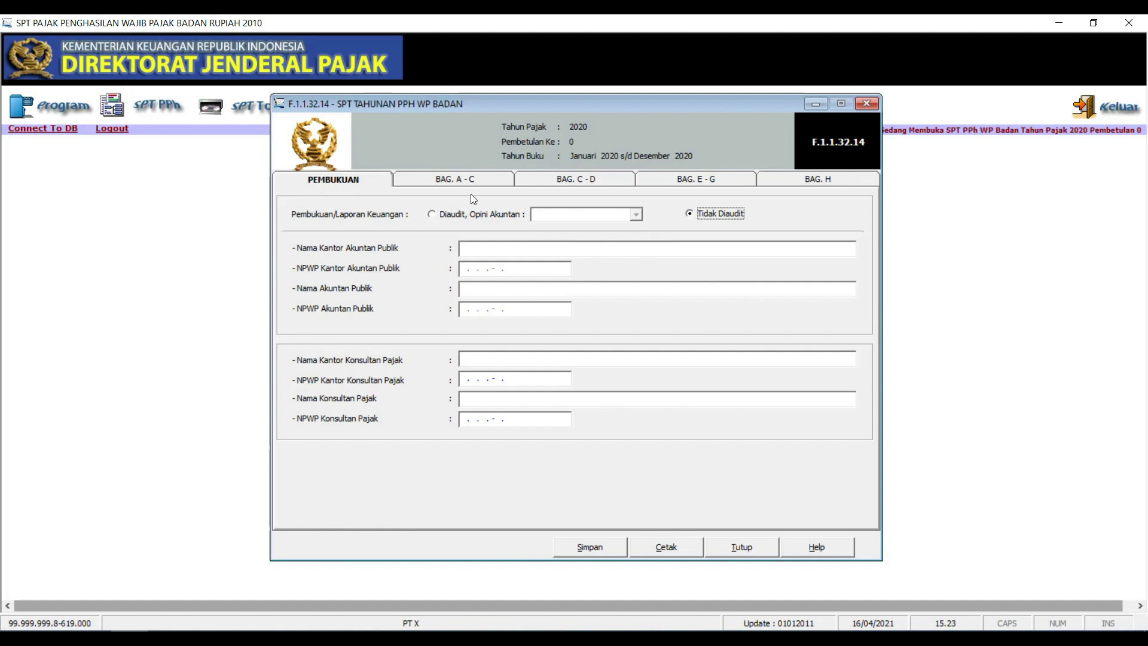
On part A–C, tick the 4b Tarif PPh Ps.17 Ayat (2b) rate option
{"action": "left_click", "coordinate": [477, 178]}
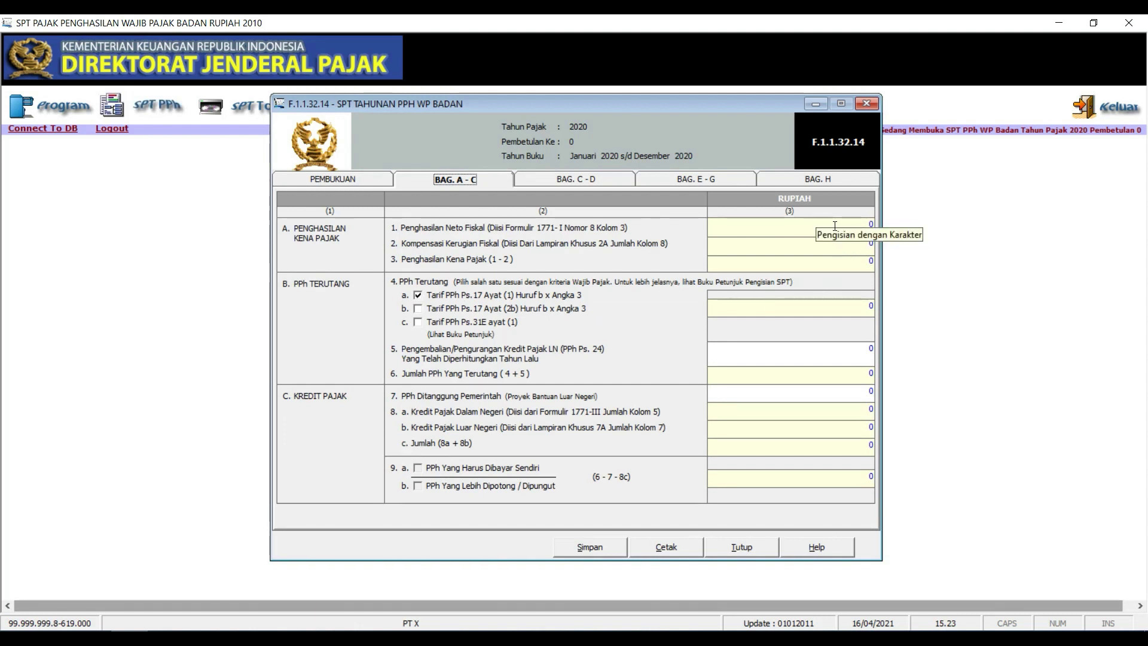
{"action": "left_click", "coordinate": [842, 226]}
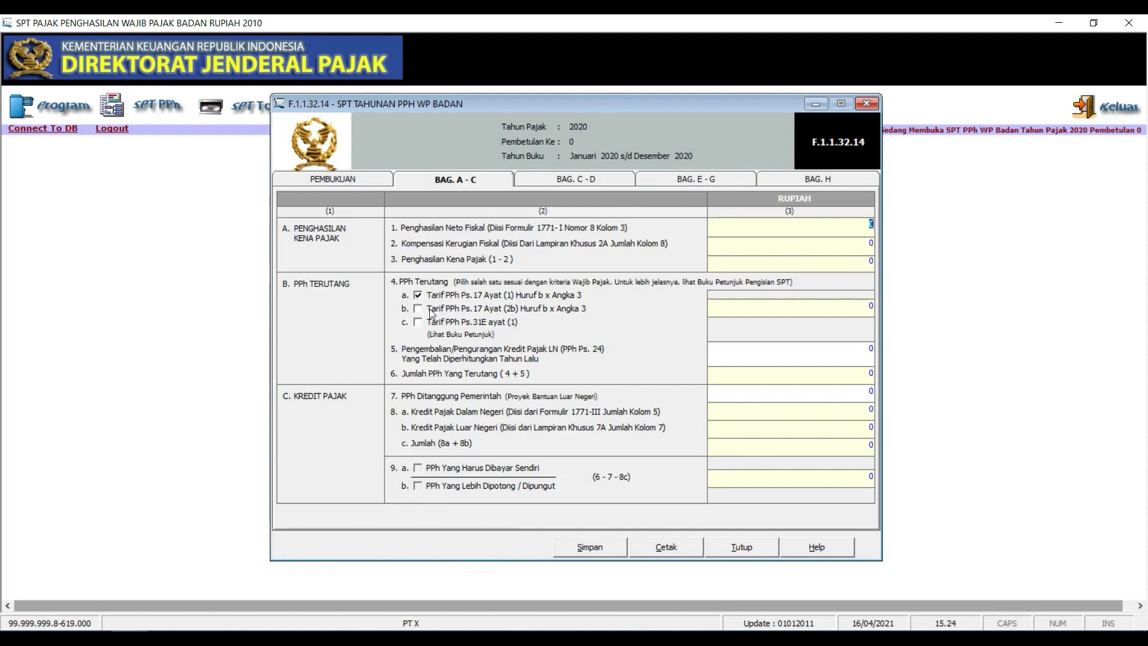
{"action": "left_click", "coordinate": [419, 309]}
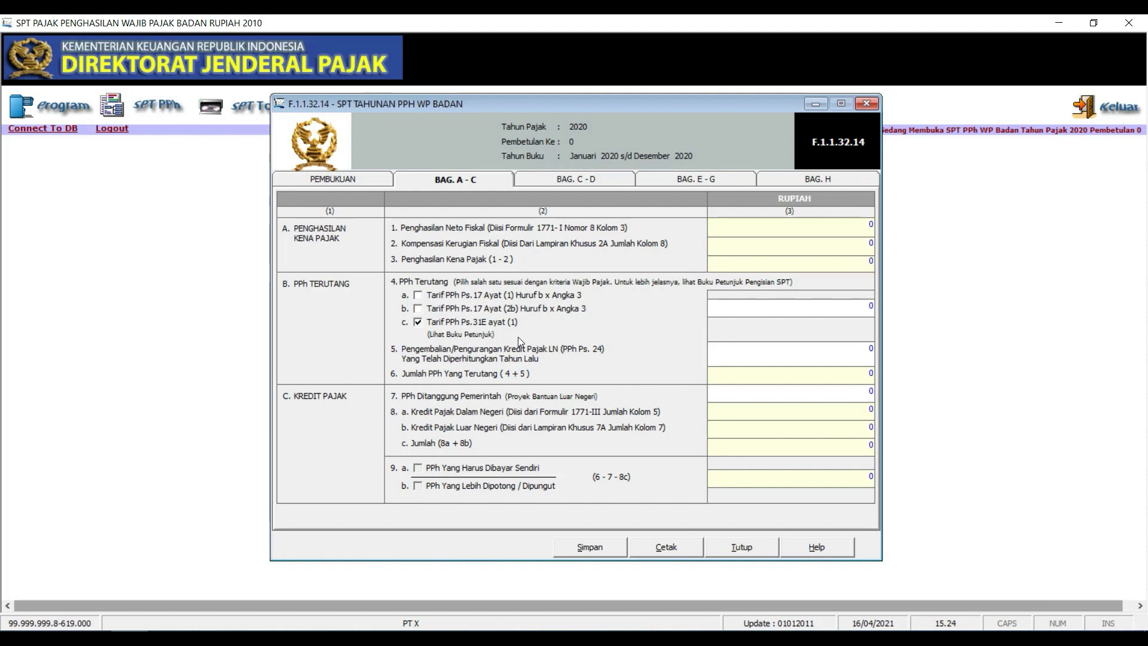
{"action": "left_click", "coordinate": [418, 307]}
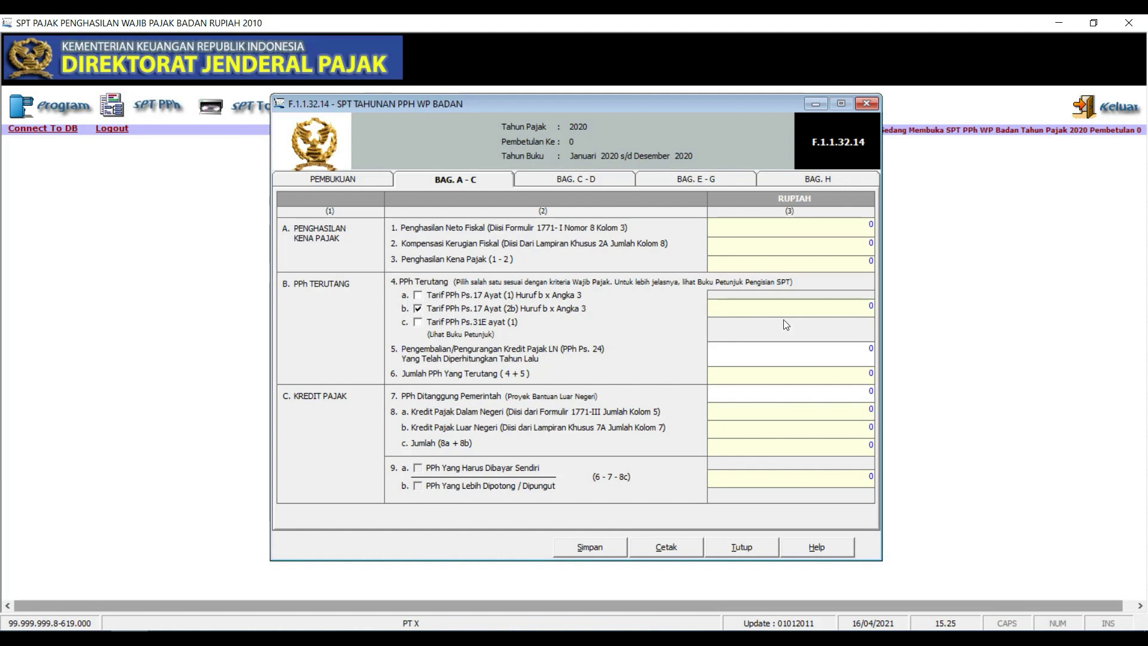
Switch to the 4c Tarif PPh Ps.31E ayat (1) rate and check rows 4, 6 and 9
{"action": "left_click", "coordinate": [854, 307]}
{"action": "left_click", "coordinate": [418, 323]}
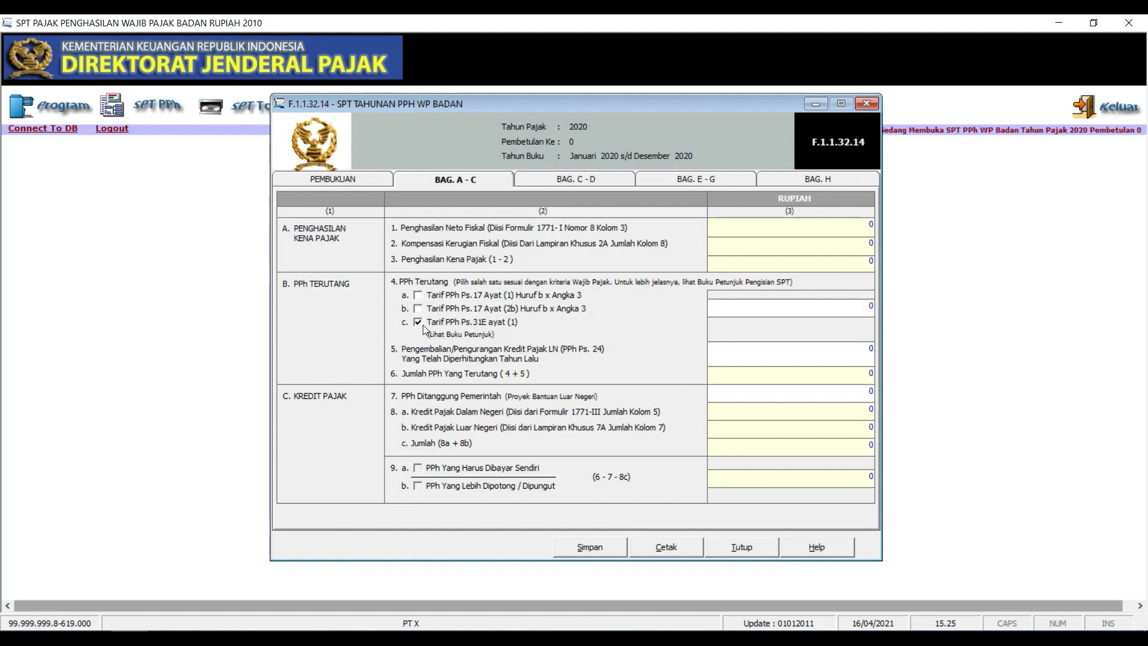
{"action": "left_click", "coordinate": [852, 308]}
{"action": "left_click", "coordinate": [843, 369]}
{"action": "left_click", "coordinate": [864, 477]}
{"action": "left_click", "coordinate": [572, 182]}
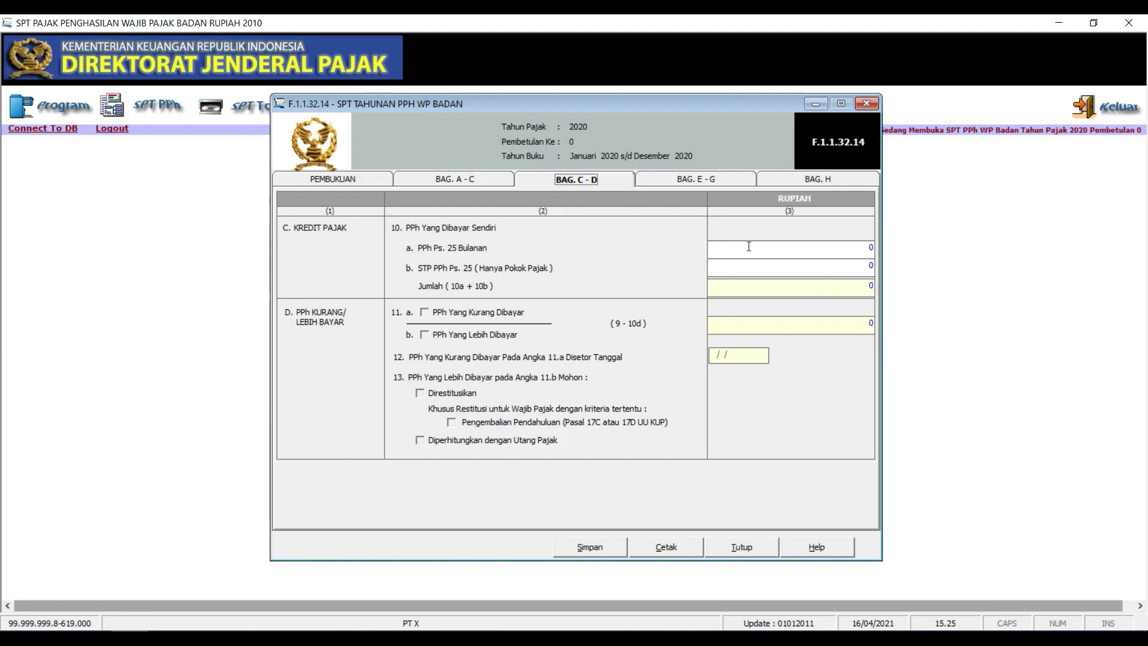
{"action": "left_click", "coordinate": [843, 250]}
{"action": "left_click", "coordinate": [490, 179]}
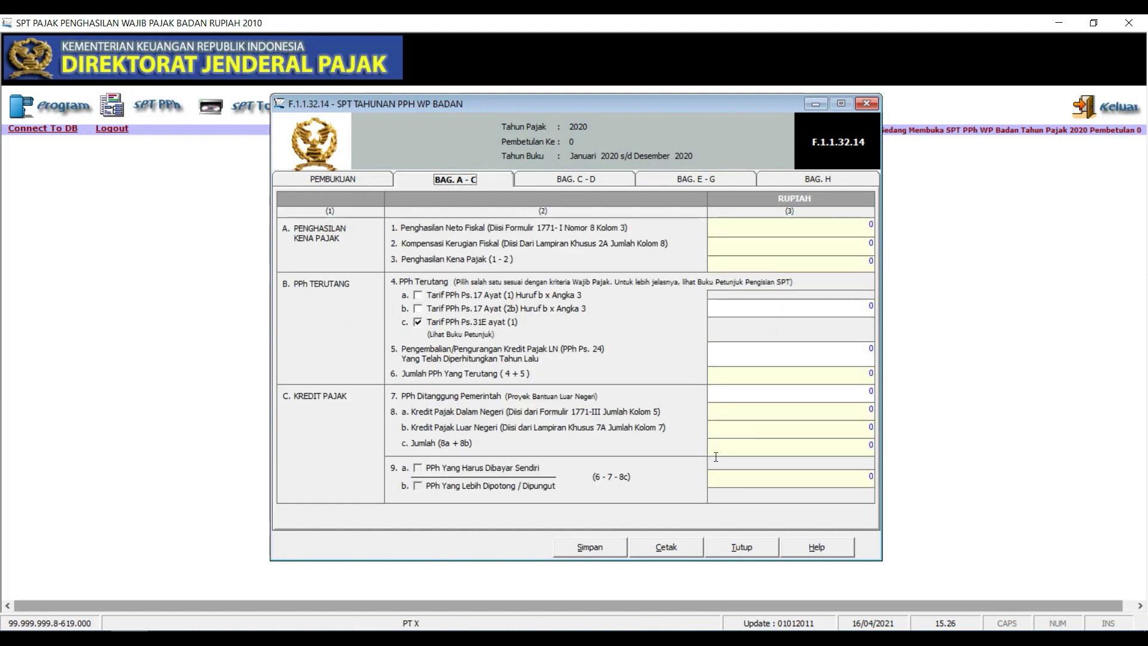
{"action": "left_click", "coordinate": [565, 179]}
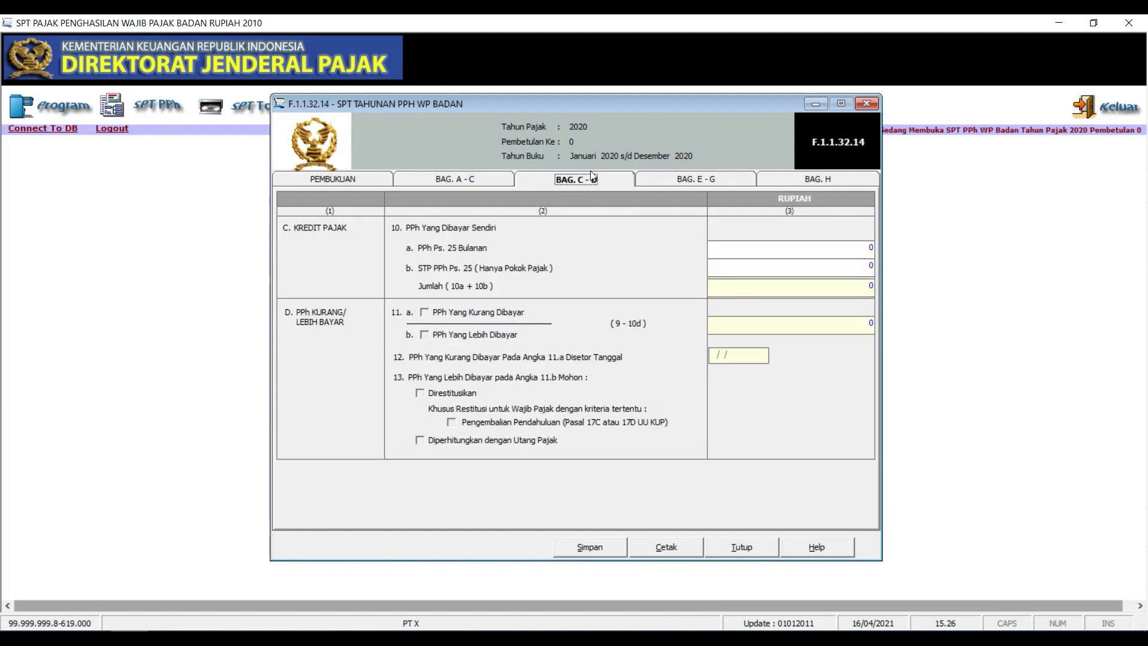
{"action": "left_click", "coordinate": [495, 177]}
{"action": "left_click", "coordinate": [831, 479]}
{"action": "left_click", "coordinate": [589, 179]}
{"action": "left_click", "coordinate": [841, 318]}
{"action": "left_click", "coordinate": [730, 177]}
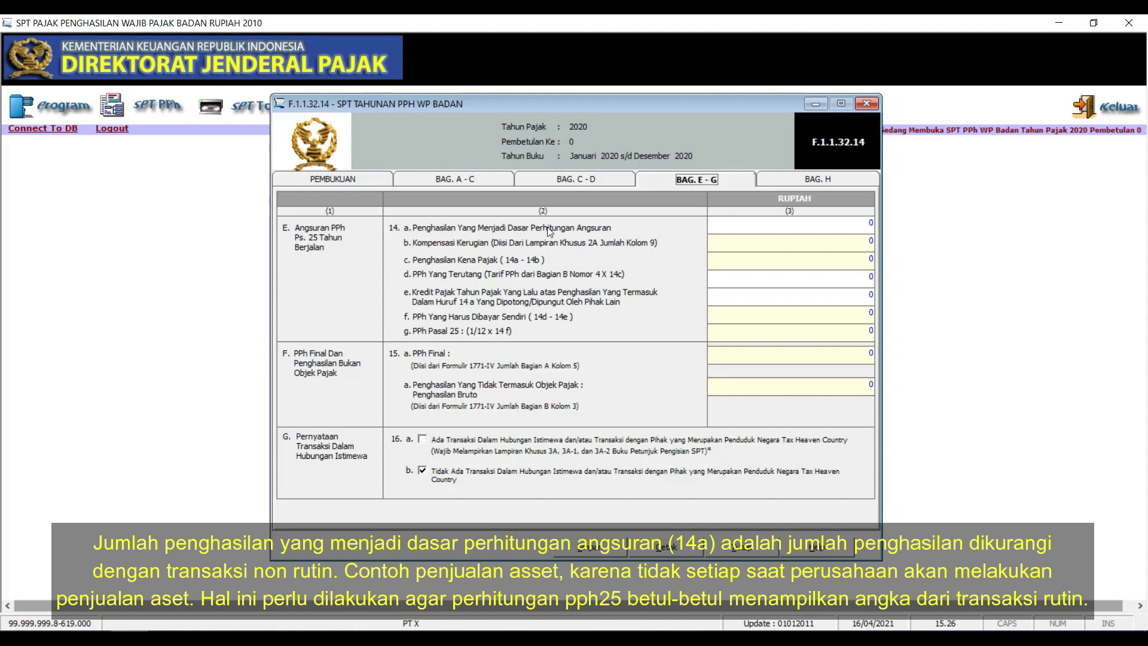
Check the section E–G installment amounts in fields 14a, 14e and 14g
{"action": "left_click", "coordinate": [876, 217]}
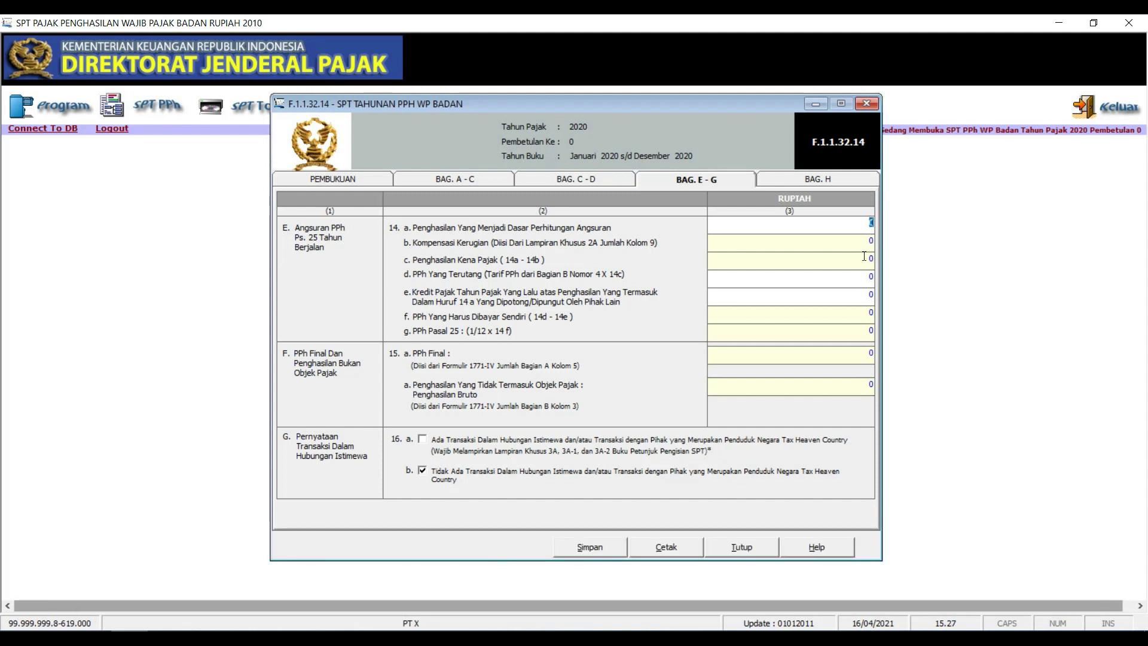
{"action": "left_click", "coordinate": [846, 297]}
{"action": "left_click", "coordinate": [826, 332]}
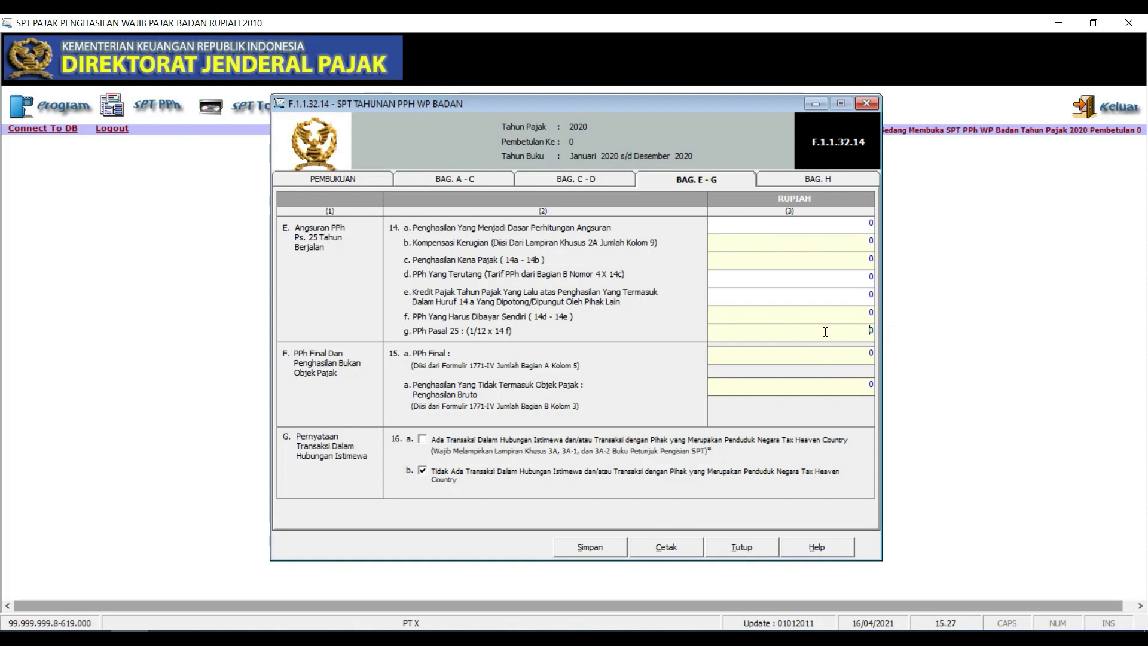
{"action": "double_click", "coordinate": [871, 328]}
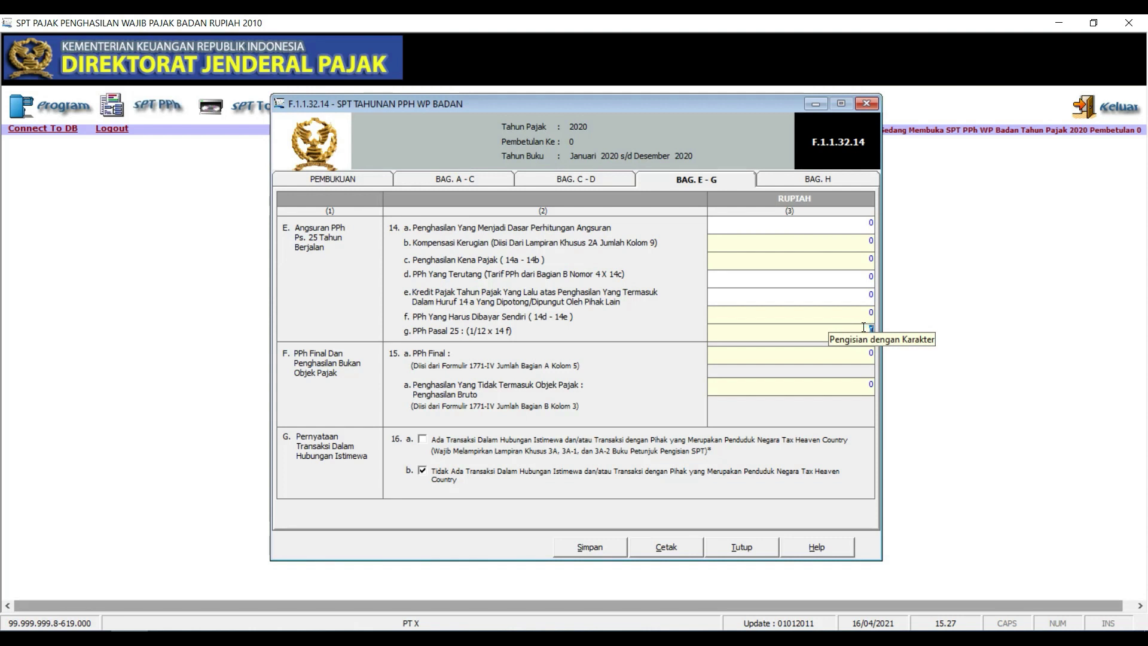
{"action": "left_click", "coordinate": [830, 180]}
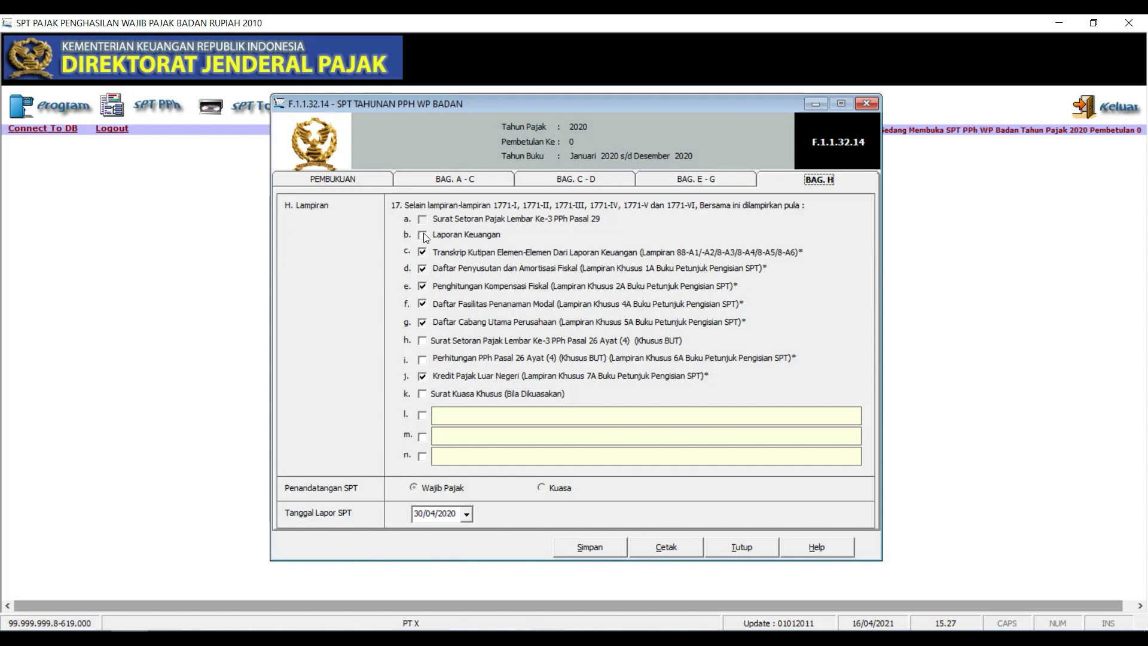
Tick Laporan Keuangan and untick Kompensasi Fiskal, Fasilitas Penanaman Modal, Cabang Utama and Kredit Pajak Luar Negeri
{"action": "left_click", "coordinate": [423, 237]}
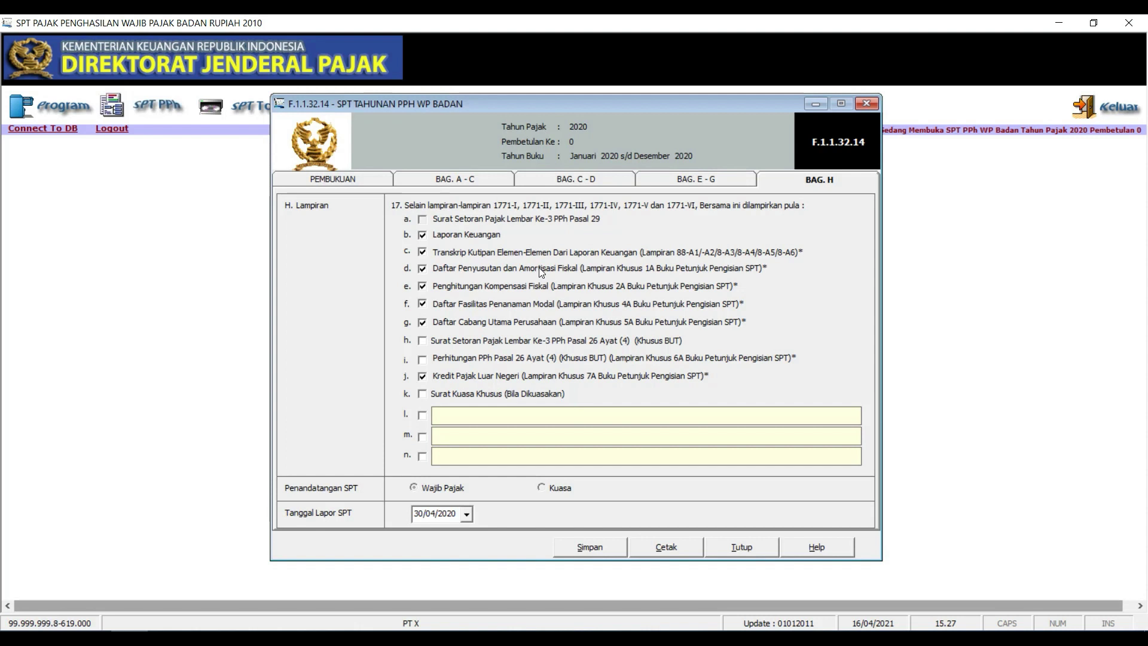
{"action": "left_click", "coordinate": [422, 286]}
{"action": "left_click", "coordinate": [422, 304]}
{"action": "left_click", "coordinate": [422, 323]}
{"action": "left_click", "coordinate": [421, 379]}
Save the annual return entries and close the return form
{"action": "left_click", "coordinate": [603, 547]}
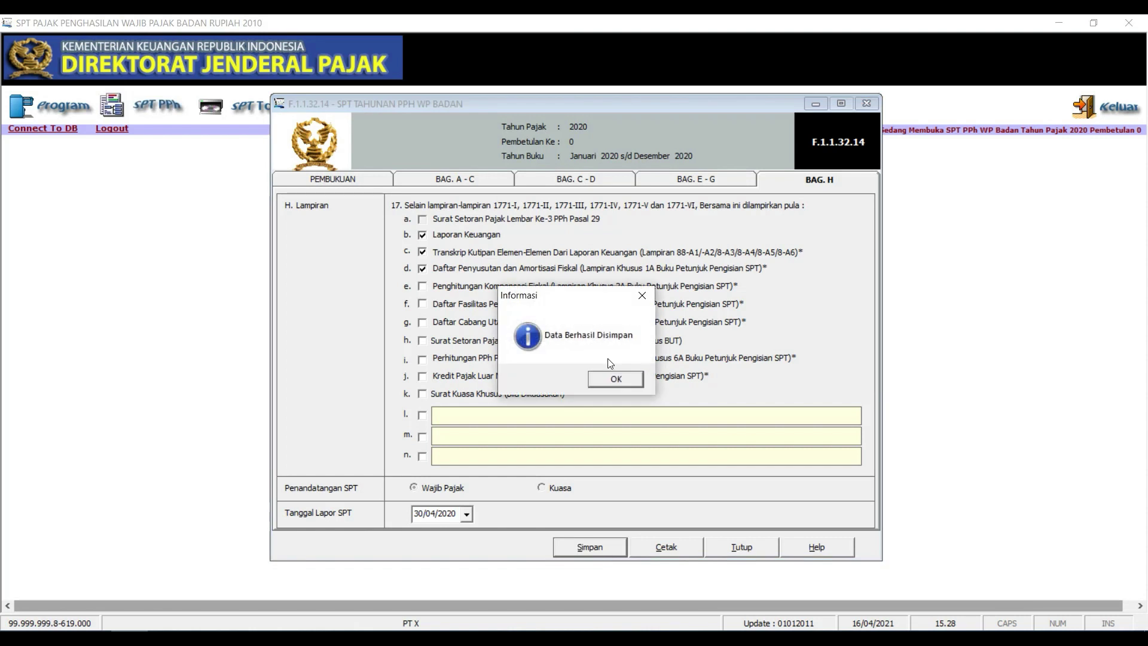
{"action": "left_click", "coordinate": [613, 378]}
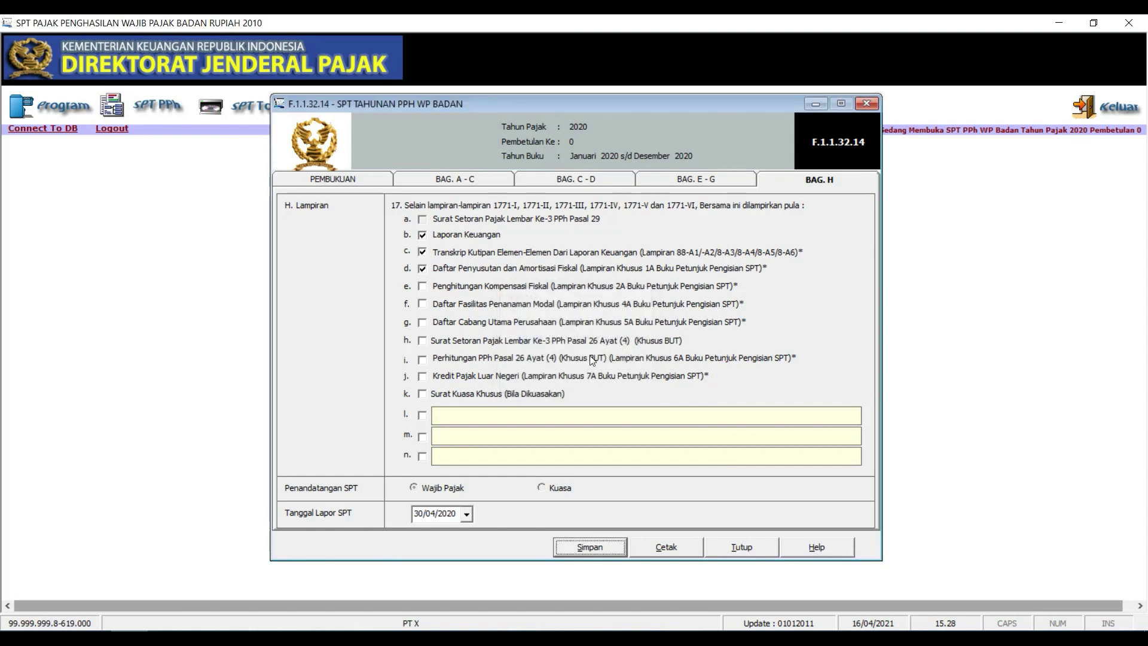
{"action": "left_click", "coordinate": [866, 104]}
{"action": "left_click", "coordinate": [144, 106]}
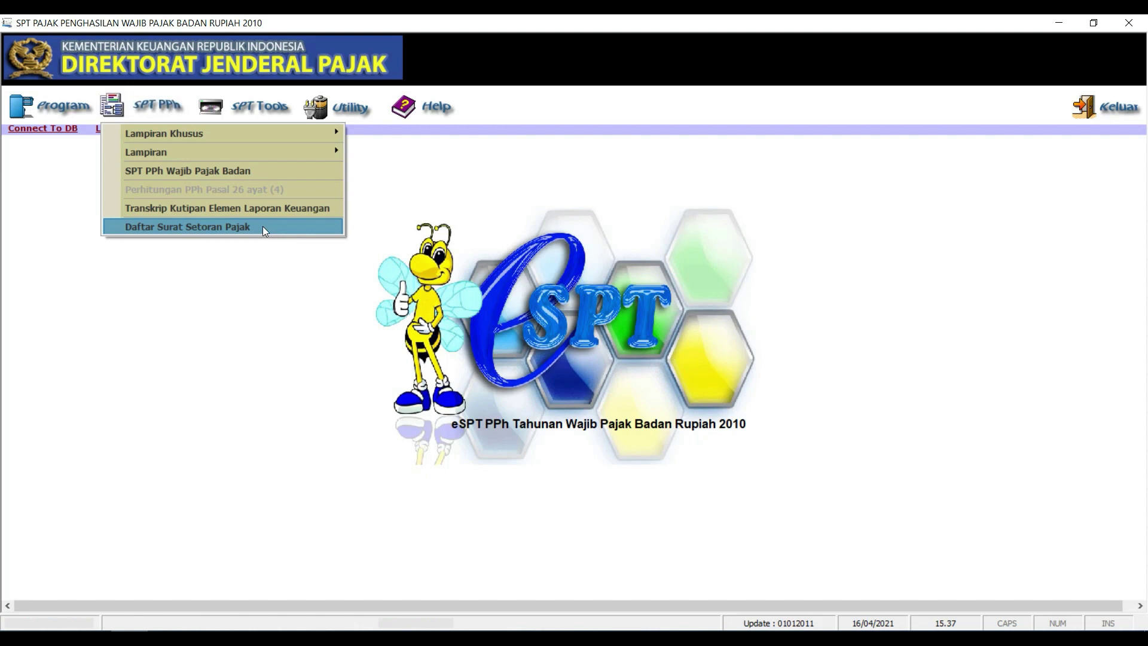
Open Daftar Surat Setoran Pajak and start a new SSP entry
{"action": "left_click", "coordinate": [263, 228]}
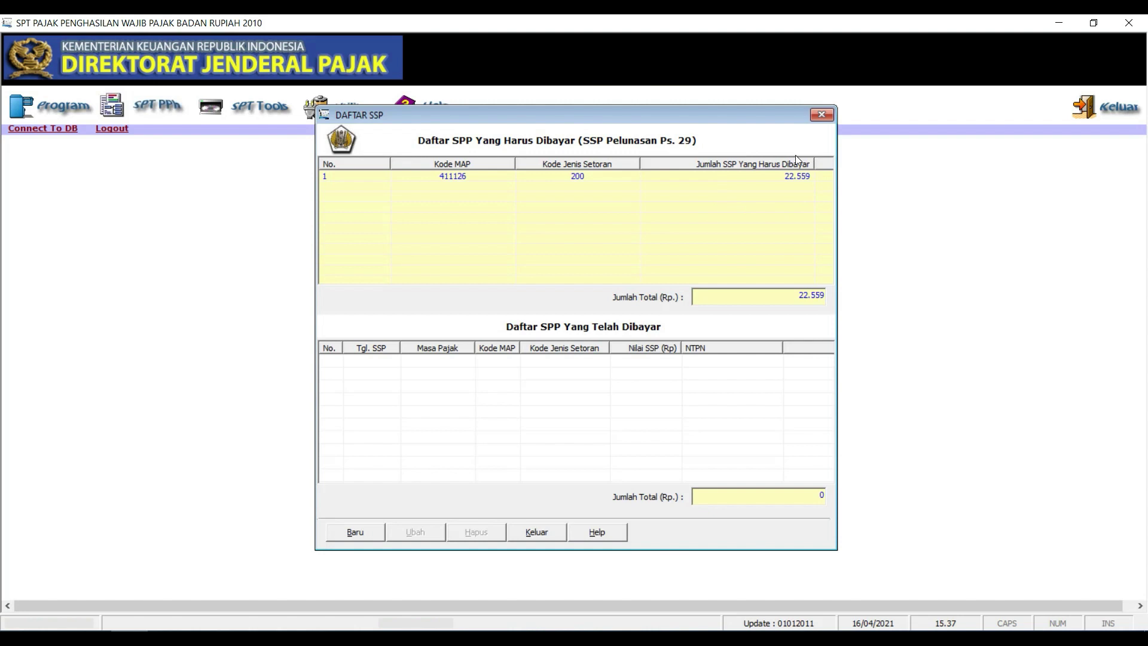
{"action": "left_click", "coordinate": [355, 532]}
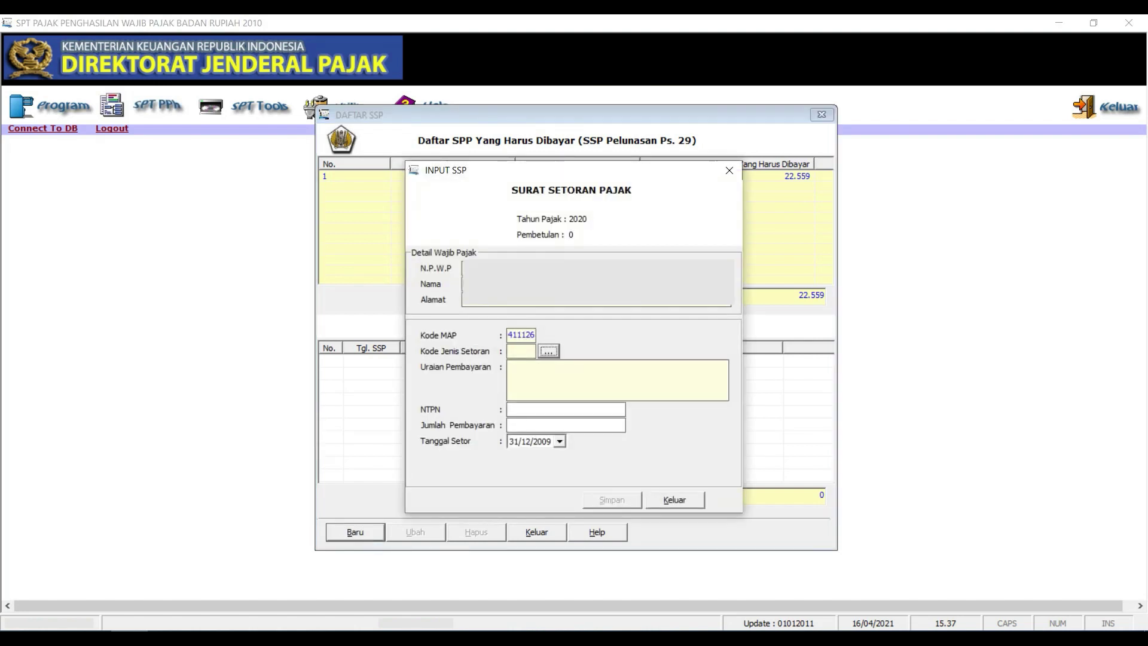
Set Kode Jenis Setoran 200 for annual corporate tax and enter the NTPN
{"action": "left_click", "coordinate": [549, 353]}
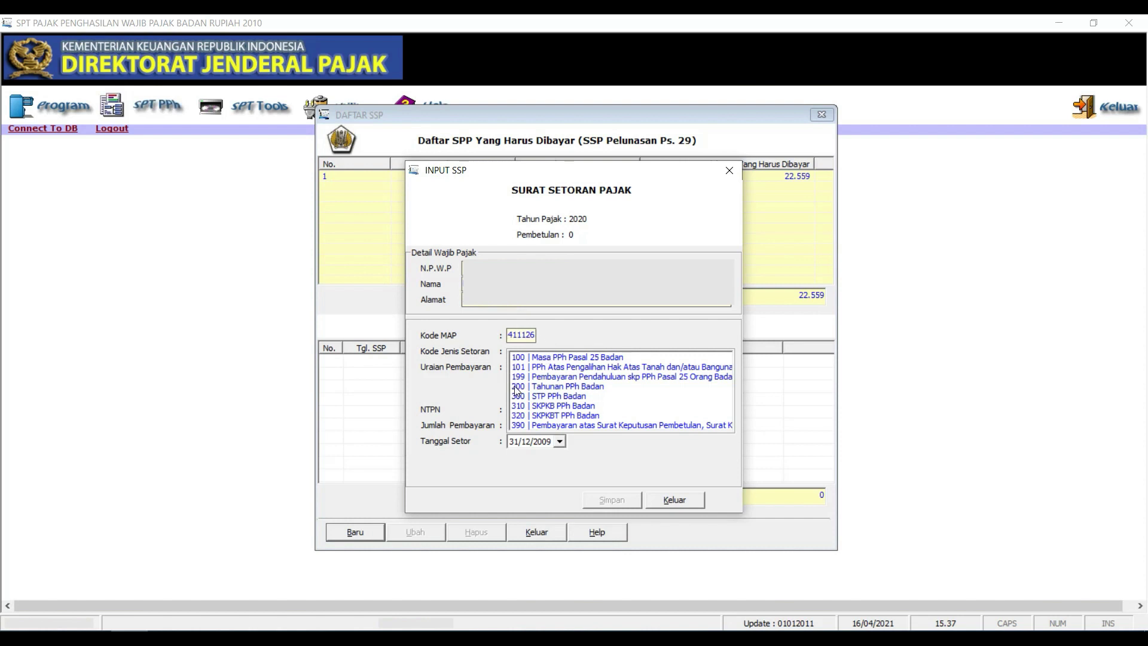
{"action": "left_click", "coordinate": [535, 387]}
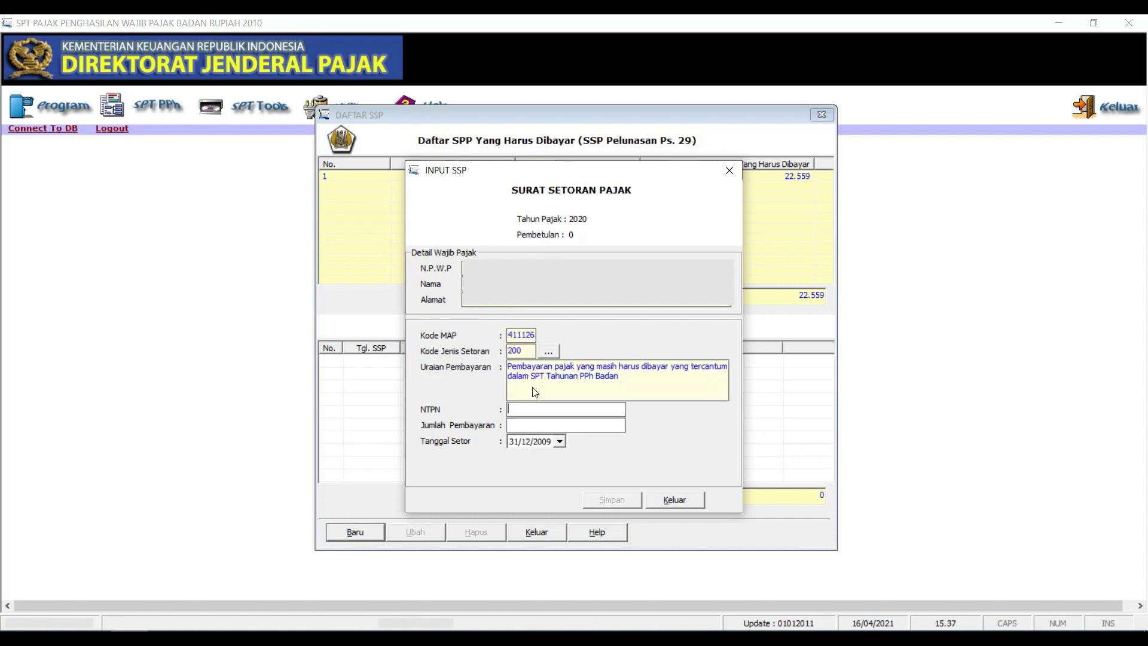
{"action": "left_click", "coordinate": [549, 354]}
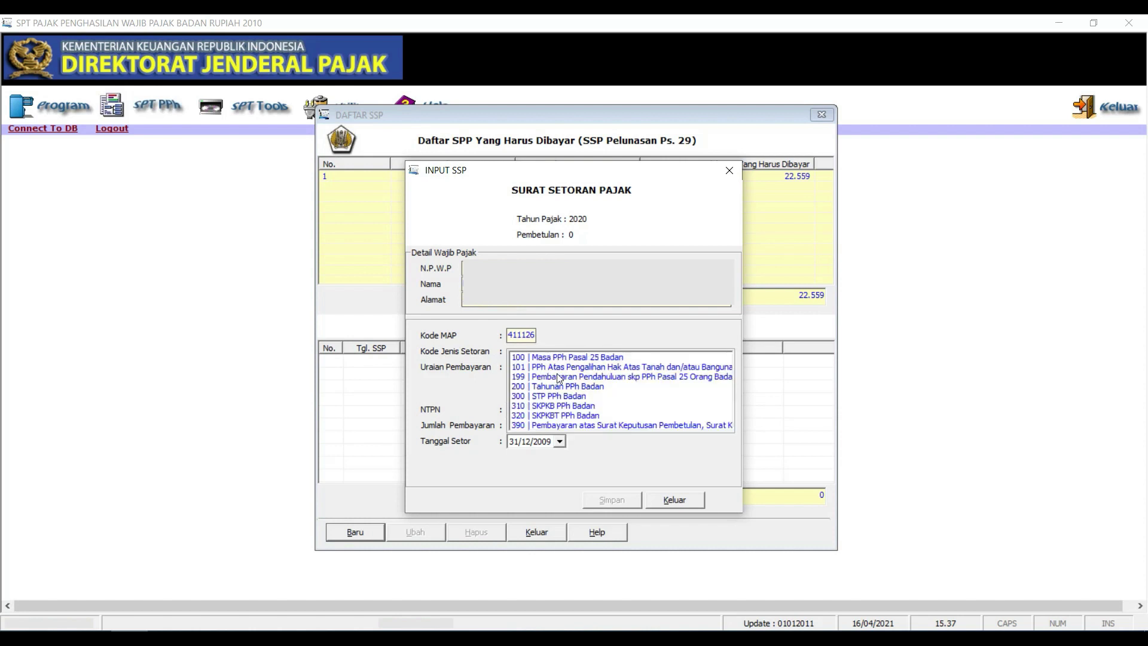
{"action": "left_click", "coordinate": [591, 387]}
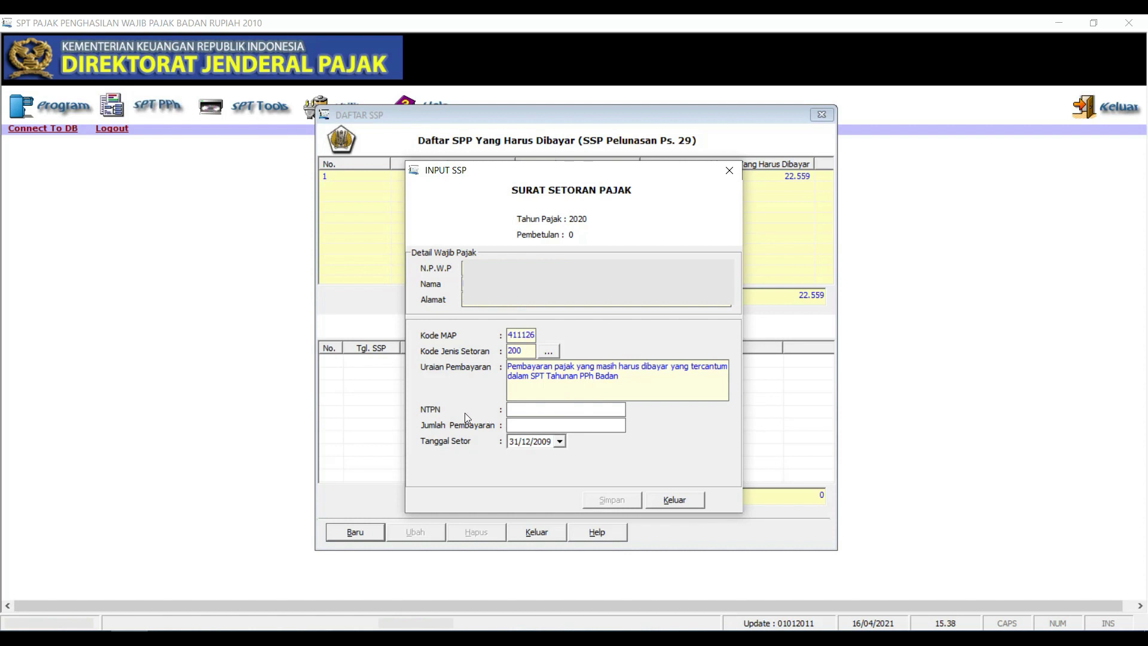
{"action": "type", "text": "9999999999999999"}
Enter a 22.559 payment amount, save the slip without adding another, and close the payment list
{"action": "left_click", "coordinate": [571, 423]}
{"action": "left_click_drag", "start_coordinate": [634, 174], "coordinate": [610, 176]}
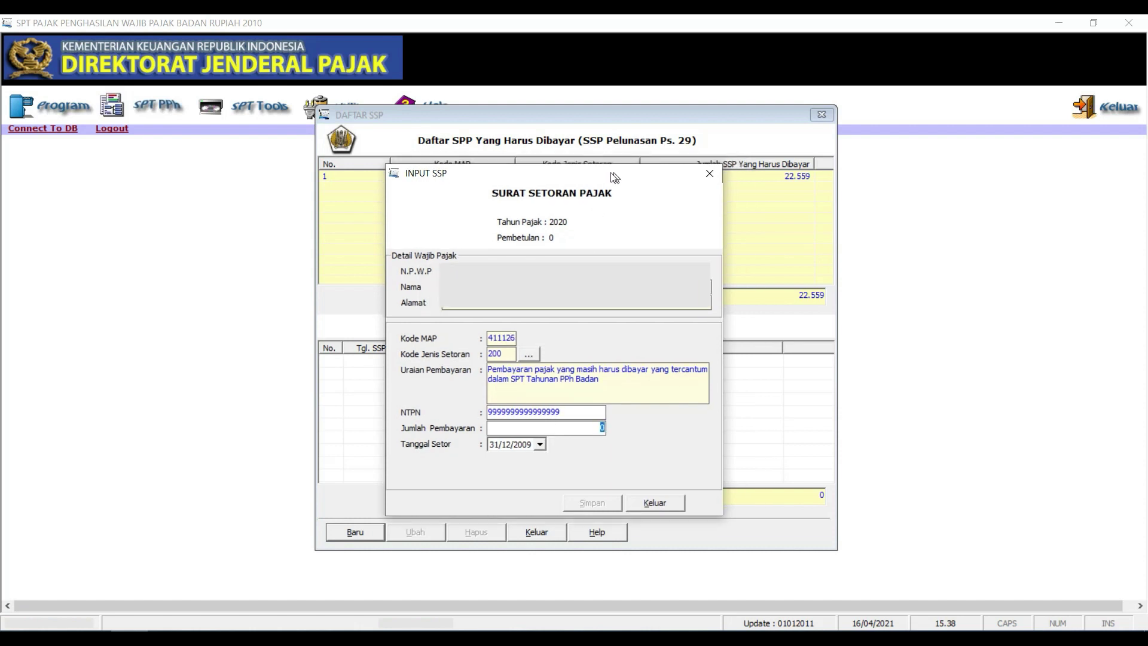
{"action": "type", "text": "22559"}
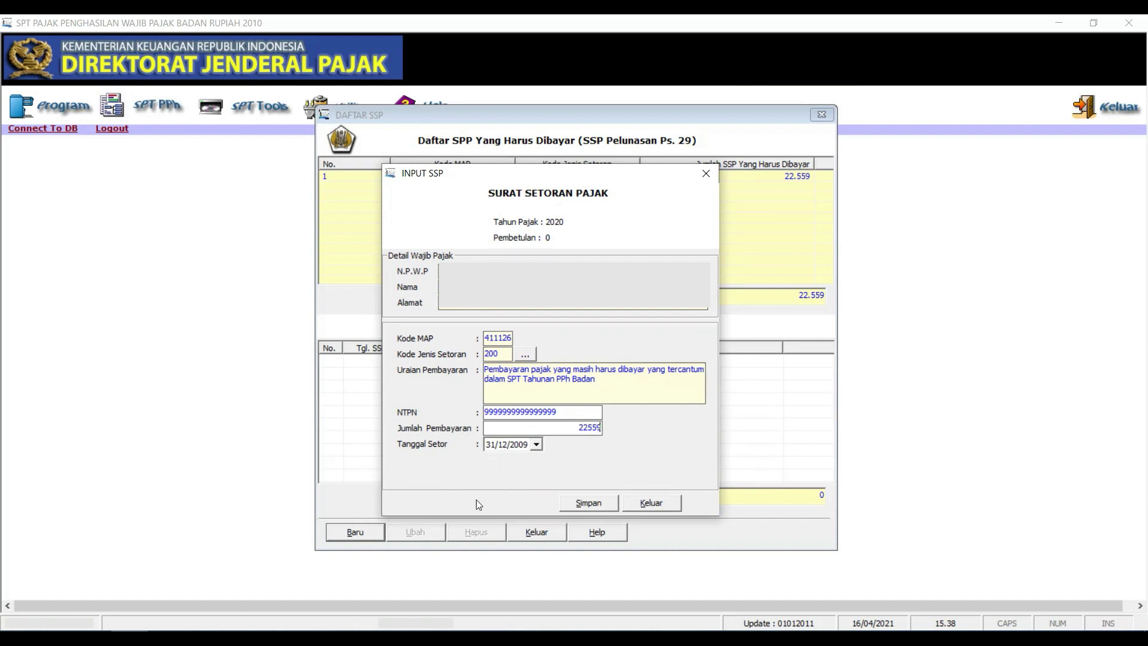
{"action": "left_click", "coordinate": [602, 506]}
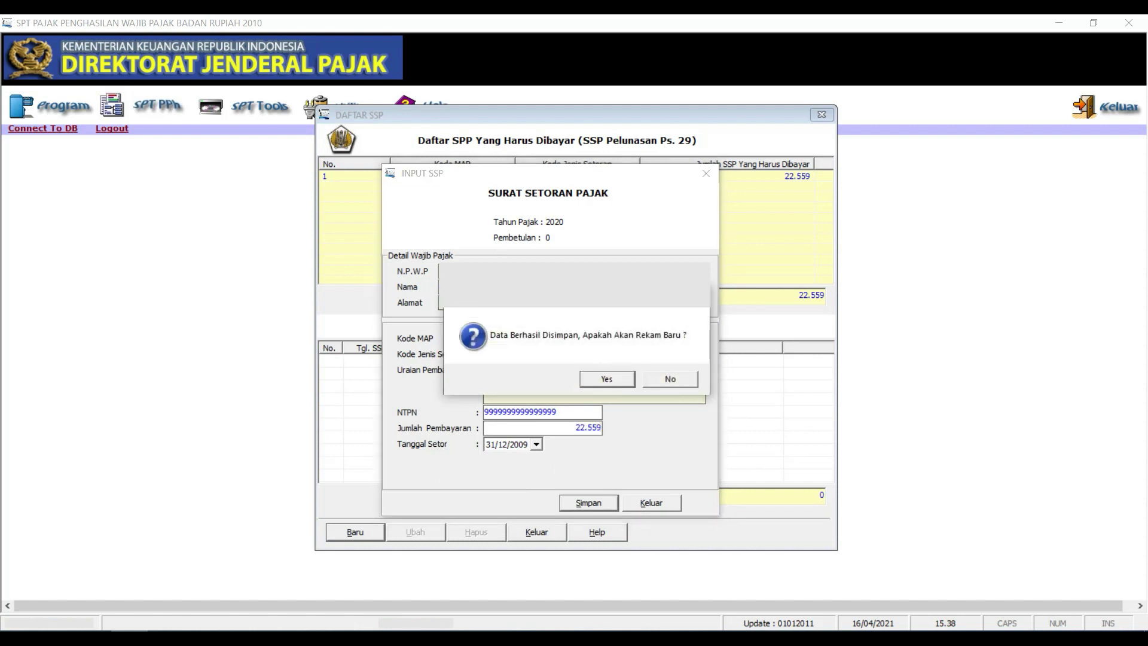
{"action": "left_click", "coordinate": [661, 380]}
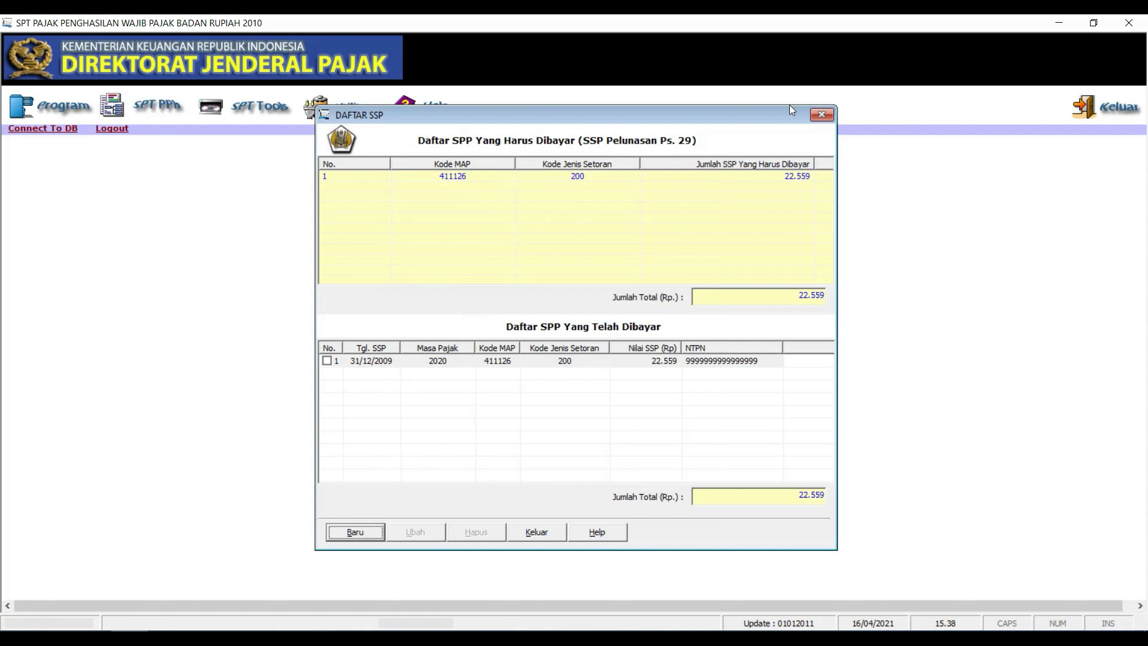
{"action": "left_click", "coordinate": [824, 115]}
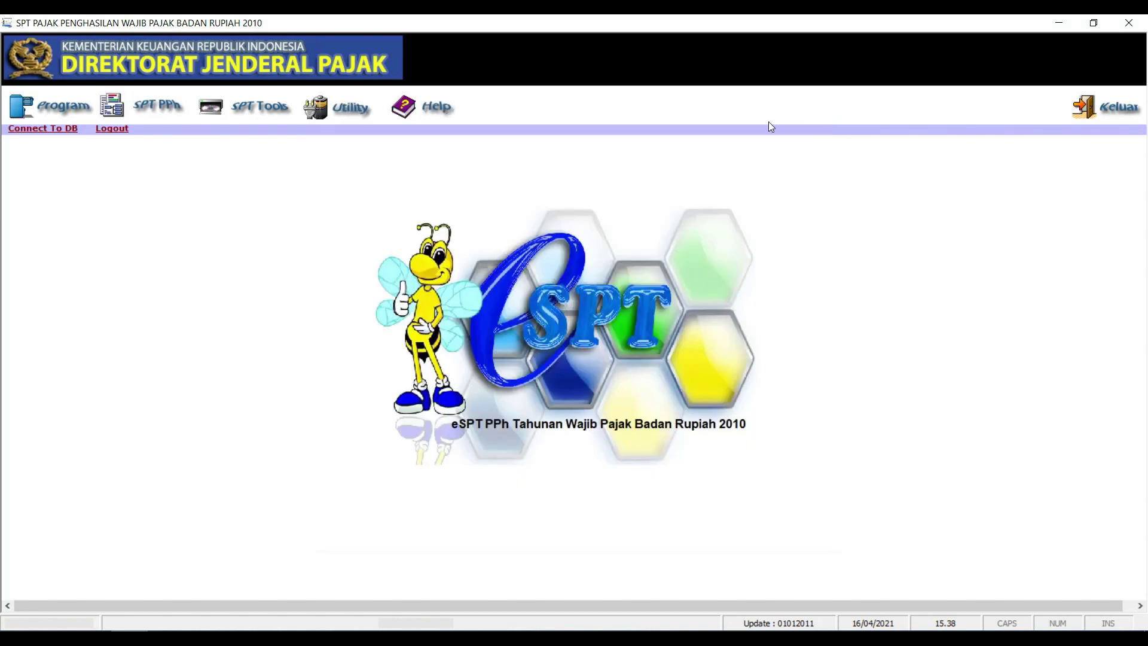
{"action": "left_click", "coordinate": [247, 112]}
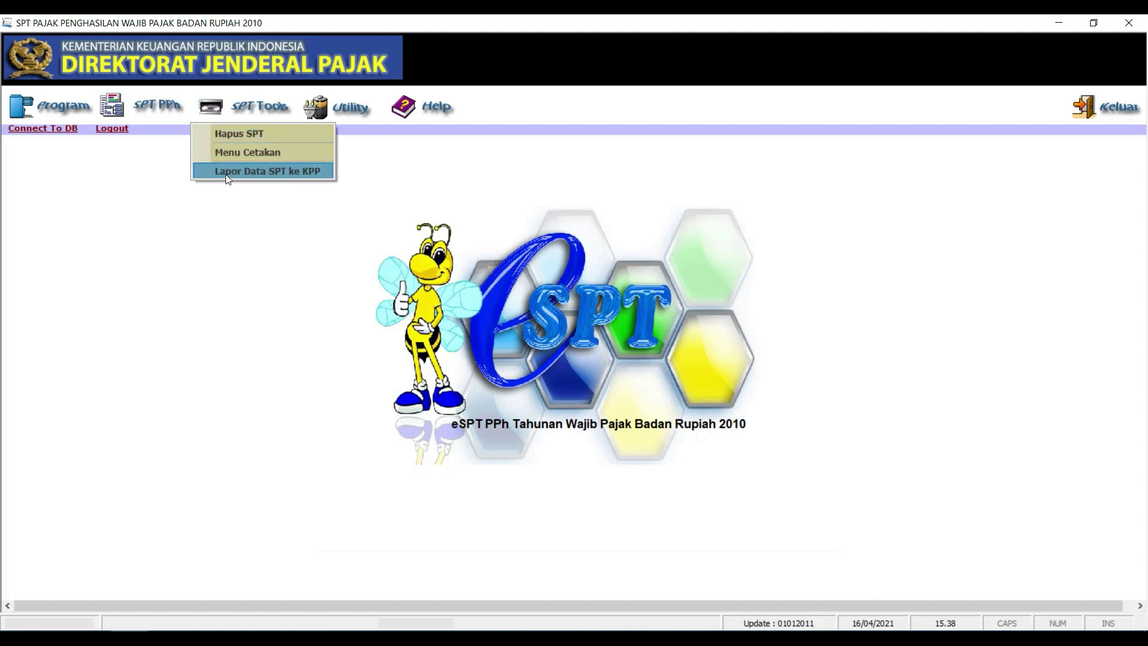
List the SPT returns for tax year 2020 and mark the 2020 return for export
{"action": "left_click", "coordinate": [251, 172]}
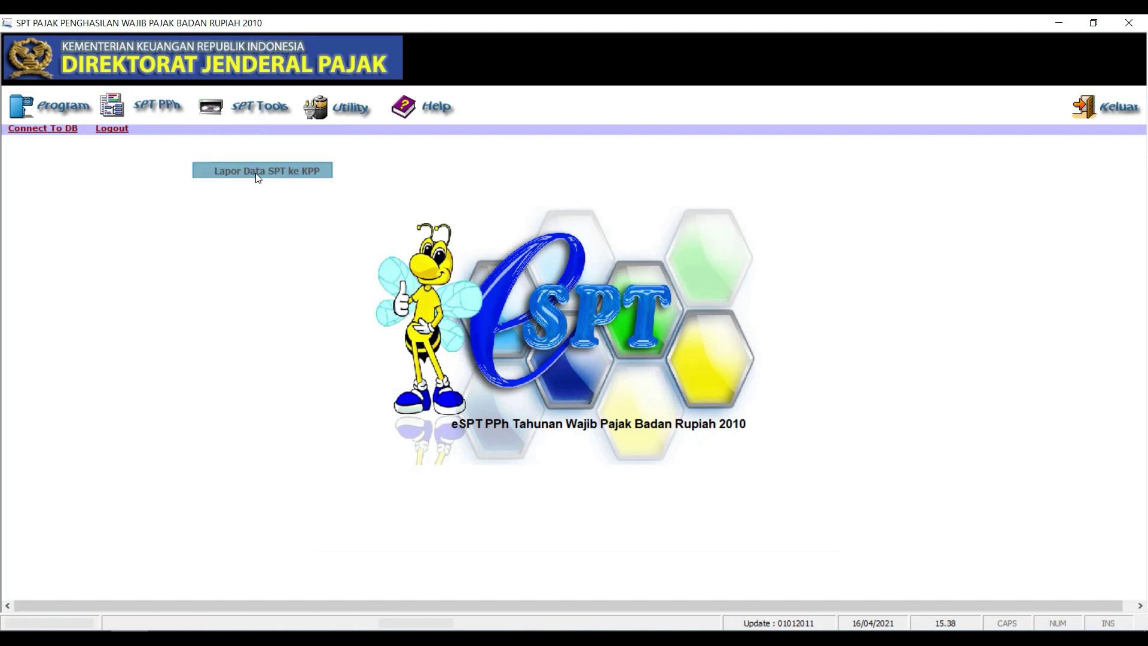
{"action": "left_click", "coordinate": [690, 194]}
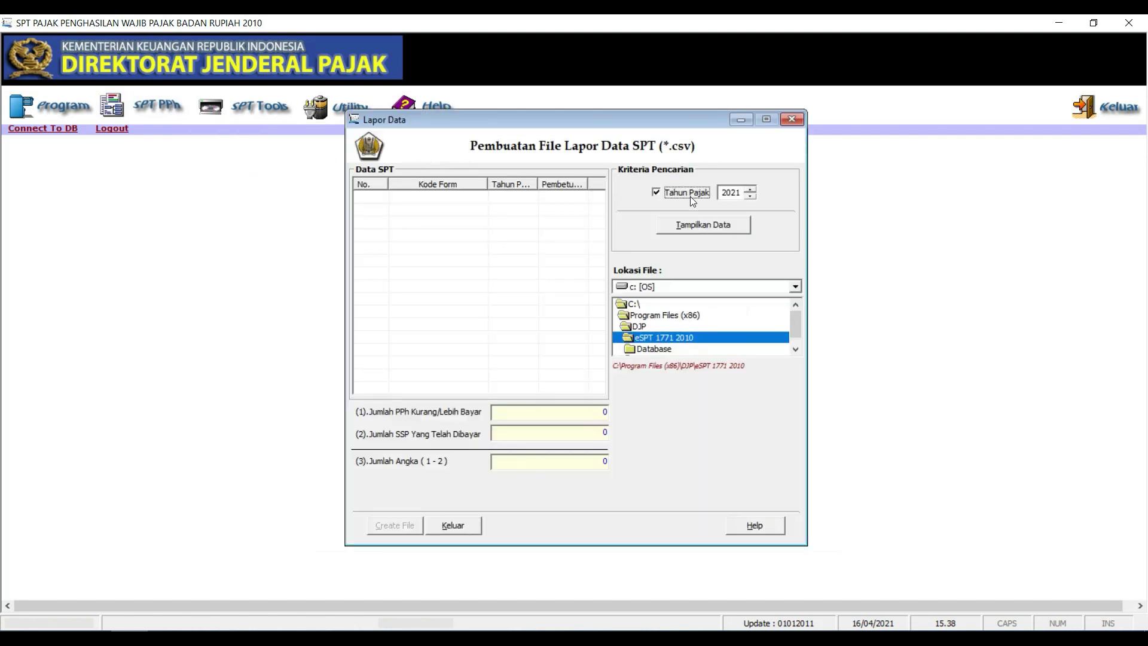
{"action": "left_click", "coordinate": [752, 196]}
{"action": "left_click", "coordinate": [728, 227]}
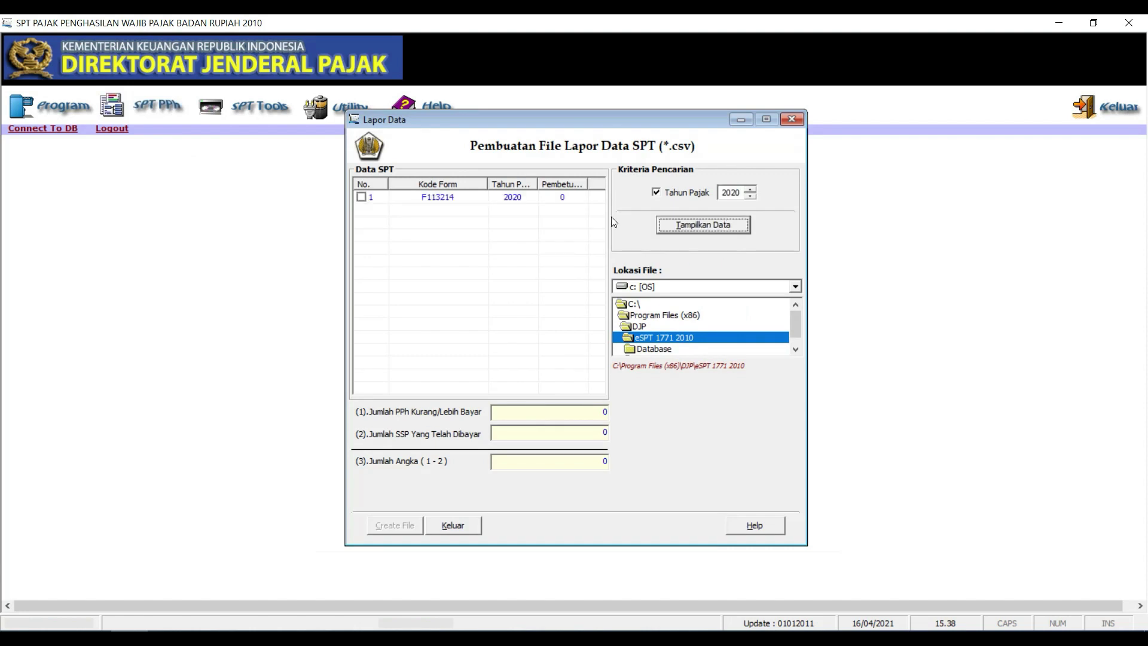
{"action": "left_click", "coordinate": [361, 198]}
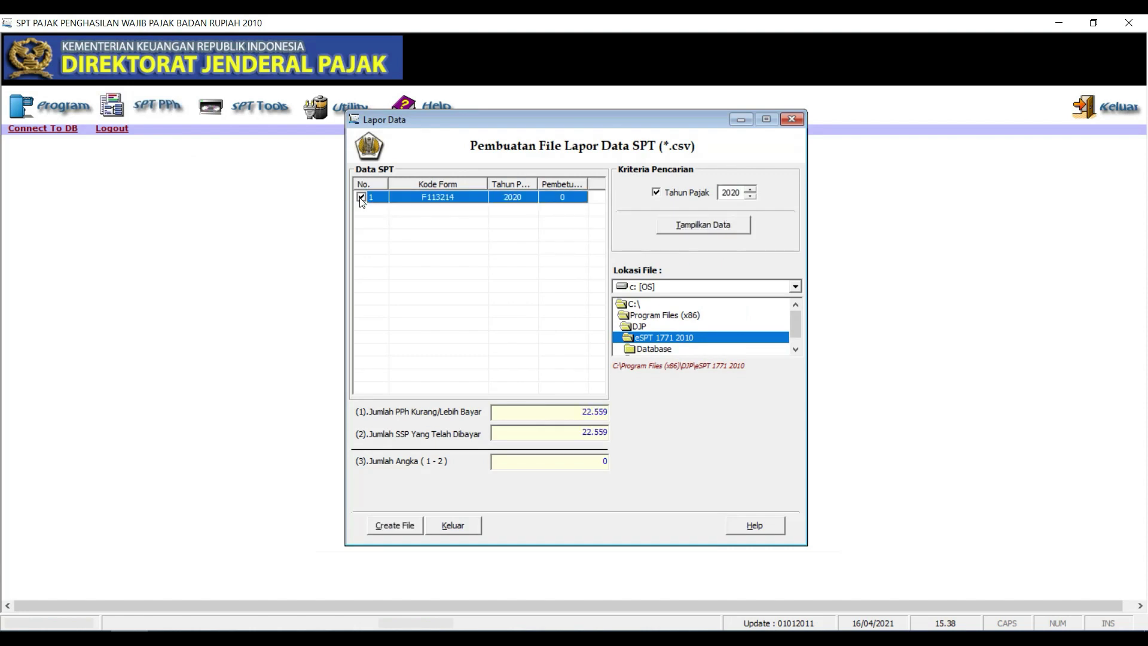
Create the CSV report file in the DB folder on drive C, then close the export window
{"action": "left_click", "coordinate": [739, 289]}
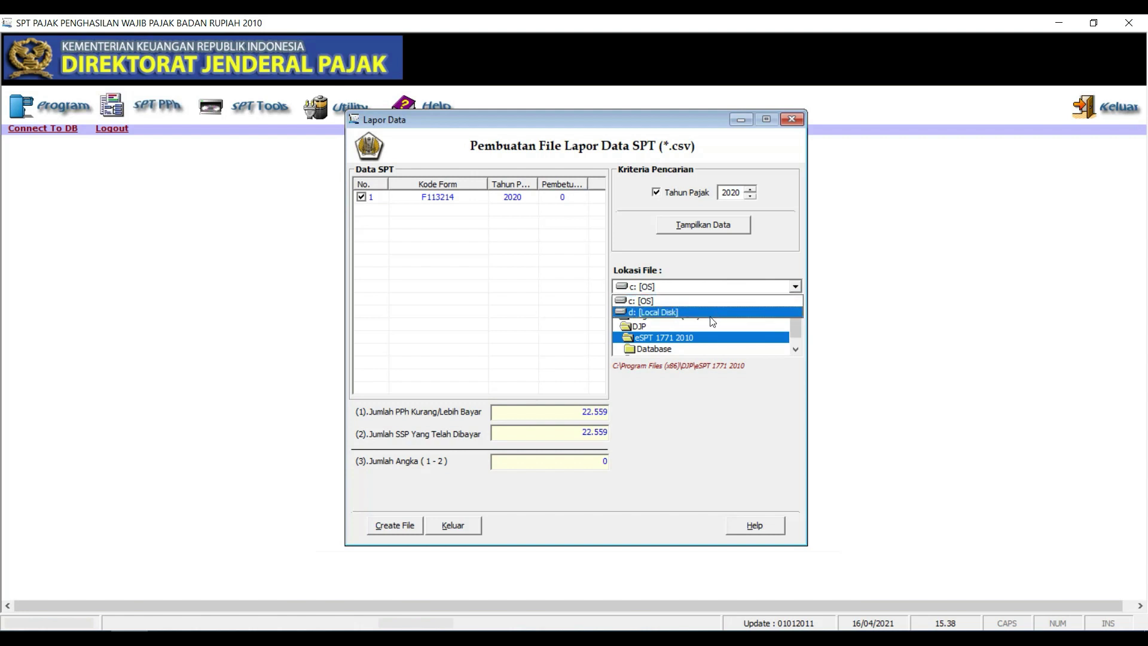
{"action": "left_click", "coordinate": [717, 300]}
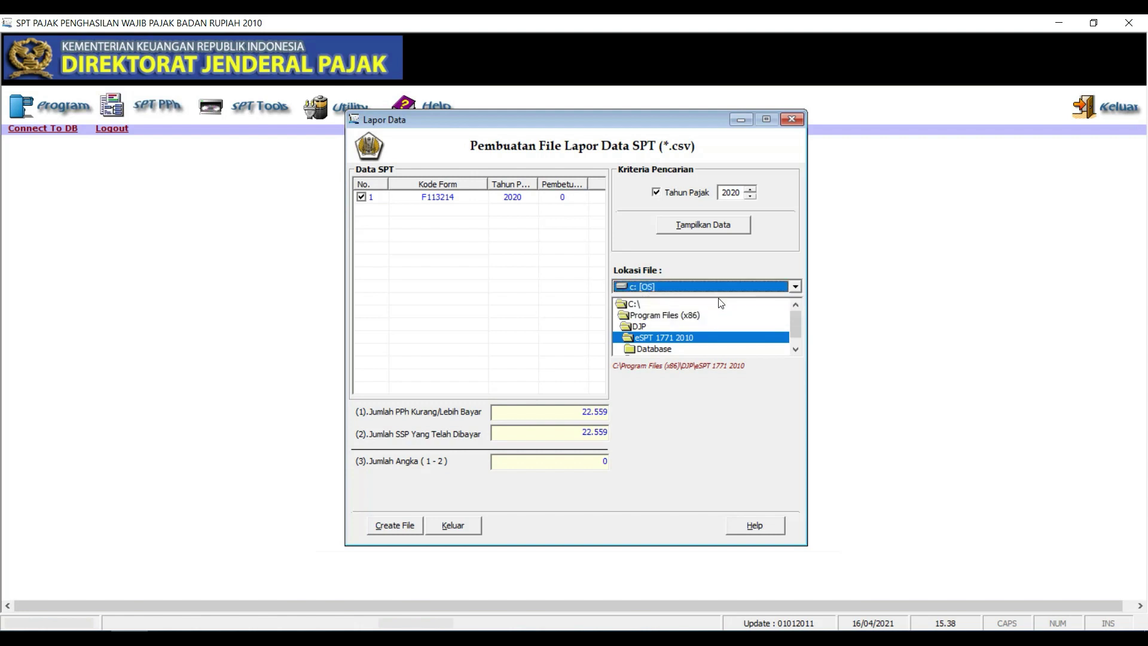
{"action": "double_click", "coordinate": [652, 303]}
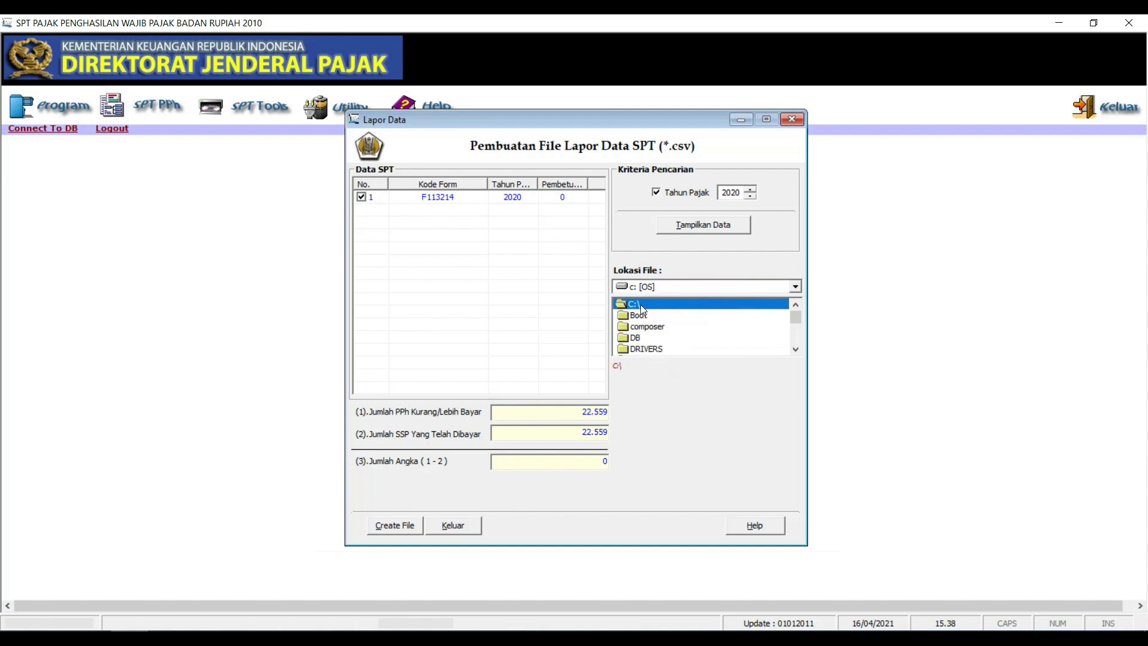
{"action": "left_click", "coordinate": [638, 339]}
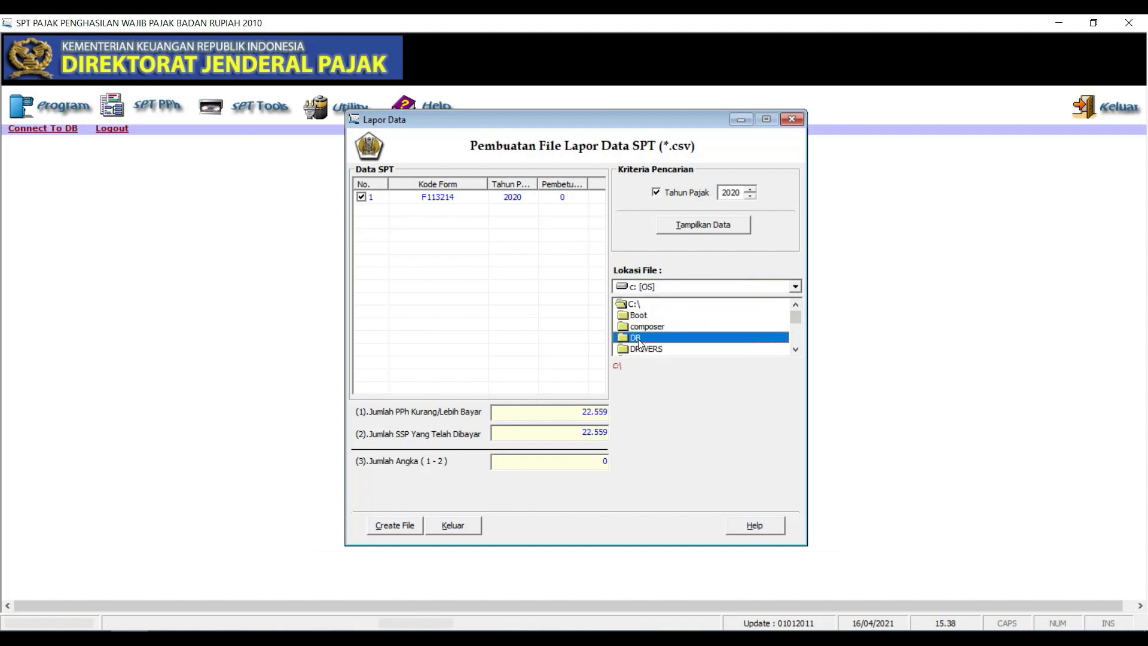
{"action": "left_click", "coordinate": [397, 529]}
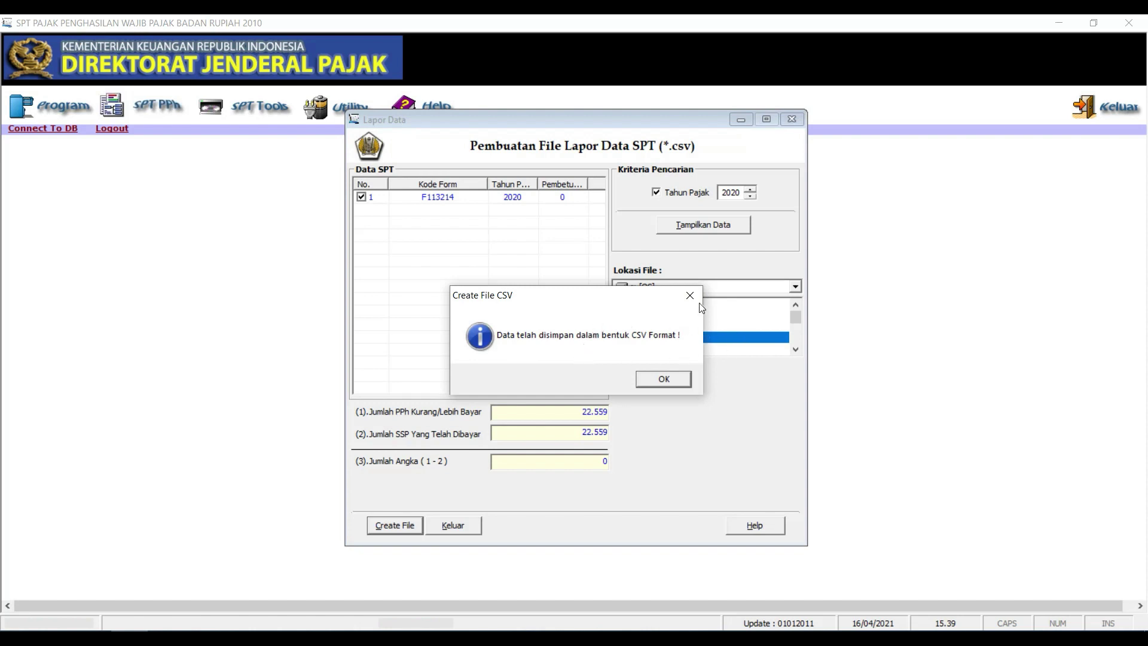
{"action": "left_click", "coordinate": [676, 381]}
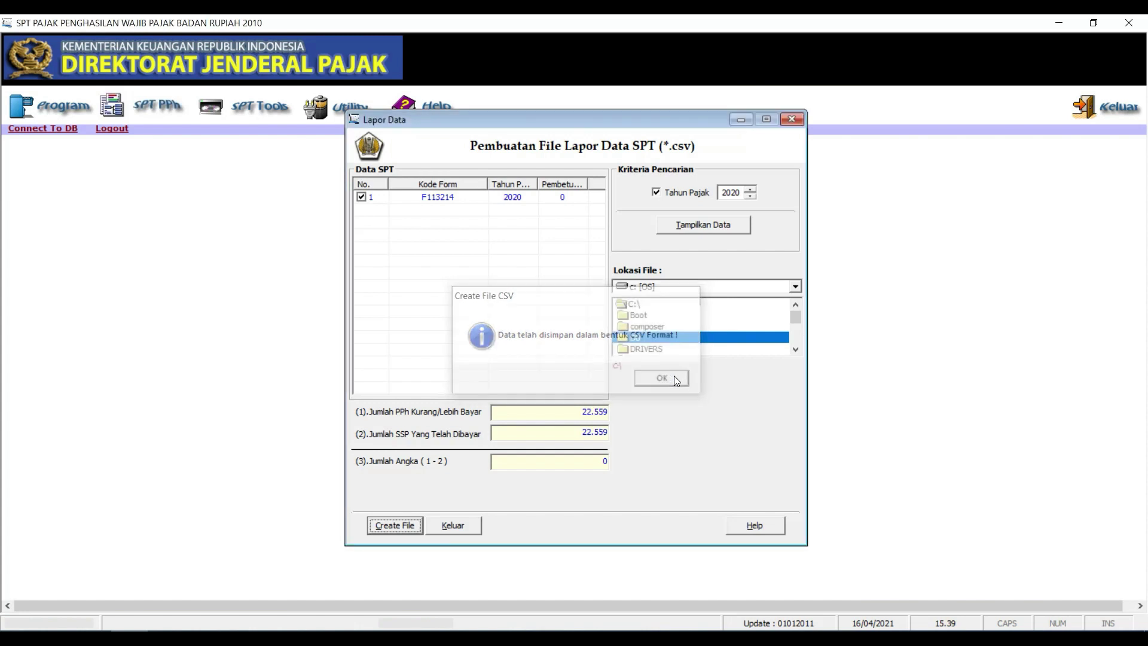
{"action": "left_click", "coordinate": [793, 120]}
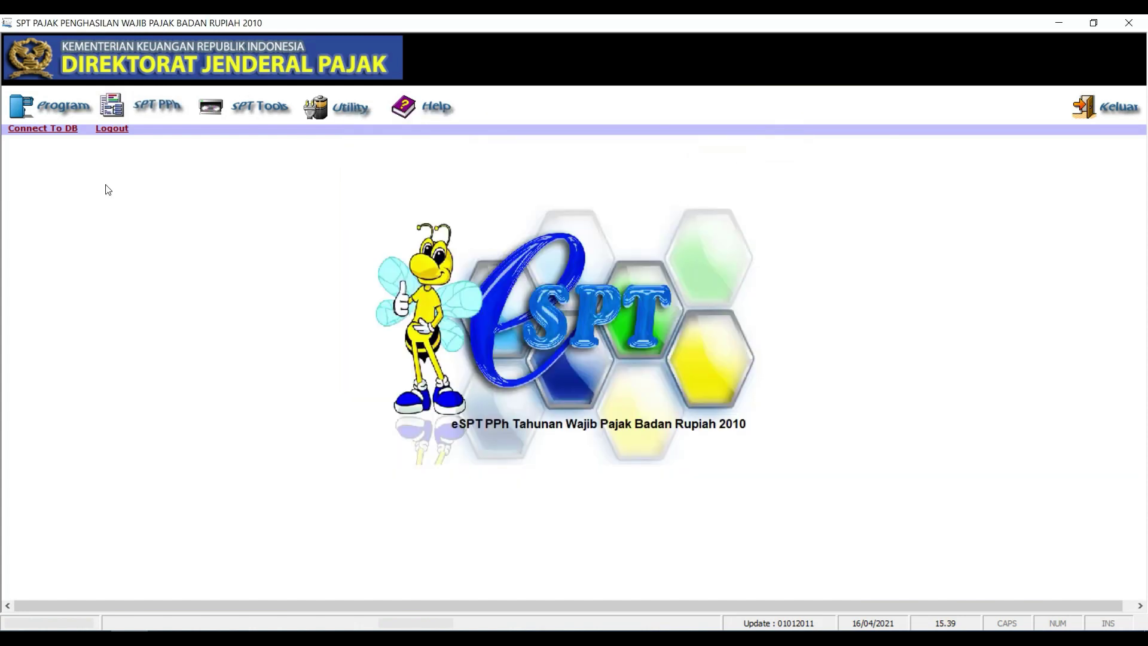